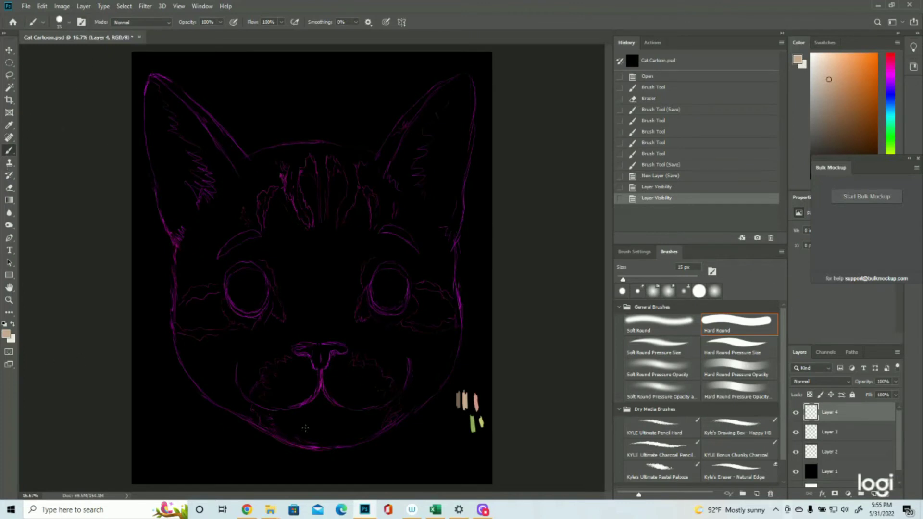
Paint short beige fur strokes fanning upward from the top of the nose on Layer 4 with the 15 px Hard Round brush
click(9, 300)
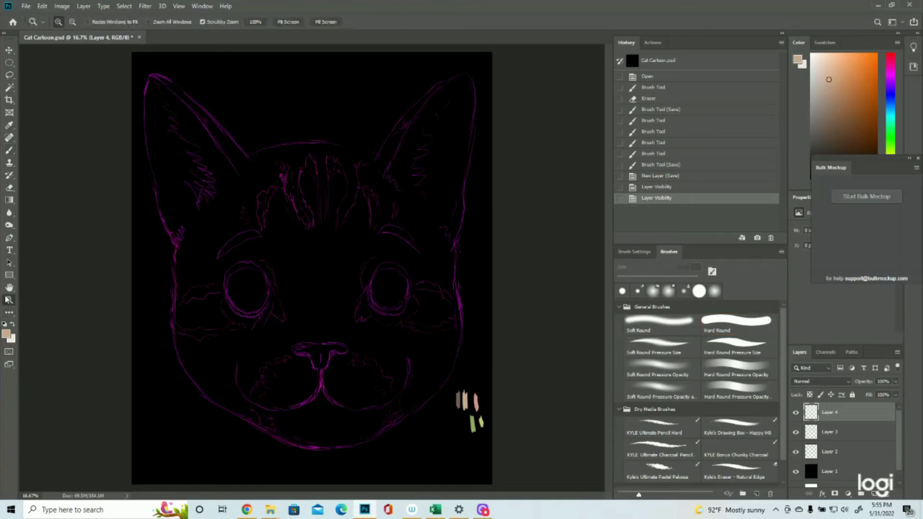
click(354, 383)
scroll(421, 336, up, 2)
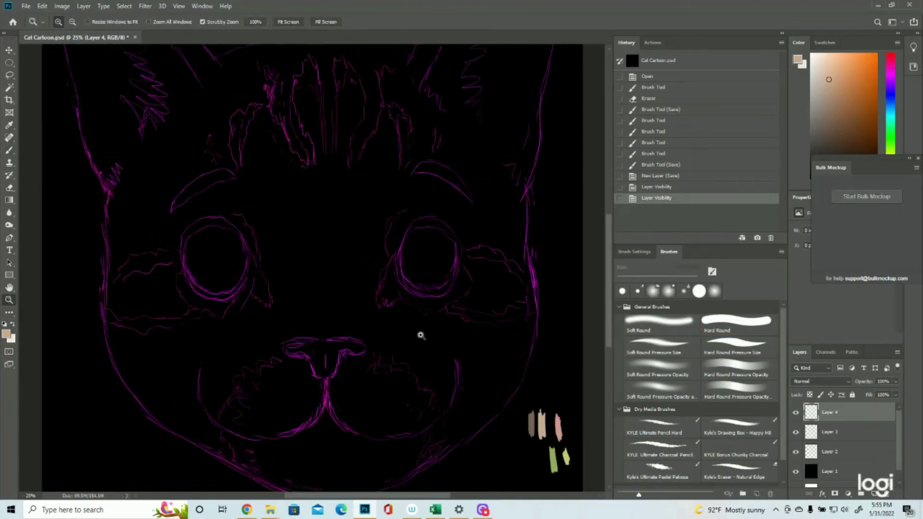
scroll(421, 335, down, 1)
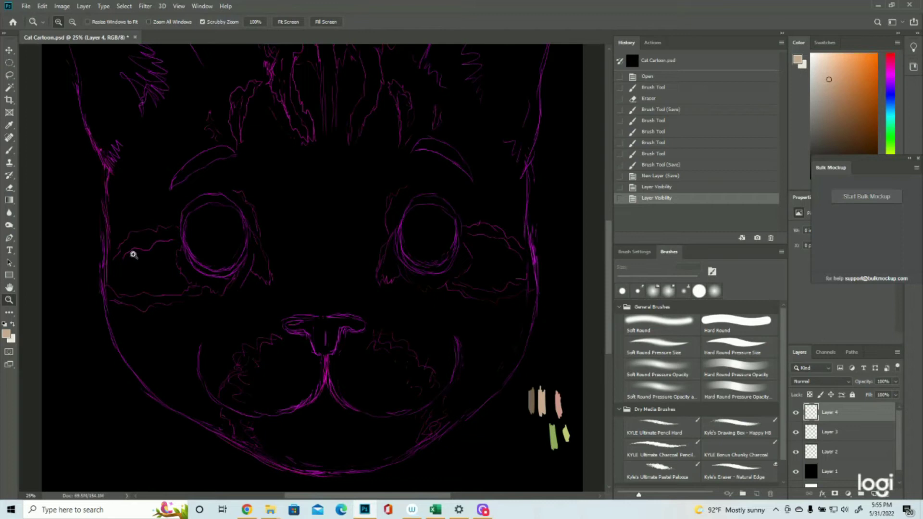
click(9, 150)
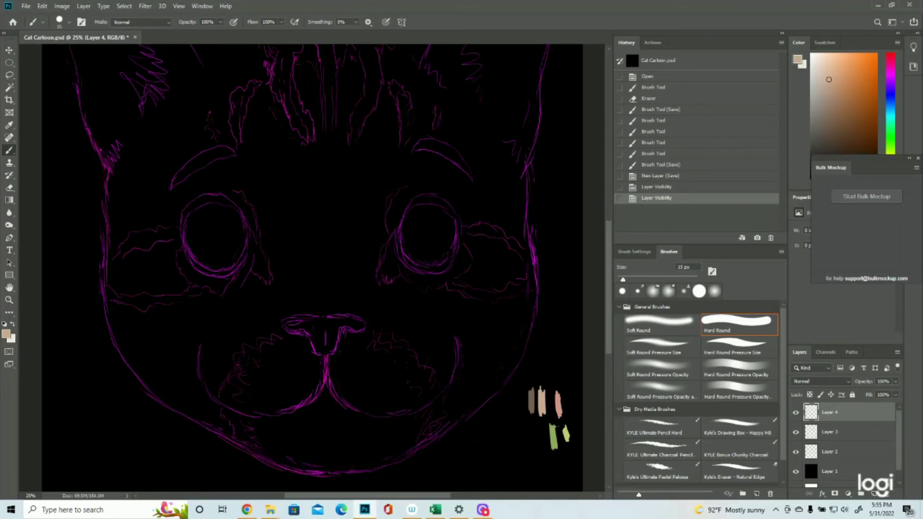
scroll(422, 346, up, 2)
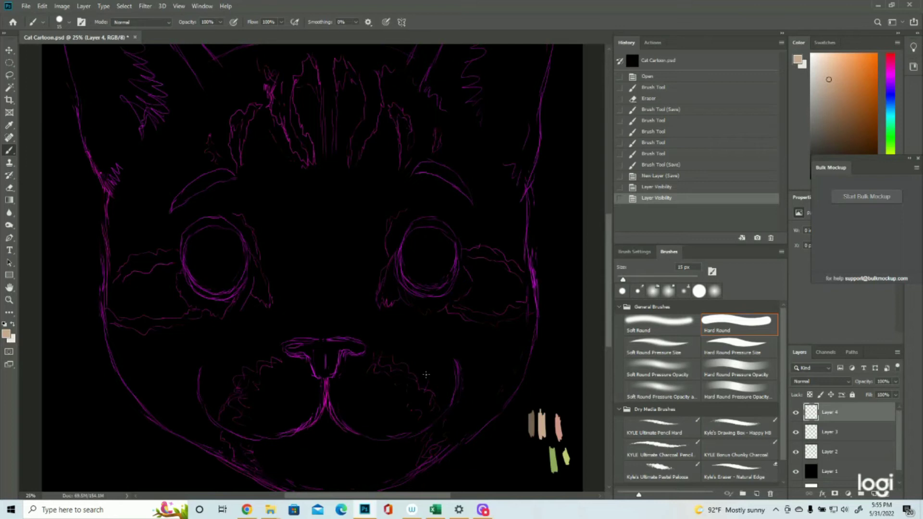
mouse_move(322, 336)
mouse_down()
mouse_move(328, 317)
mouse_move(341, 326)
mouse_up()
mouse_move(344, 337)
mouse_down()
mouse_move(347, 317)
mouse_move(306, 337)
mouse_move(318, 311)
mouse_up()
mouse_move(308, 320)
mouse_down()
mouse_move(314, 297)
mouse_move(315, 308)
mouse_move(333, 302)
mouse_up()
mouse_move(349, 335)
mouse_down()
mouse_move(354, 318)
mouse_move(365, 319)
mouse_move(352, 313)
mouse_up()
drag(300, 334, 301, 294)
mouse_move(295, 337)
mouse_down()
mouse_move(292, 310)
mouse_move(278, 313)
mouse_up()
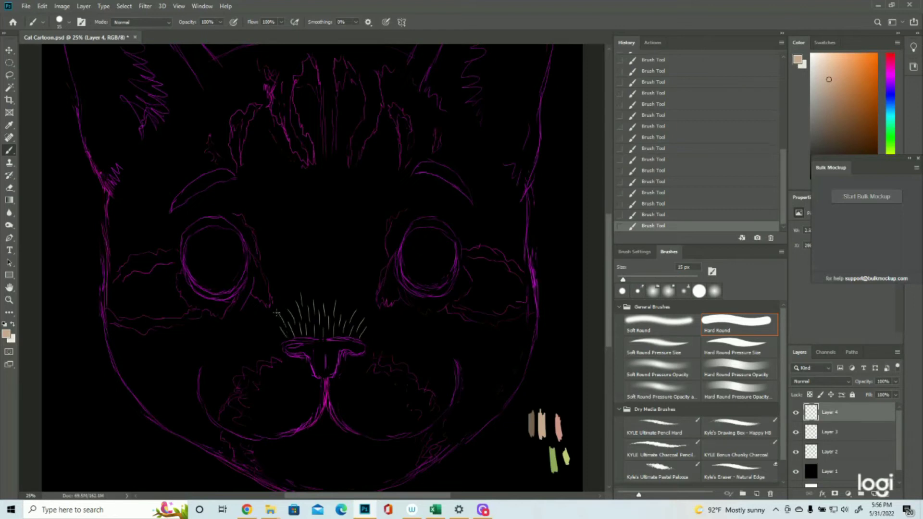
mouse_move(347, 308)
mouse_down()
mouse_move(318, 288)
mouse_move(328, 304)
mouse_move(319, 301)
mouse_move(335, 282)
mouse_up()
mouse_move(290, 308)
mouse_down()
mouse_move(270, 297)
mouse_move(306, 286)
mouse_move(310, 300)
mouse_move(309, 279)
mouse_move(351, 281)
mouse_move(365, 299)
mouse_move(362, 277)
mouse_move(375, 308)
mouse_up()
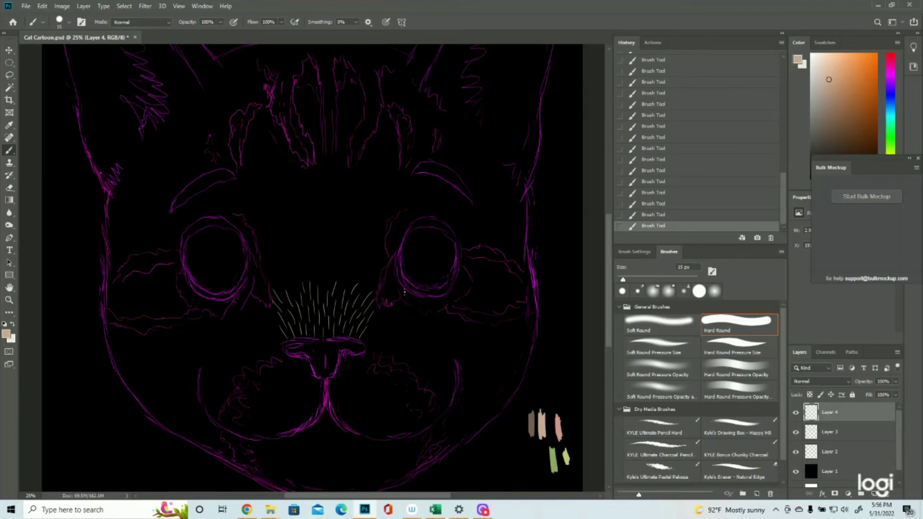
Paint short beige fur strokes radiating from the lower and outer rims of both eyes
mouse_move(409, 293)
mouse_down()
mouse_move(411, 306)
mouse_move(434, 315)
mouse_up()
drag(436, 297, 448, 306)
drag(453, 289, 461, 298)
drag(463, 267, 466, 291)
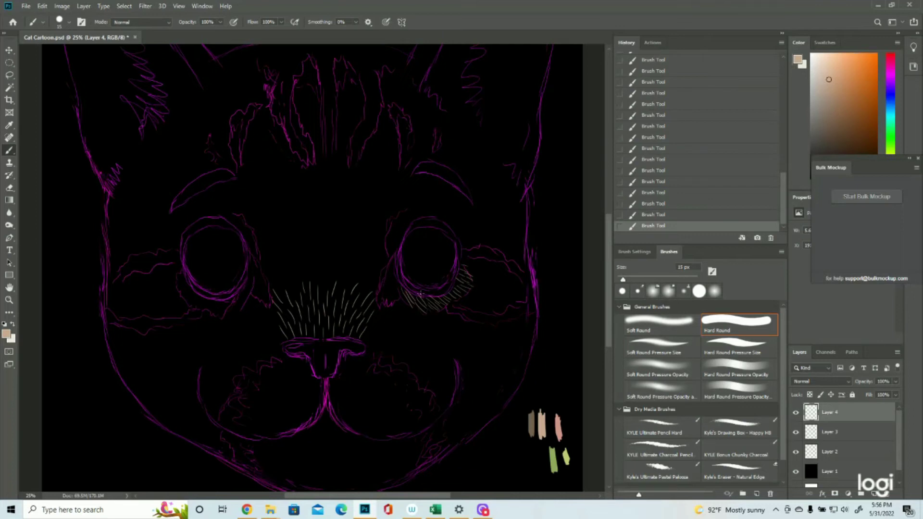
mouse_move(247, 290)
mouse_down()
mouse_move(231, 317)
mouse_move(210, 303)
mouse_move(232, 304)
mouse_move(230, 314)
mouse_move(231, 301)
mouse_move(219, 319)
mouse_move(223, 300)
mouse_move(210, 313)
mouse_move(221, 303)
mouse_move(215, 318)
mouse_move(203, 301)
mouse_move(212, 308)
mouse_move(213, 299)
mouse_move(204, 305)
mouse_move(215, 299)
mouse_move(192, 310)
mouse_up()
mouse_move(184, 271)
mouse_down()
mouse_move(178, 289)
mouse_move(197, 293)
mouse_move(176, 293)
mouse_move(198, 292)
mouse_move(178, 304)
mouse_up()
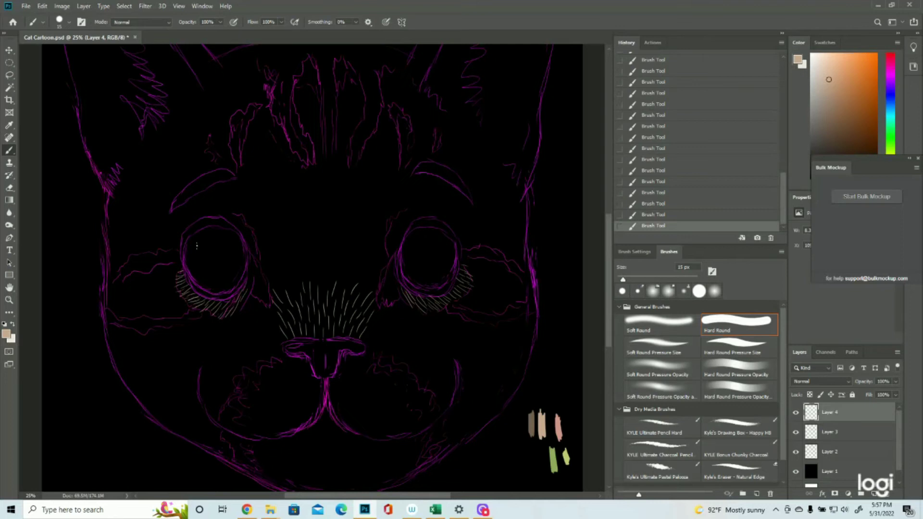
Hide the sketch on Layer 2 and Layer 3 to check the painted fur, and show both layers again
click(796, 452)
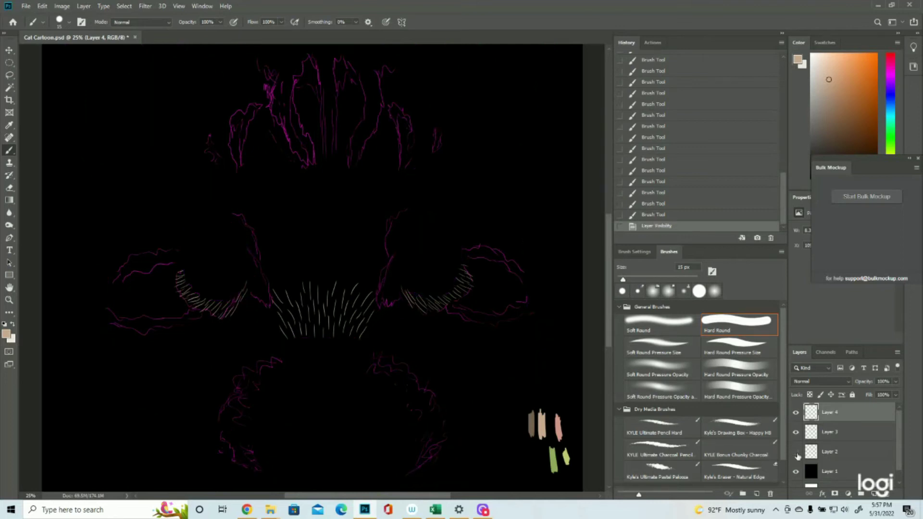
click(796, 432)
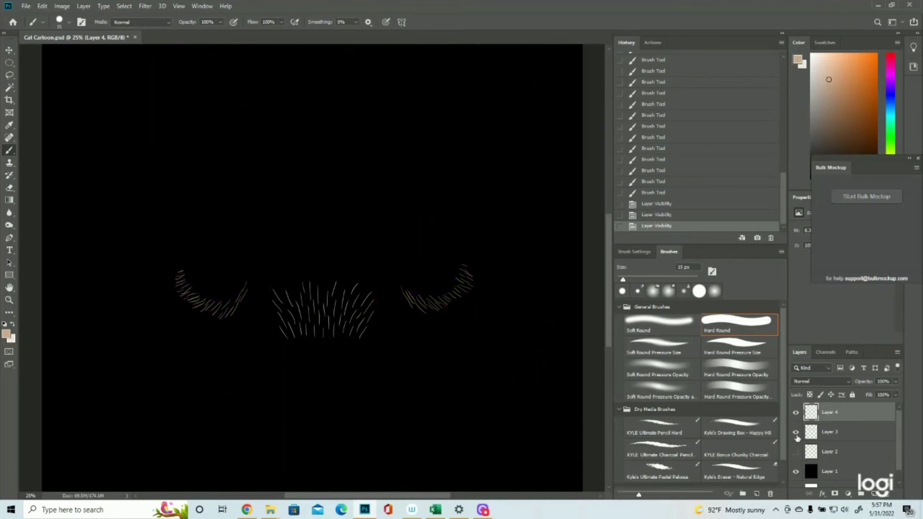
click(796, 452)
click(796, 432)
Paint beige fur strokes curving up along the inner corners of both eyes
scroll(481, 327, up, 1)
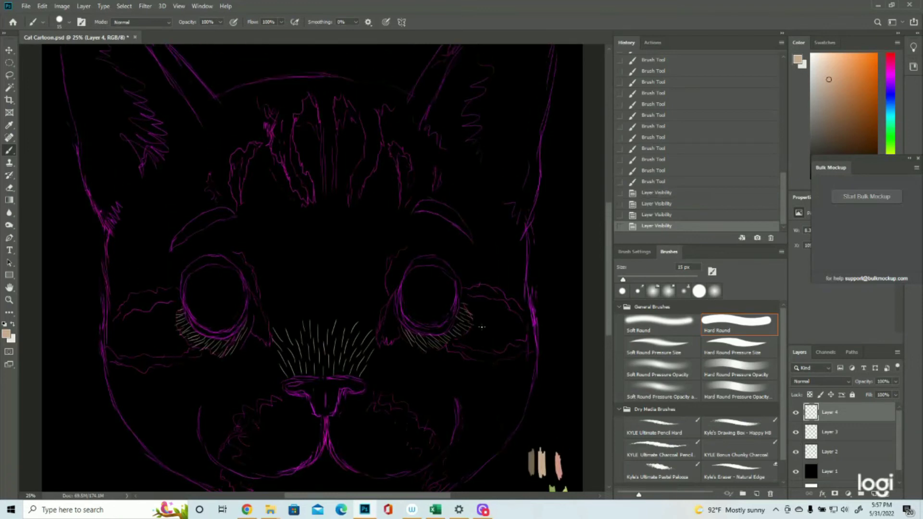
mouse_move(393, 291)
mouse_down()
mouse_move(383, 277)
mouse_move(397, 278)
mouse_move(403, 261)
mouse_up()
mouse_move(389, 280)
mouse_down()
mouse_move(397, 262)
mouse_move(408, 262)
mouse_move(402, 282)
mouse_move(419, 250)
mouse_move(422, 260)
mouse_move(404, 260)
mouse_move(423, 240)
mouse_up()
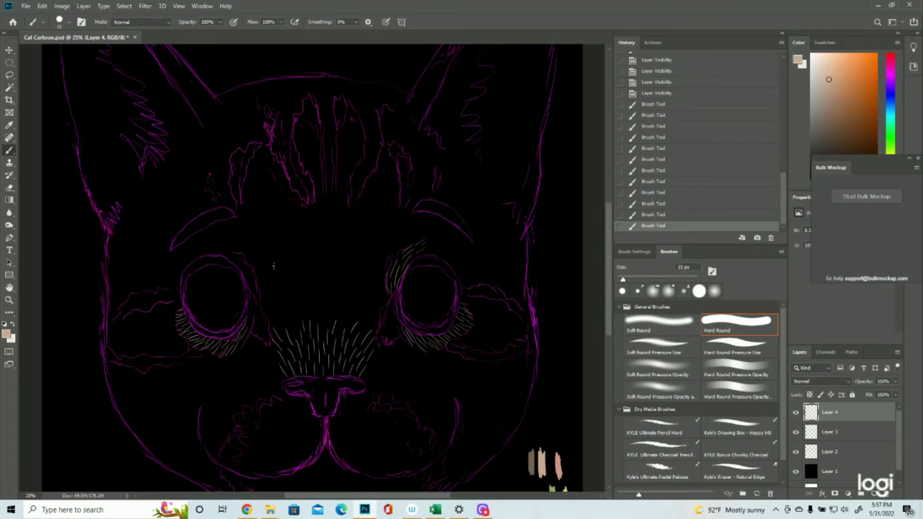
mouse_move(251, 290)
mouse_down()
mouse_move(250, 271)
mouse_move(255, 294)
mouse_move(234, 259)
mouse_up()
drag(240, 262, 217, 247)
drag(231, 253, 219, 238)
Paint beige fur strokes over the tops of both eyes and upward past the inner ends of the brows
drag(416, 256, 433, 252)
mouse_move(425, 246)
mouse_down()
mouse_move(445, 246)
mouse_move(446, 236)
mouse_move(456, 245)
mouse_up()
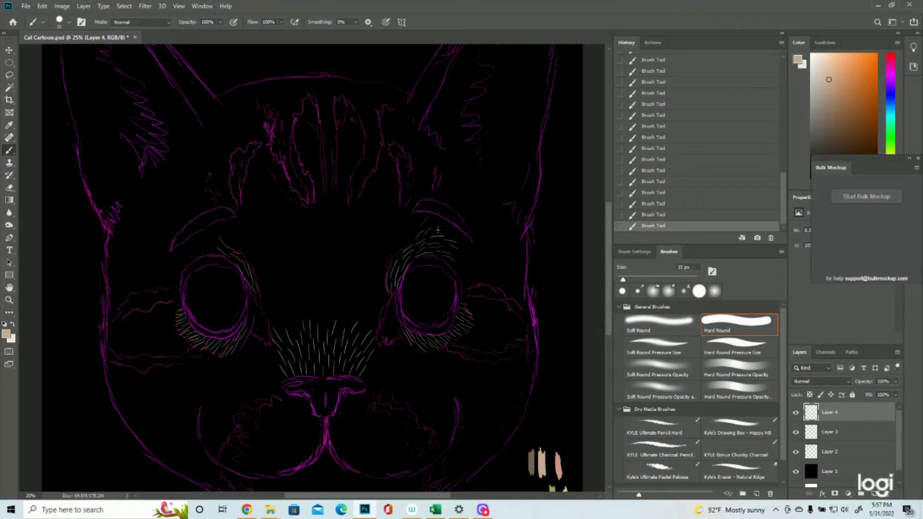
mouse_move(219, 244)
mouse_down()
mouse_move(199, 230)
mouse_move(207, 255)
mouse_move(189, 240)
mouse_up()
mouse_move(415, 201)
mouse_down()
mouse_move(409, 211)
mouse_move(425, 170)
mouse_move(440, 190)
mouse_up()
mouse_move(236, 208)
mouse_down()
mouse_move(229, 188)
mouse_move(227, 205)
mouse_move(219, 195)
mouse_move(232, 203)
mouse_move(224, 169)
mouse_move(213, 178)
mouse_move(217, 190)
mouse_move(215, 156)
mouse_up()
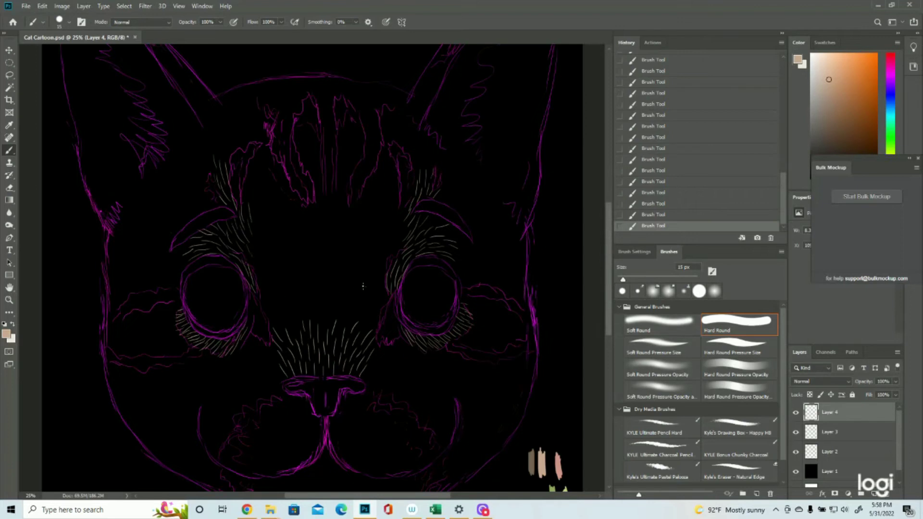
Add a new layer above Layer 4 and set the foreground color to the brown swatch sample, 756152
scroll(362, 287, down, 3)
scroll(381, 289, up, 1)
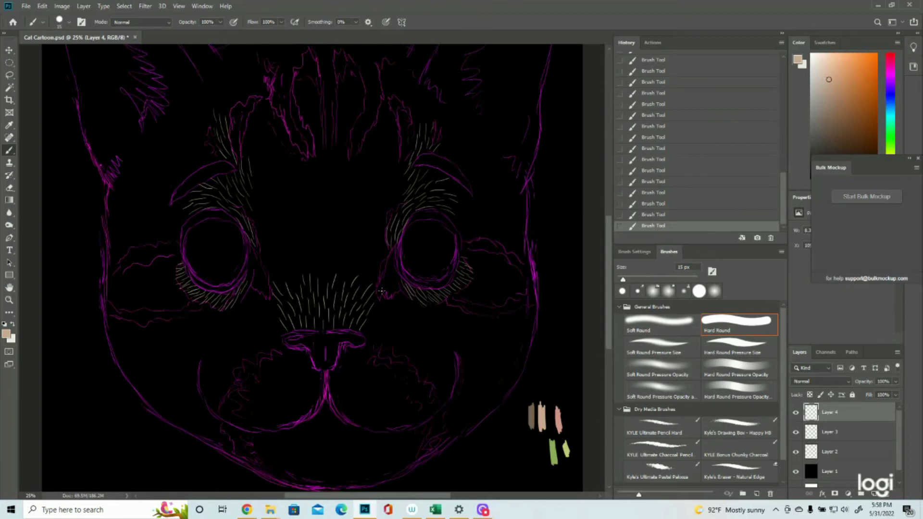
scroll(381, 291, up, 3)
scroll(380, 291, down, 3)
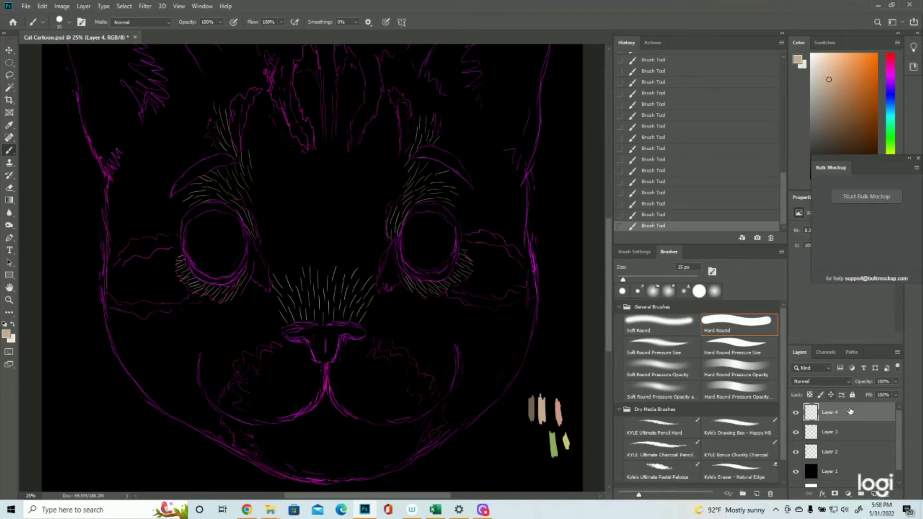
click(874, 494)
click(6, 334)
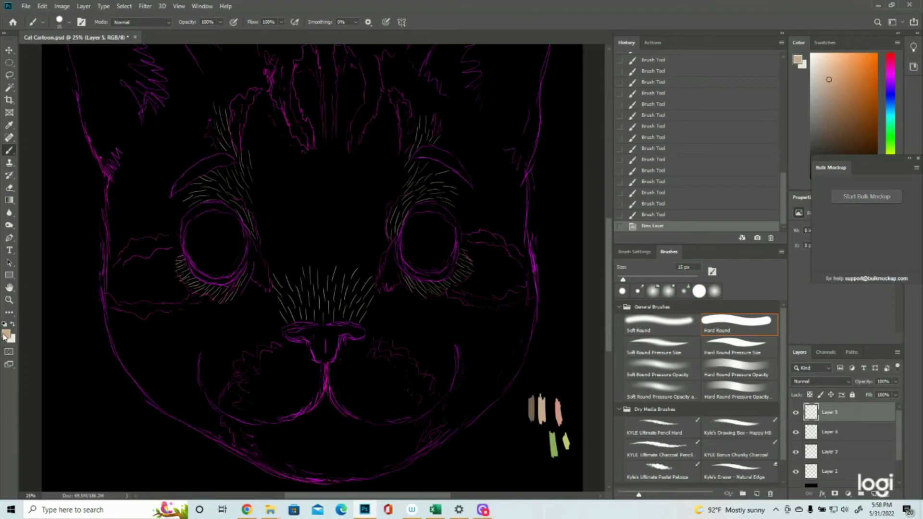
click(533, 401)
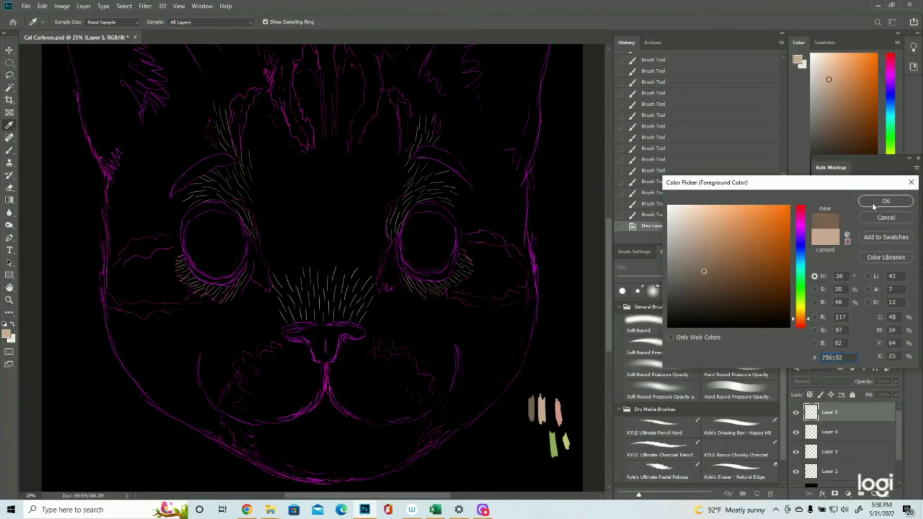
click(885, 201)
key(b)
Paint brown fur strokes up the nose bridge and along the inner sides of both eyes, extending the beige fur
scroll(437, 299, up, 2)
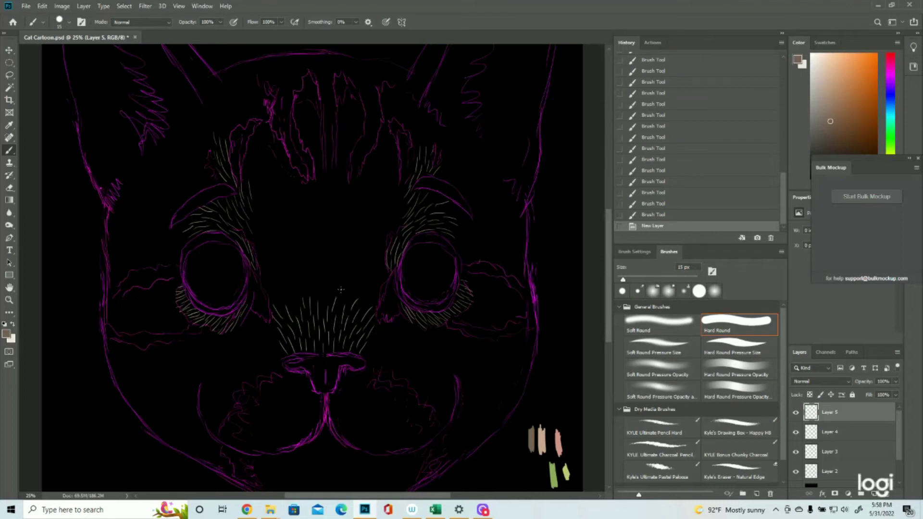
drag(324, 303, 334, 289)
mouse_move(330, 304)
mouse_down()
mouse_move(329, 269)
mouse_move(352, 299)
mouse_move(364, 263)
mouse_up()
mouse_move(365, 310)
mouse_down()
mouse_move(371, 292)
mouse_move(372, 305)
mouse_move(380, 286)
mouse_move(370, 289)
mouse_move(386, 277)
mouse_move(380, 263)
mouse_move(367, 282)
mouse_move(382, 258)
mouse_move(387, 211)
mouse_move(387, 248)
mouse_move(405, 215)
mouse_up()
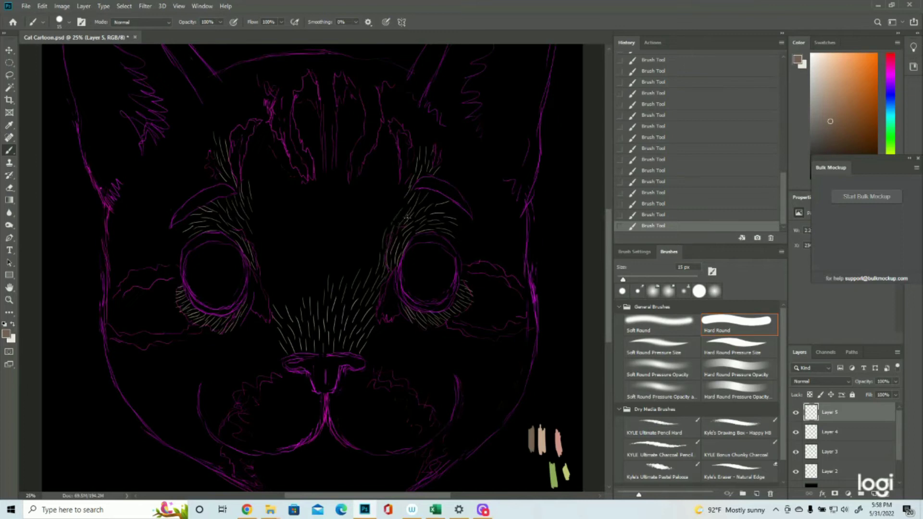
drag(364, 273, 377, 237)
drag(261, 277, 258, 267)
mouse_move(294, 307)
mouse_down()
mouse_move(261, 258)
mouse_move(263, 277)
mouse_move(258, 254)
mouse_up()
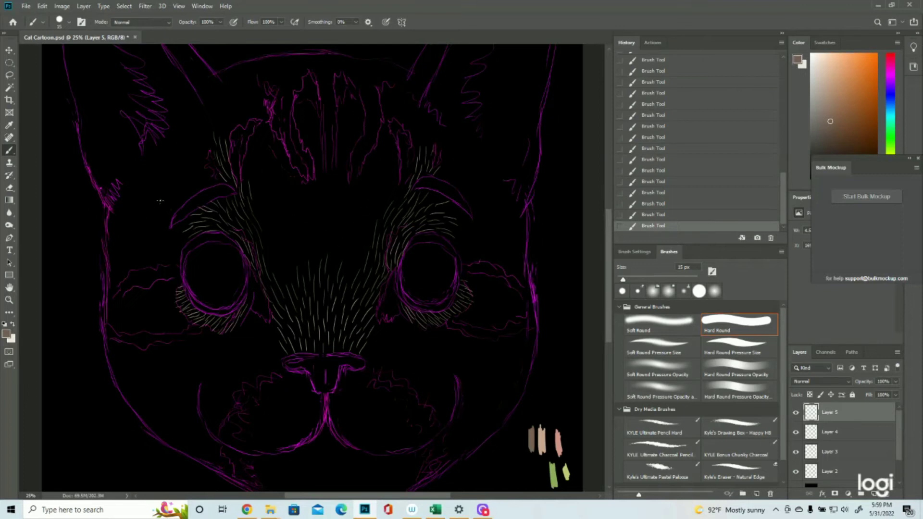
Paint brown fur strokes from the nose bridge up the forehead between the stripes, checking them with the Layer 2 sketch hidden
scroll(501, 358, down, 2)
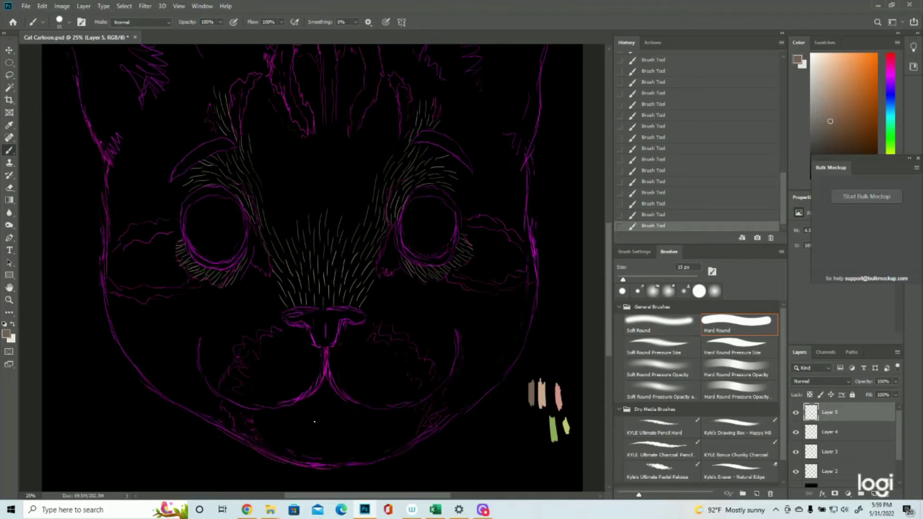
scroll(338, 372, up, 2)
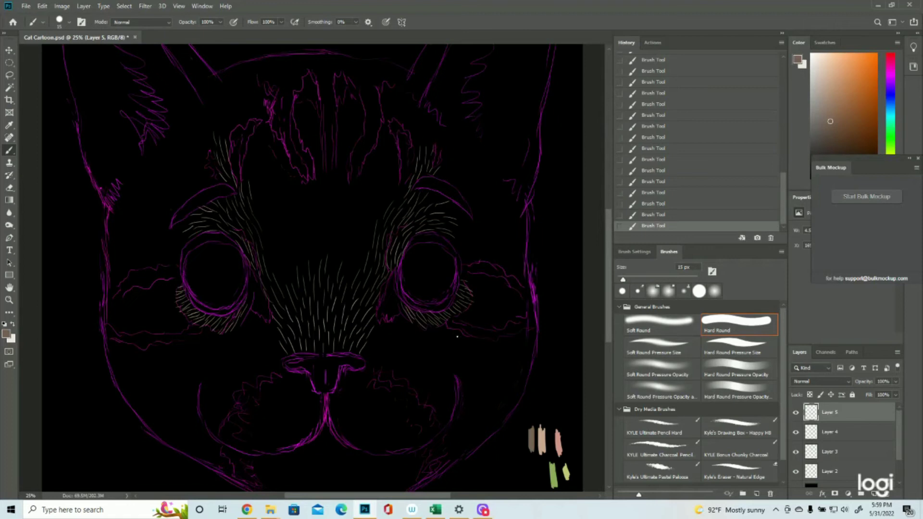
scroll(364, 219, up, 2)
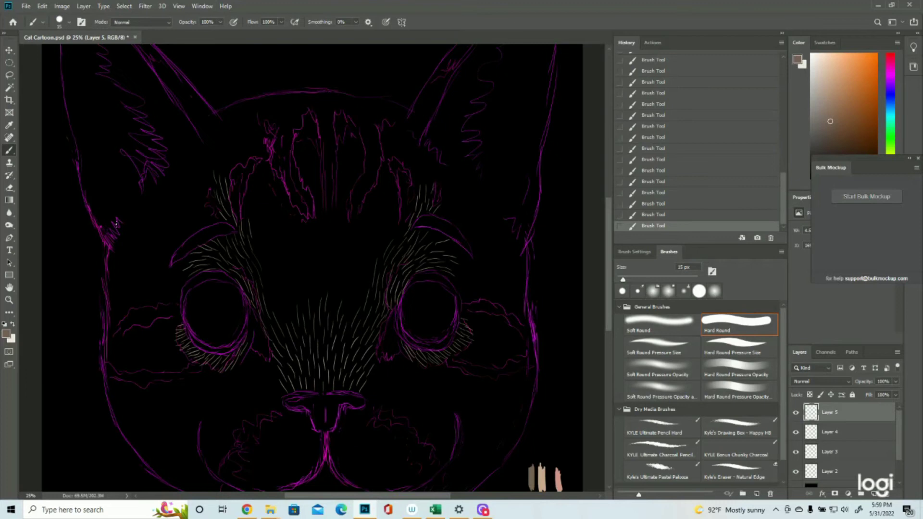
drag(280, 299, 271, 268)
mouse_move(316, 302)
mouse_down()
mouse_move(316, 277)
mouse_move(344, 266)
mouse_up()
drag(385, 219, 391, 187)
drag(273, 272, 264, 248)
drag(314, 276, 313, 248)
drag(344, 207, 343, 169)
mouse_move(350, 166)
mouse_down()
mouse_move(350, 123)
mouse_move(456, 202)
mouse_move(495, 298)
mouse_move(514, 251)
mouse_move(495, 356)
mouse_move(413, 368)
mouse_move(461, 384)
mouse_move(447, 399)
mouse_up()
click(796, 471)
click(796, 471)
Paint brown fur strokes sweeping outward over the right-hand cheek, from the side of the face to the nose and muzzle
scroll(697, 384, down, 1)
scroll(384, 270, down, 2)
mouse_move(487, 309)
mouse_down()
mouse_move(505, 336)
mouse_move(487, 364)
mouse_up()
drag(382, 298, 421, 314)
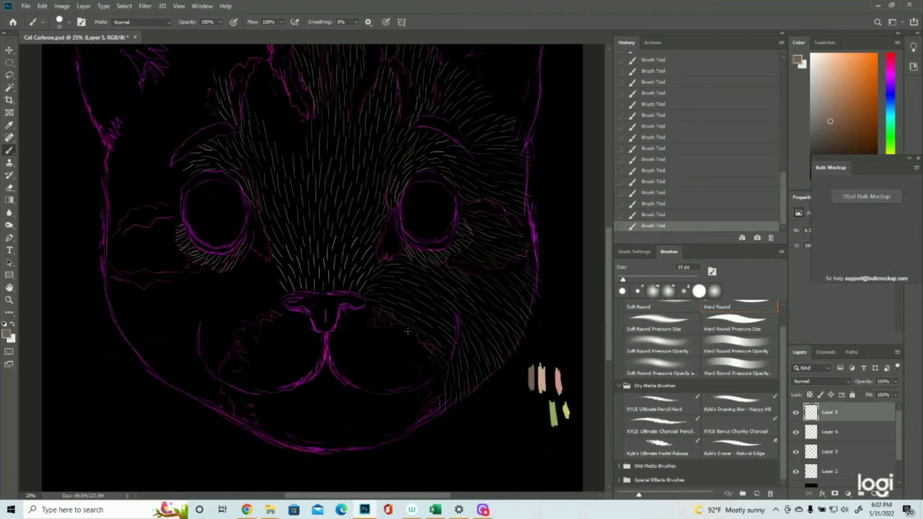
Fill the forehead with more brown fur strokes and continue them past the left-hand brow toward the temple
scroll(317, 269, up, 5)
drag(323, 151, 318, 134)
drag(241, 169, 233, 152)
drag(400, 168, 392, 150)
drag(235, 222, 222, 183)
mouse_move(269, 248)
mouse_down()
mouse_move(256, 212)
mouse_move(213, 195)
mouse_up()
mouse_move(213, 214)
mouse_down()
mouse_move(199, 188)
mouse_move(144, 167)
mouse_up()
Paint brown fur strokes outward across the left-hand side of the face, from beside the eye over the cheek to the jaw
scroll(202, 206, down, 3)
drag(163, 207, 133, 190)
drag(179, 270, 122, 286)
mouse_move(143, 265)
mouse_down()
mouse_move(166, 225)
mouse_move(102, 255)
mouse_up()
scroll(144, 269, down, 1)
drag(183, 302, 129, 316)
drag(133, 310, 115, 316)
drag(268, 307, 237, 314)
drag(269, 339, 213, 395)
drag(227, 355, 168, 369)
drag(204, 422, 191, 442)
scroll(159, 337, down, 1)
drag(152, 326, 120, 339)
drag(177, 335, 118, 359)
Paint brown fur strokes along the inner and outer edges of both ears
scroll(144, 336, up, 3)
drag(428, 153, 506, 67)
drag(547, 171, 553, 141)
drag(211, 193, 186, 150)
drag(190, 157, 164, 125)
drag(170, 137, 100, 68)
drag(65, 137, 64, 114)
drag(77, 196, 68, 170)
Check the whole face with the sketch on Layer 3 and Layer 2 hidden, and show both layers again
click(9, 300)
alt+click(312, 269)
click(796, 451)
click(795, 471)
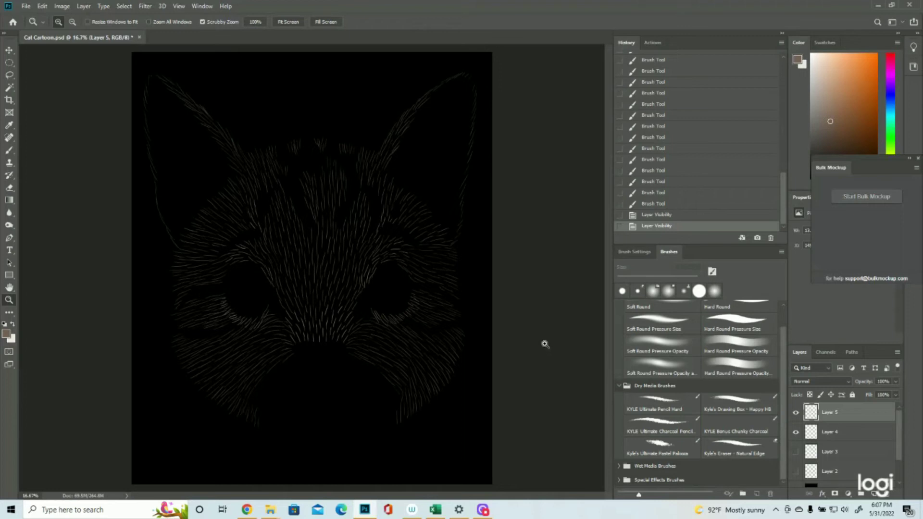
click(796, 472)
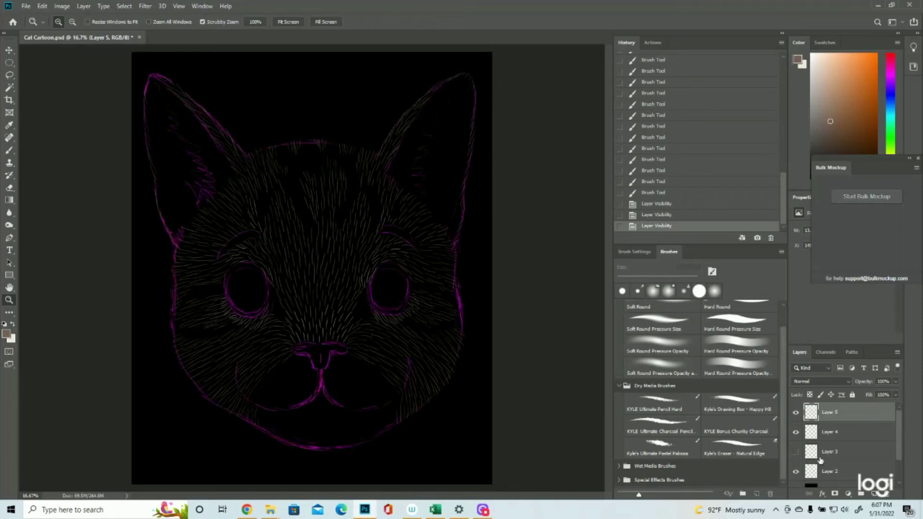
click(795, 452)
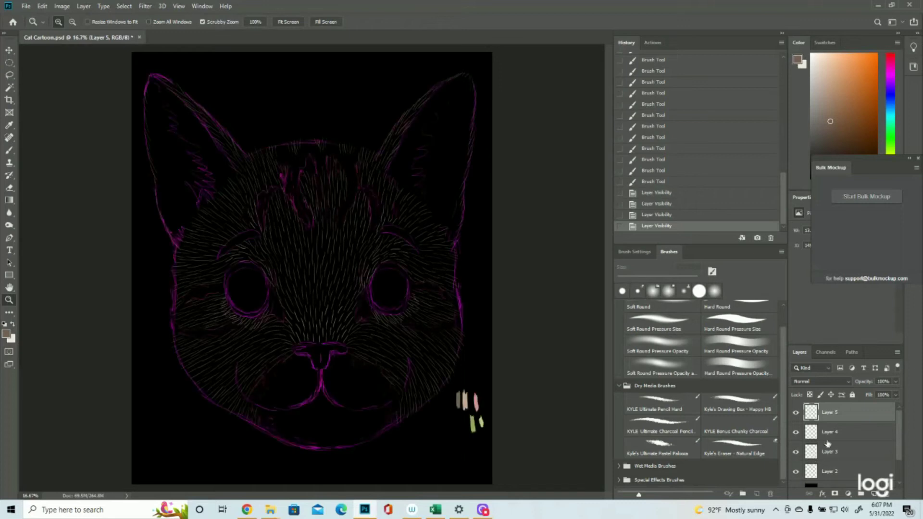
Add a new layer above Layer 5 and set the foreground color to off-white
click(874, 494)
click(6, 334)
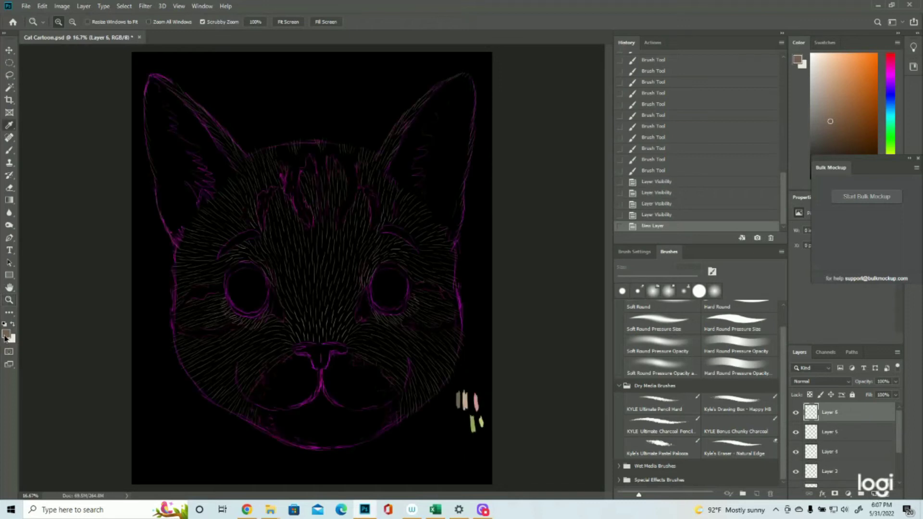
click(889, 202)
Paint off-white fur strokes fanning down and outward from the nose across the right-hand half of the muzzle
key(z)
click(313, 405)
click(9, 151)
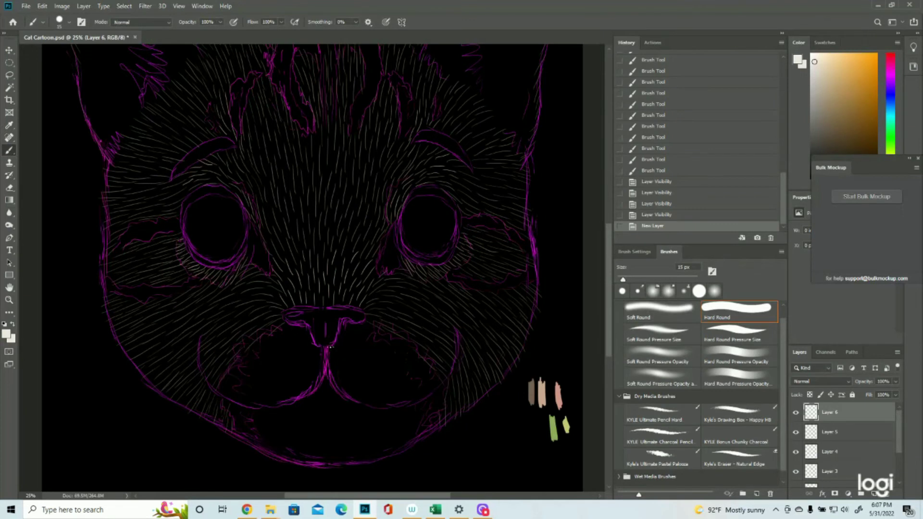
drag(326, 345, 330, 367)
mouse_move(327, 351)
mouse_down()
mouse_move(339, 395)
mouse_move(338, 387)
mouse_up()
mouse_move(336, 343)
mouse_down()
mouse_move(337, 382)
mouse_move(341, 324)
mouse_move(361, 347)
mouse_up()
mouse_move(353, 325)
mouse_down()
mouse_move(374, 335)
mouse_move(361, 325)
mouse_move(378, 348)
mouse_move(359, 338)
mouse_move(387, 359)
mouse_move(352, 340)
mouse_move(353, 376)
mouse_up()
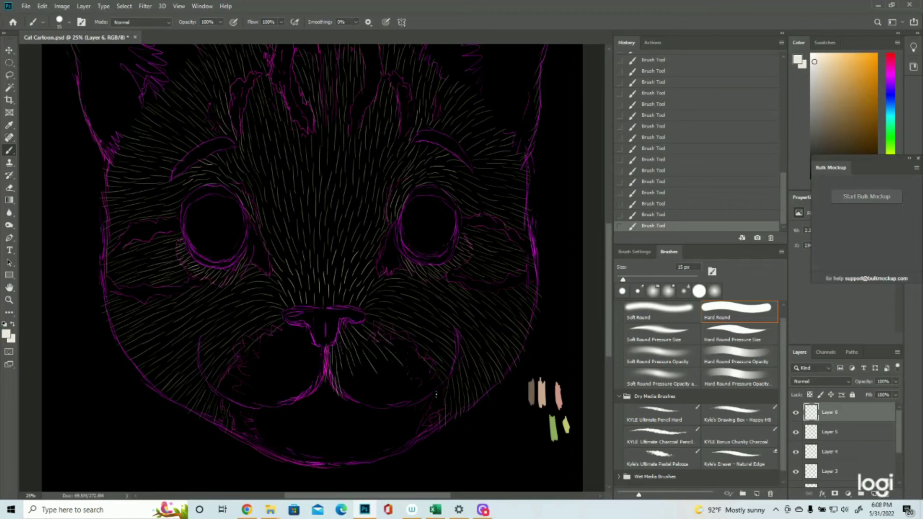
drag(394, 350, 416, 367)
mouse_move(358, 363)
mouse_down()
mouse_move(365, 383)
mouse_move(377, 383)
mouse_up()
mouse_move(378, 348)
mouse_down()
mouse_move(395, 376)
mouse_move(395, 402)
mouse_move(416, 399)
mouse_move(403, 404)
mouse_up()
drag(399, 384, 411, 400)
mouse_move(403, 366)
mouse_down()
mouse_move(426, 400)
mouse_move(438, 386)
mouse_move(414, 359)
mouse_up()
drag(345, 361, 351, 404)
mouse_move(355, 373)
mouse_down()
mouse_move(361, 406)
mouse_move(389, 408)
mouse_move(375, 415)
mouse_up()
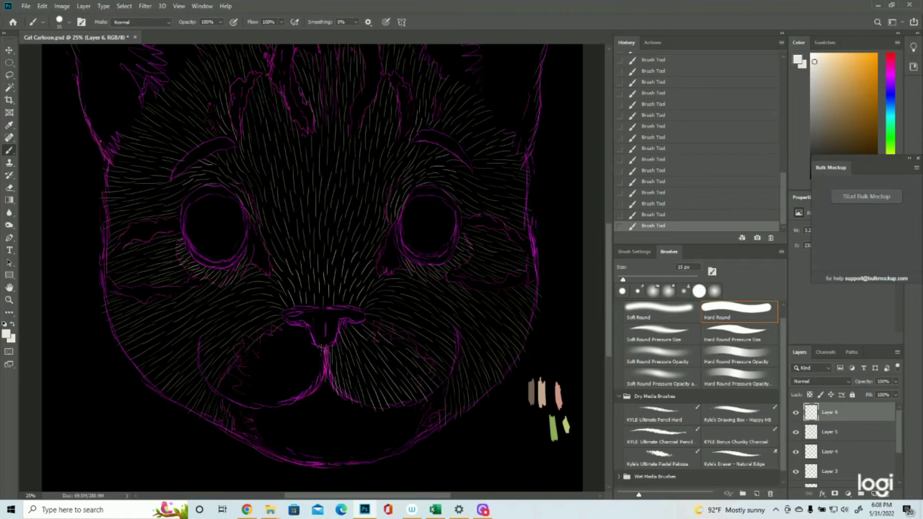
Paint matching off-white fur strokes fanning down and outward from the nose across the left-hand half of the muzzle
drag(319, 361, 321, 381)
drag(320, 346, 302, 389)
mouse_move(309, 333)
mouse_down()
mouse_move(285, 372)
mouse_move(289, 390)
mouse_move(276, 390)
mouse_move(294, 402)
mouse_up()
mouse_move(299, 330)
mouse_down()
mouse_move(260, 401)
mouse_move(281, 406)
mouse_move(270, 408)
mouse_up()
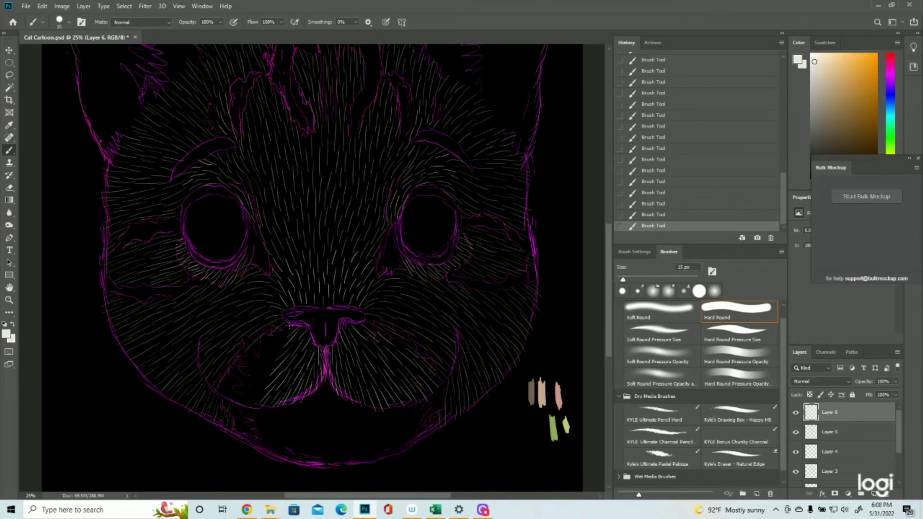
mouse_move(283, 326)
mouse_down()
mouse_move(246, 366)
mouse_move(262, 380)
mouse_move(248, 385)
mouse_move(245, 376)
mouse_up()
mouse_move(255, 345)
mouse_down()
mouse_move(222, 388)
mouse_move(237, 396)
mouse_move(220, 406)
mouse_up()
drag(267, 371, 242, 418)
mouse_move(267, 388)
mouse_down()
mouse_move(254, 411)
mouse_move(237, 409)
mouse_up()
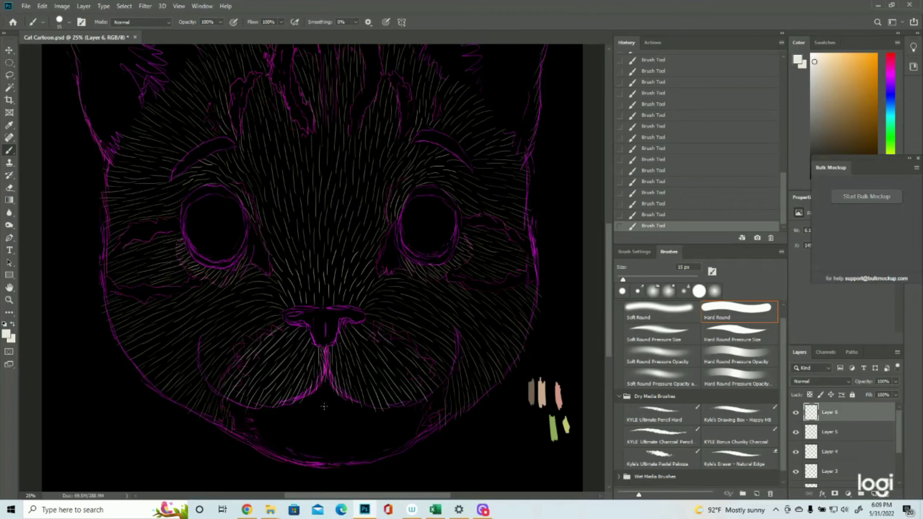
Paint off-white fur strokes running down from the mouth through the center of the chin
drag(327, 385, 323, 404)
mouse_move(330, 399)
mouse_down()
mouse_move(326, 421)
mouse_move(344, 434)
mouse_move(336, 438)
mouse_up()
drag(315, 400, 325, 465)
drag(313, 397, 304, 433)
mouse_move(314, 423)
mouse_down()
mouse_move(305, 457)
mouse_move(313, 467)
mouse_up()
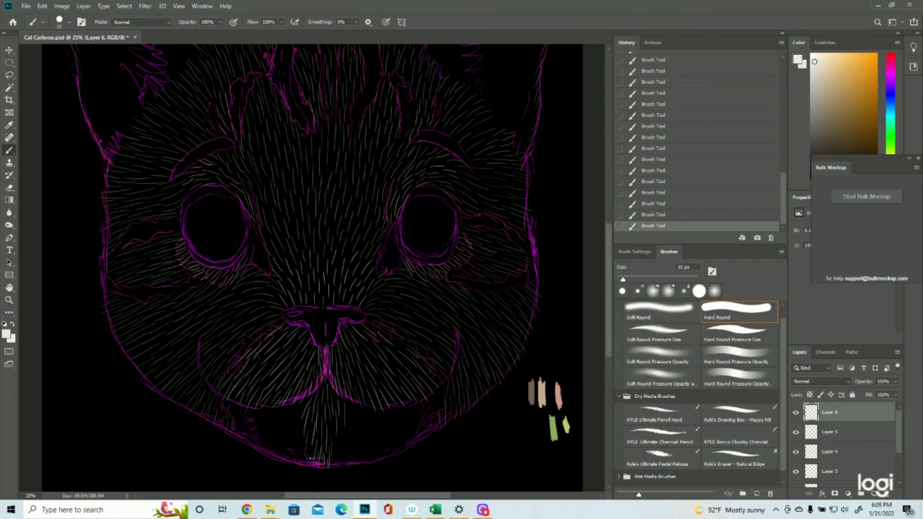
Fill the remaining chin on both sides with off-white fur strokes running down to the lower face outline
mouse_move(351, 409)
mouse_down()
mouse_move(360, 427)
mouse_move(347, 439)
mouse_up()
drag(368, 413, 374, 457)
drag(337, 437, 339, 467)
drag(361, 428, 363, 467)
drag(399, 411, 404, 447)
drag(298, 421, 299, 460)
drag(269, 409, 272, 457)
drag(243, 411, 246, 439)
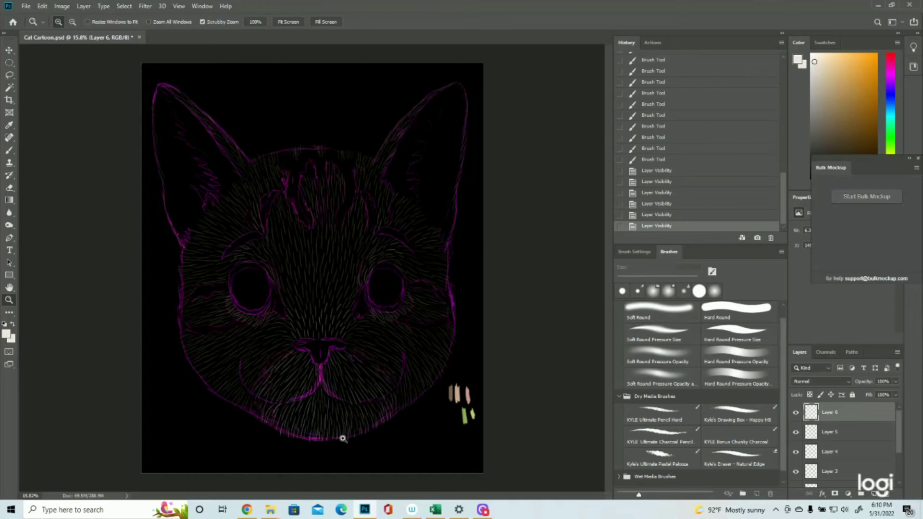
Make Layer 5 active and set the foreground color to brown #756152
key(ctrl+plus)
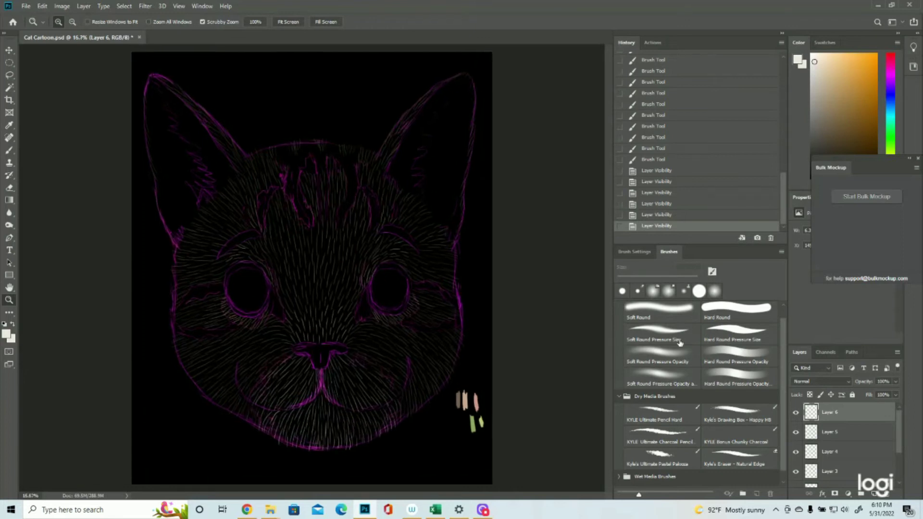
click(798, 433)
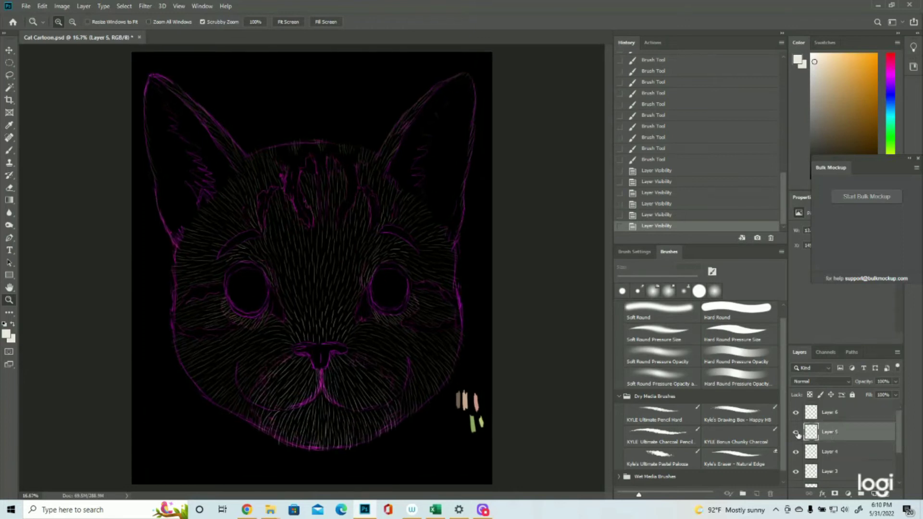
click(6, 334)
click(701, 269)
click(886, 201)
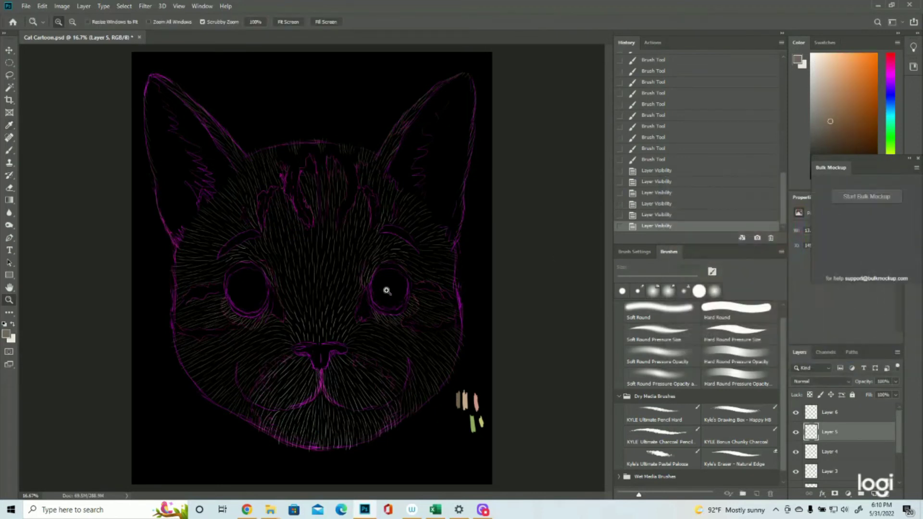
click(312, 255)
click(796, 432)
click(796, 432)
click(9, 151)
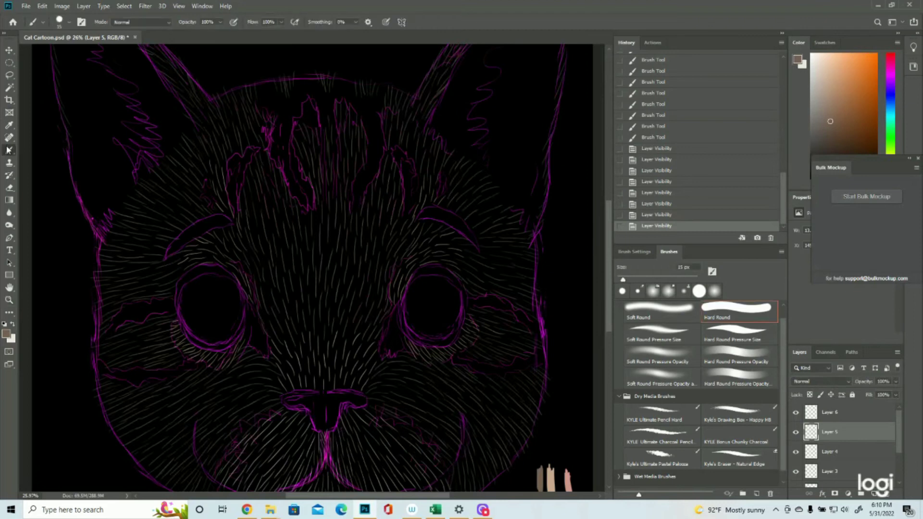
Paint short brown fur strokes around the upper rim of the right-hand eye, undoing a stray one, and save the file
drag(408, 286, 420, 277)
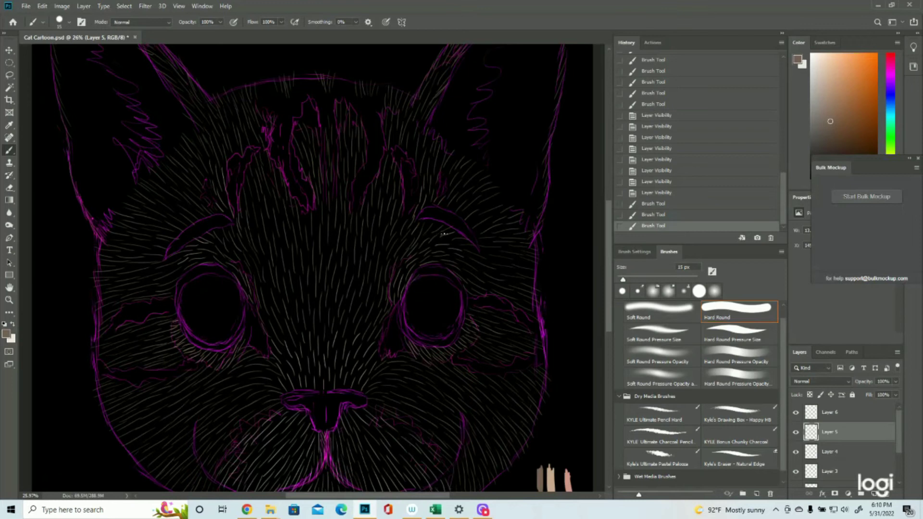
key(ctrl+z)
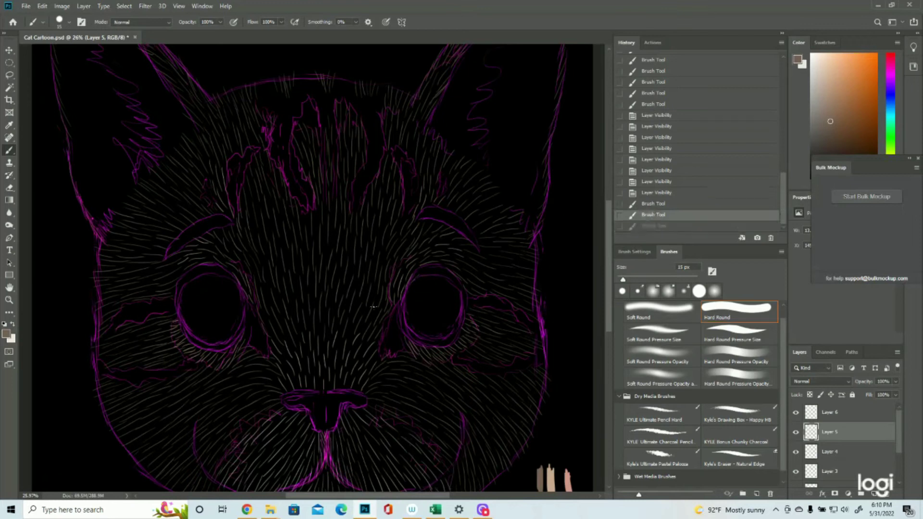
mouse_move(416, 278)
mouse_down()
mouse_move(456, 284)
mouse_move(464, 305)
mouse_up()
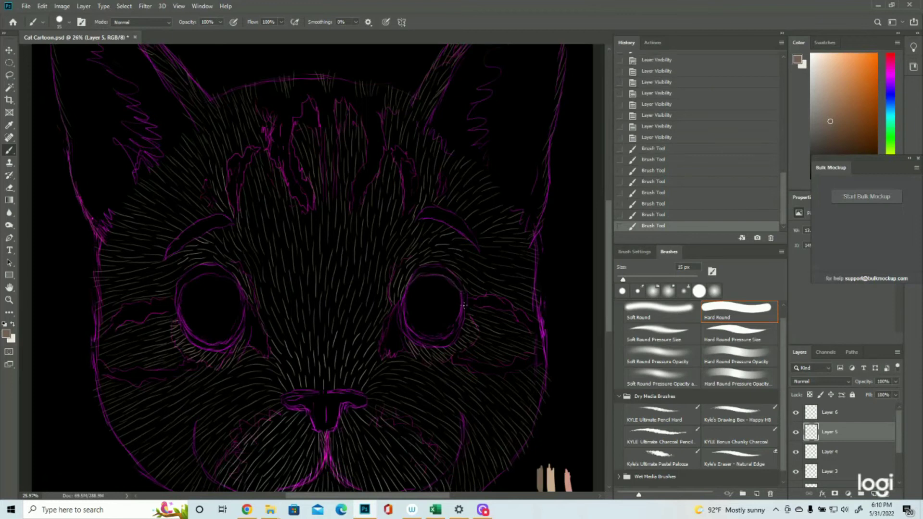
drag(427, 277, 430, 272)
mouse_move(432, 277)
mouse_down()
mouse_move(438, 269)
mouse_move(456, 277)
mouse_move(463, 298)
mouse_up()
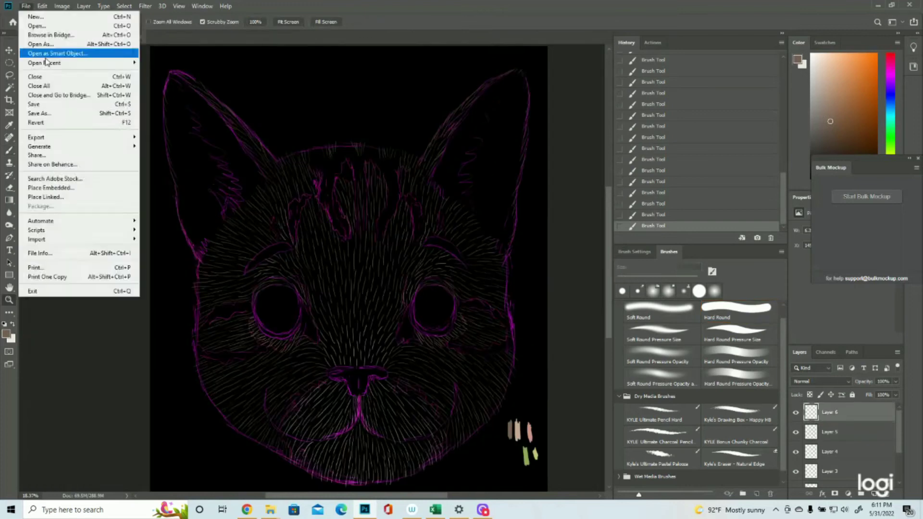
click(48, 108)
Set the foreground color to pink #d09589 sampled from the pink swatch and add a new layer above Layer 6
click(6, 335)
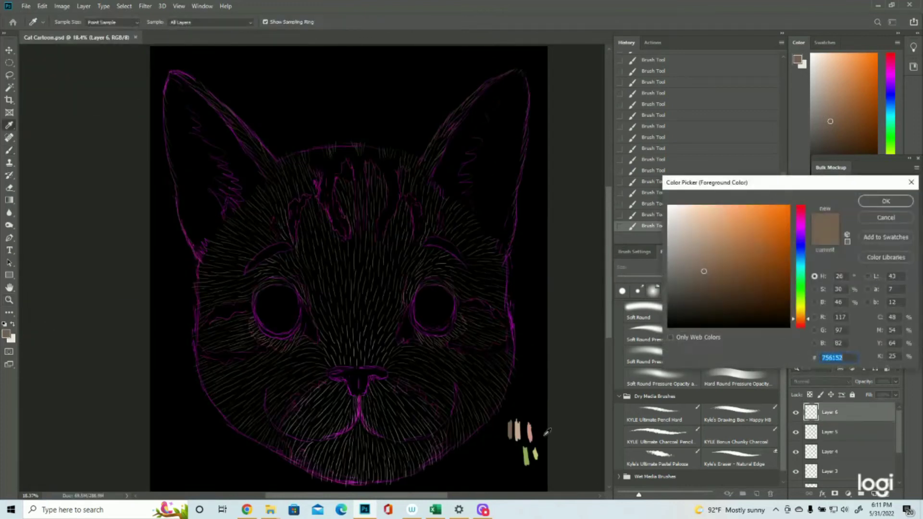
click(529, 429)
click(870, 202)
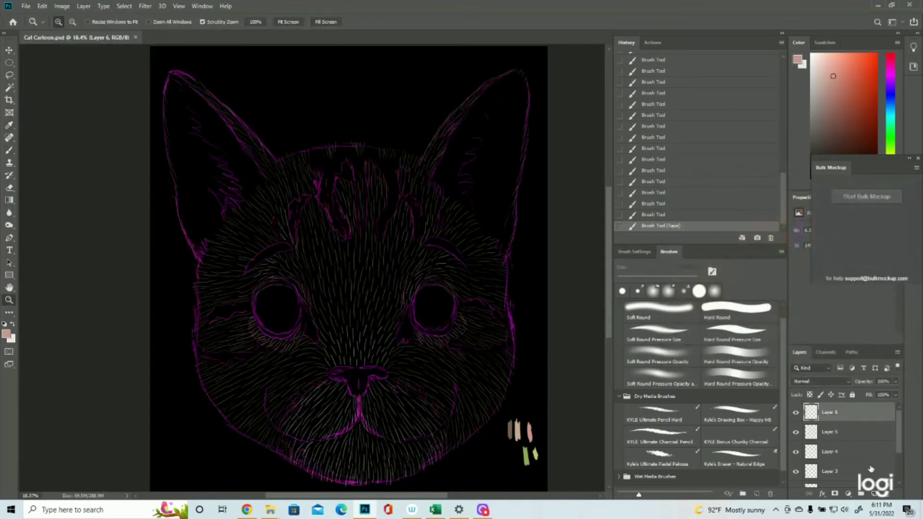
click(873, 494)
Paint closely spaced vertical pink strokes from the center of the nose across its right-hand half, following the sketch
key(z)
drag(366, 397, 408, 397)
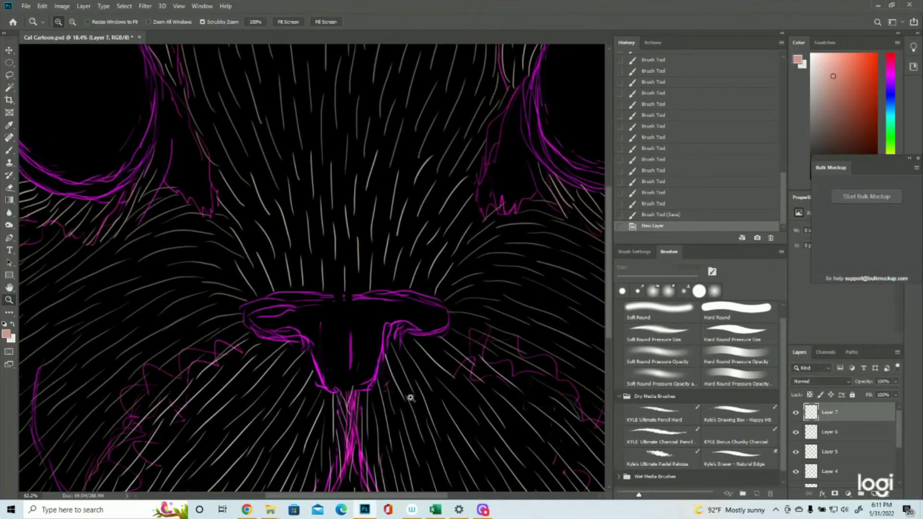
click(8, 152)
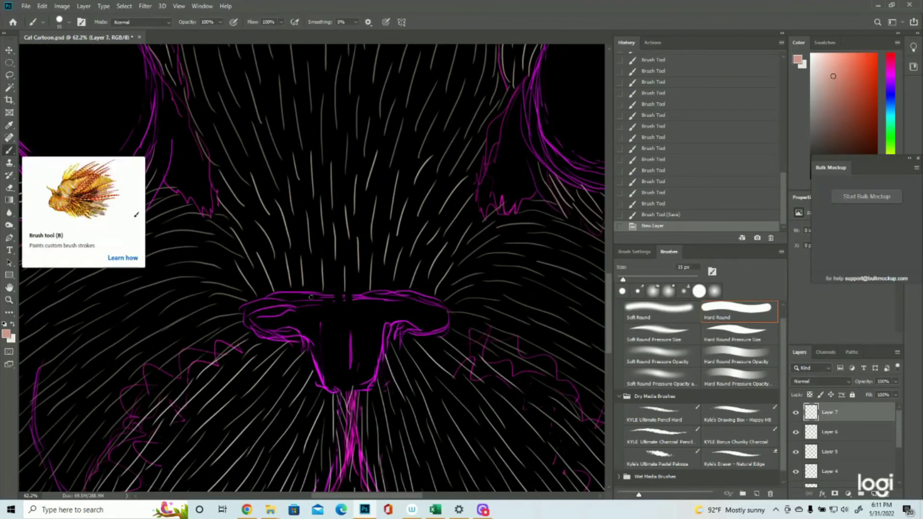
drag(345, 294, 349, 328)
mouse_move(342, 291)
mouse_down()
mouse_move(340, 336)
mouse_move(368, 338)
mouse_up()
drag(358, 304, 367, 368)
drag(359, 324, 357, 386)
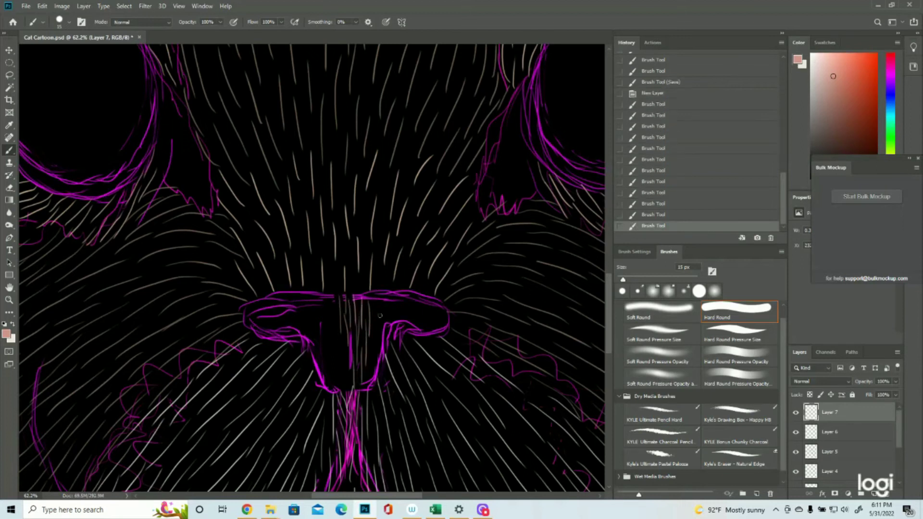
mouse_move(377, 296)
mouse_down()
mouse_move(379, 316)
mouse_move(384, 294)
mouse_move(386, 320)
mouse_move(371, 298)
mouse_move(376, 348)
mouse_move(378, 325)
mouse_move(371, 347)
mouse_move(369, 326)
mouse_move(368, 385)
mouse_move(376, 353)
mouse_move(371, 386)
mouse_up()
drag(365, 369, 359, 391)
mouse_move(393, 293)
mouse_down()
mouse_move(403, 325)
mouse_move(391, 298)
mouse_move(401, 311)
mouse_move(411, 297)
mouse_move(415, 319)
mouse_move(415, 296)
mouse_move(421, 324)
mouse_move(404, 300)
mouse_move(407, 328)
mouse_up()
mouse_move(425, 299)
mouse_down()
mouse_move(429, 323)
mouse_move(445, 326)
mouse_move(415, 335)
mouse_up()
mouse_move(417, 318)
mouse_down()
mouse_move(418, 339)
mouse_move(426, 334)
mouse_up()
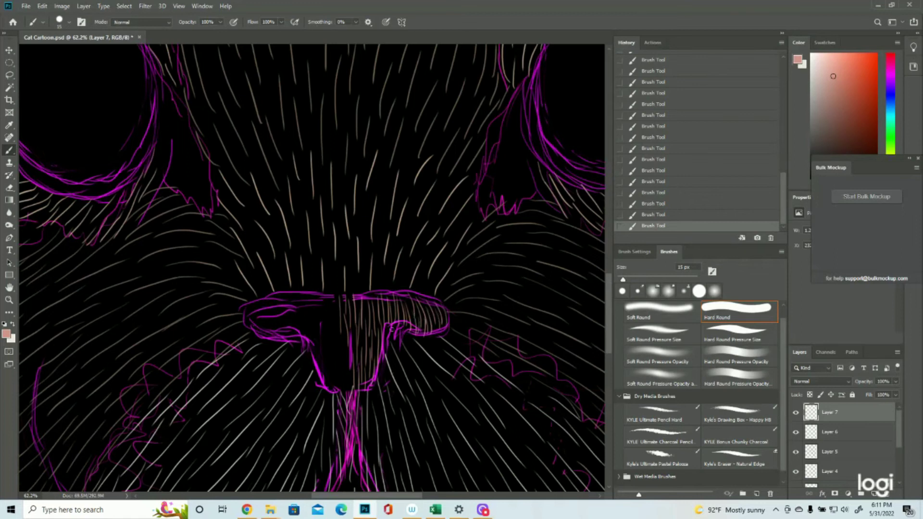
Paint matching vertical pink strokes across the left-hand half of the nose out to its tip
drag(332, 297, 332, 359)
drag(341, 321, 342, 376)
mouse_move(337, 341)
mouse_down()
mouse_move(334, 375)
mouse_move(347, 392)
mouse_up()
mouse_move(340, 357)
mouse_down()
mouse_move(340, 383)
mouse_move(322, 382)
mouse_move(326, 375)
mouse_up()
mouse_move(328, 299)
mouse_down()
mouse_move(326, 353)
mouse_move(309, 318)
mouse_move(314, 365)
mouse_up()
mouse_move(303, 296)
mouse_down()
mouse_move(295, 322)
mouse_move(309, 296)
mouse_move(307, 345)
mouse_up()
mouse_move(299, 292)
mouse_down()
mouse_move(289, 343)
mouse_move(295, 315)
mouse_move(298, 337)
mouse_up()
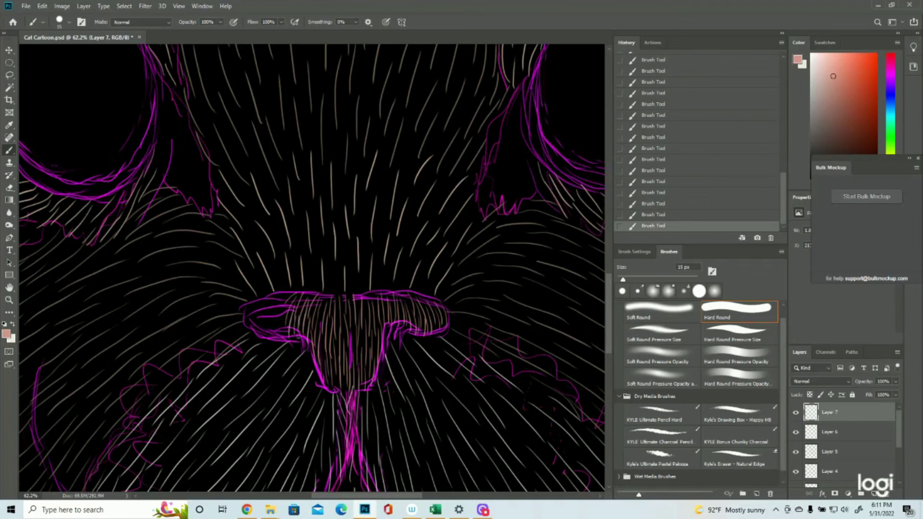
mouse_move(288, 291)
mouse_down()
mouse_move(273, 318)
mouse_move(287, 297)
mouse_move(280, 339)
mouse_up()
drag(275, 296, 273, 338)
mouse_move(251, 303)
mouse_down()
mouse_move(244, 323)
mouse_move(267, 334)
mouse_move(252, 325)
mouse_up()
Thicken the right-hand half of the nose with extra short pink strokes along its upper edge and outer tip
drag(431, 317, 436, 329)
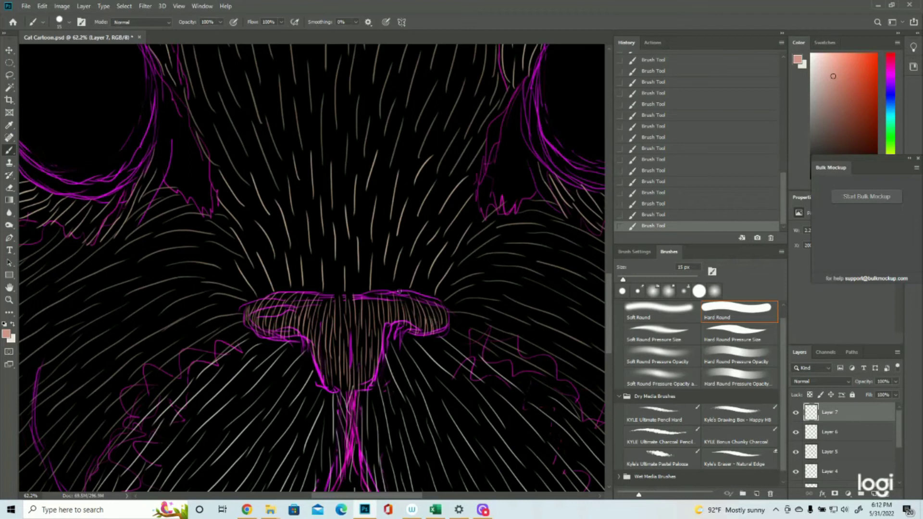
mouse_move(386, 293)
mouse_down()
mouse_move(411, 318)
mouse_move(420, 296)
mouse_move(439, 311)
mouse_up()
drag(366, 294, 365, 315)
mouse_move(359, 293)
mouse_down()
mouse_move(359, 319)
mouse_move(375, 312)
mouse_up()
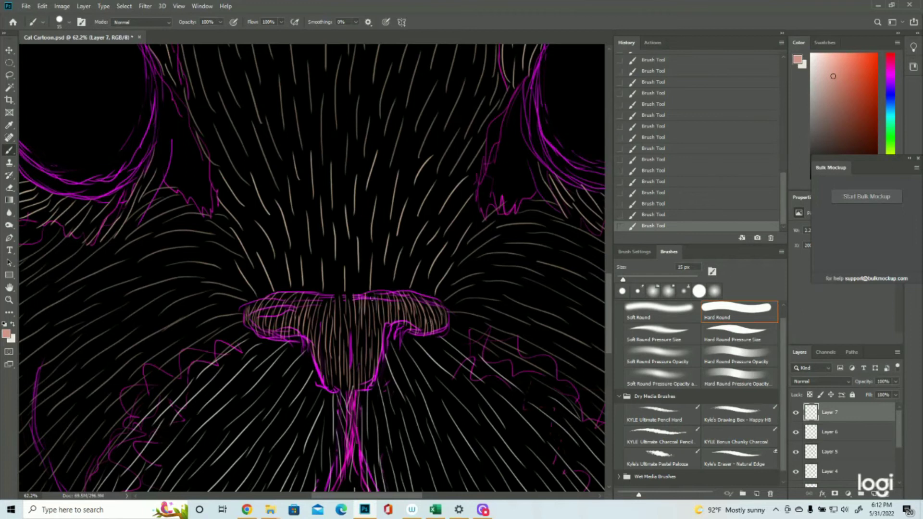
Hide the sketch on Layer 2 and Layer 3 to work on the nose without guide lines
scroll(863, 453, down, 3)
click(796, 438)
click(796, 419)
click(8, 300)
mouse_move(312, 319)
mouse_down()
mouse_move(270, 332)
mouse_move(326, 381)
mouse_move(341, 367)
mouse_move(354, 371)
mouse_up()
click(9, 150)
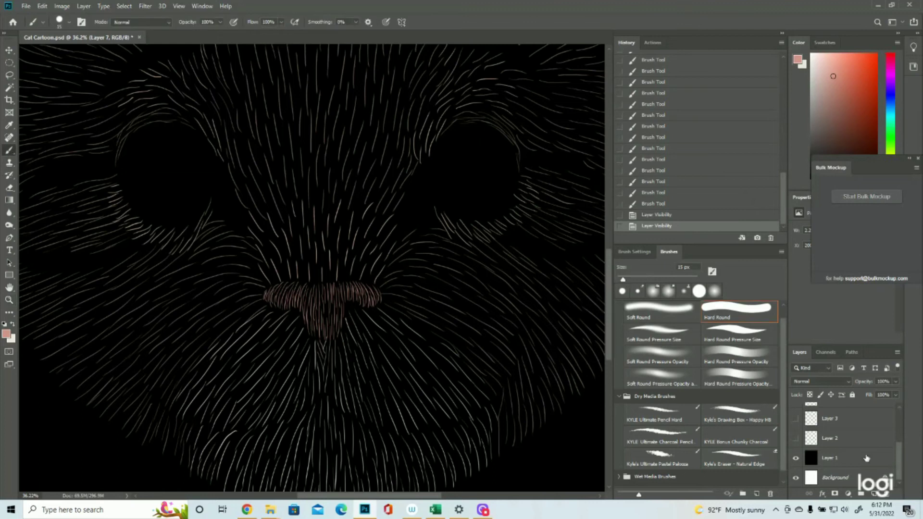
click(796, 438)
click(796, 438)
Add short pink strokes along the lower edges of both nostrils to define the nose shape
drag(275, 310, 288, 302)
drag(291, 309, 296, 296)
mouse_move(297, 310)
mouse_down()
mouse_move(298, 297)
mouse_move(266, 297)
mouse_up()
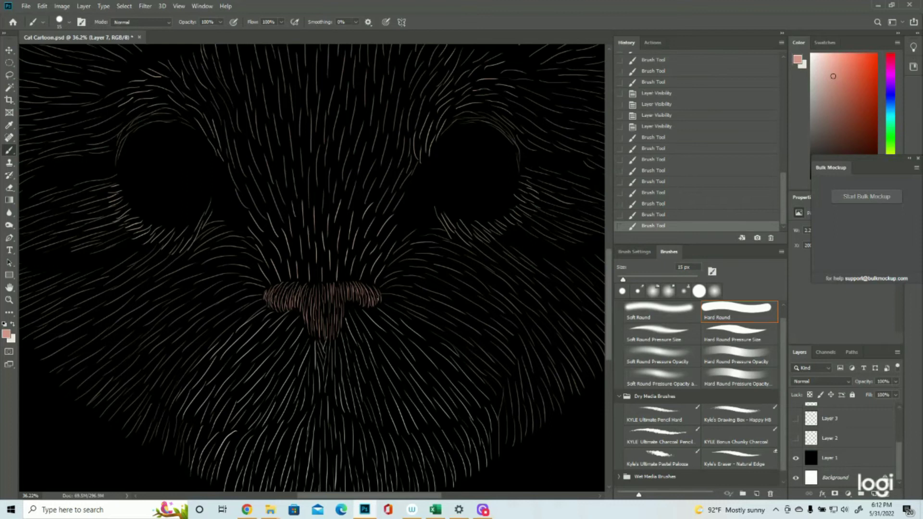
drag(342, 310, 351, 296)
mouse_move(352, 309)
mouse_down()
mouse_move(353, 295)
mouse_move(357, 301)
mouse_up()
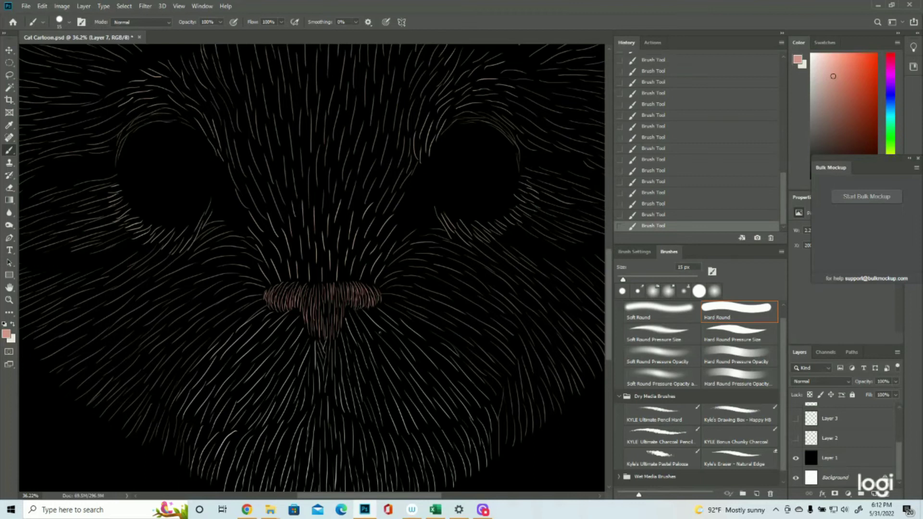
Bring the whole cat face into view and save the file
click(9, 300)
drag(392, 307, 335, 235)
click(333, 219)
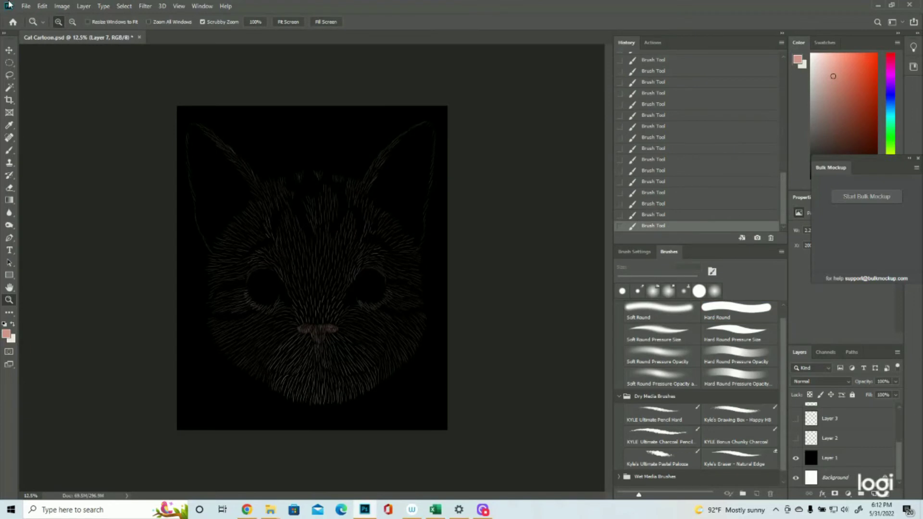
click(26, 6)
click(42, 104)
click(341, 269)
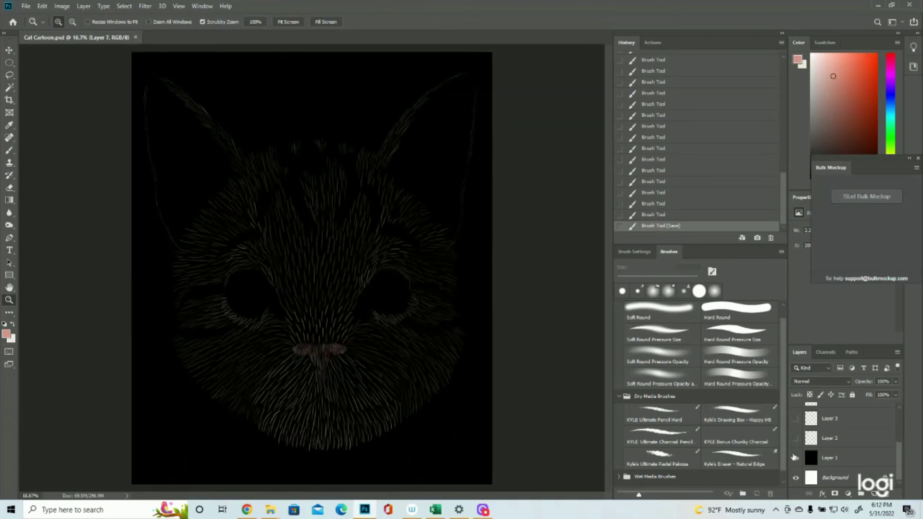
Show Layer 3, sample its brown swatch #756152 as the foreground color, and hide the layer again
click(795, 438)
click(796, 438)
click(795, 418)
click(7, 334)
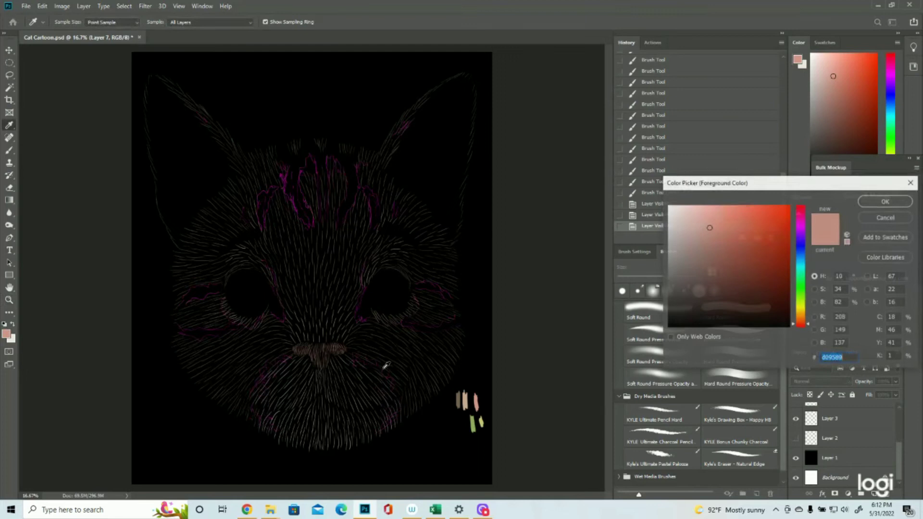
click(459, 394)
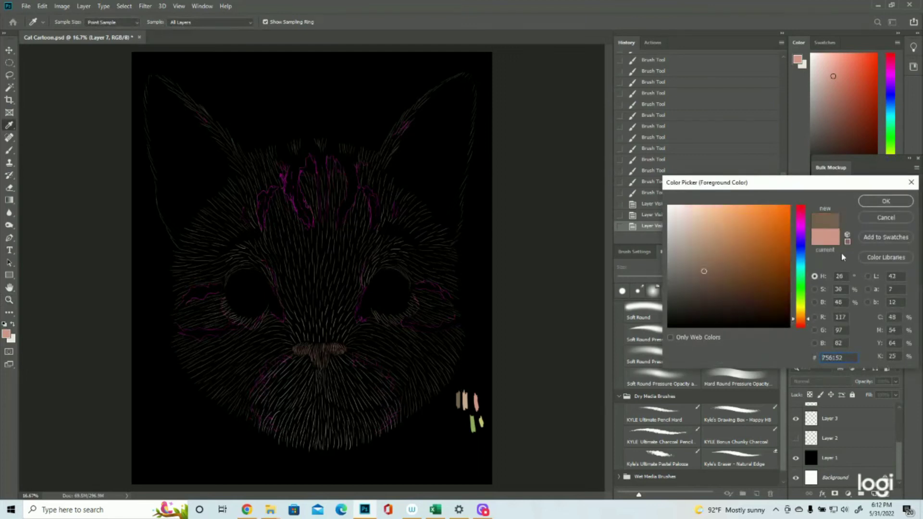
click(885, 201)
key(z)
click(795, 419)
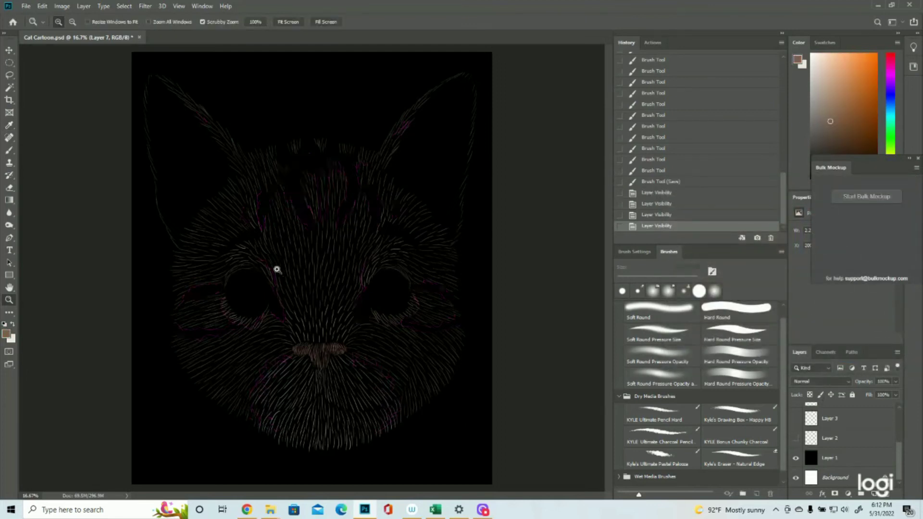
Compare the painted fur with the sketch outline by showing Layer 2 briefly and hiding it again
mouse_move(305, 267)
mouse_down()
mouse_move(293, 272)
mouse_move(317, 276)
mouse_up()
click(796, 439)
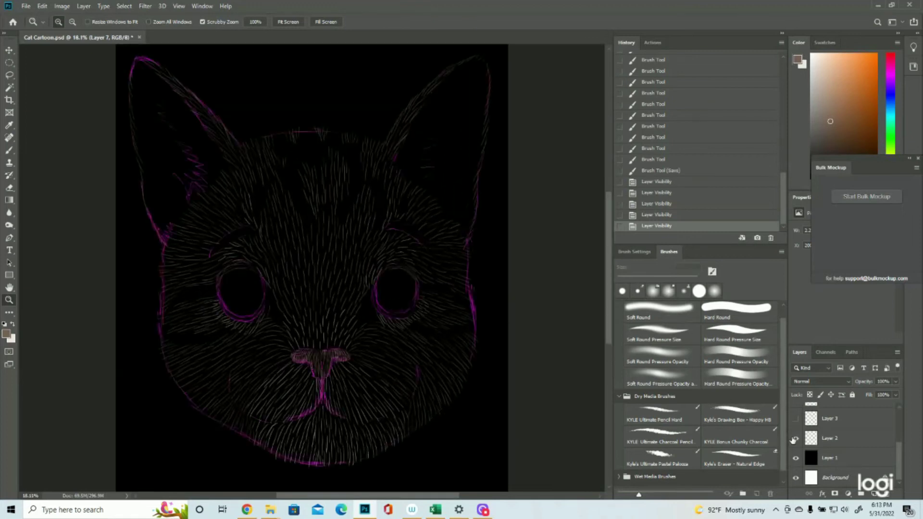
click(795, 438)
Make Layer 5 active and paint short brown fur strokes along the outer edge of the left-hand cheek
scroll(828, 452, up, 3)
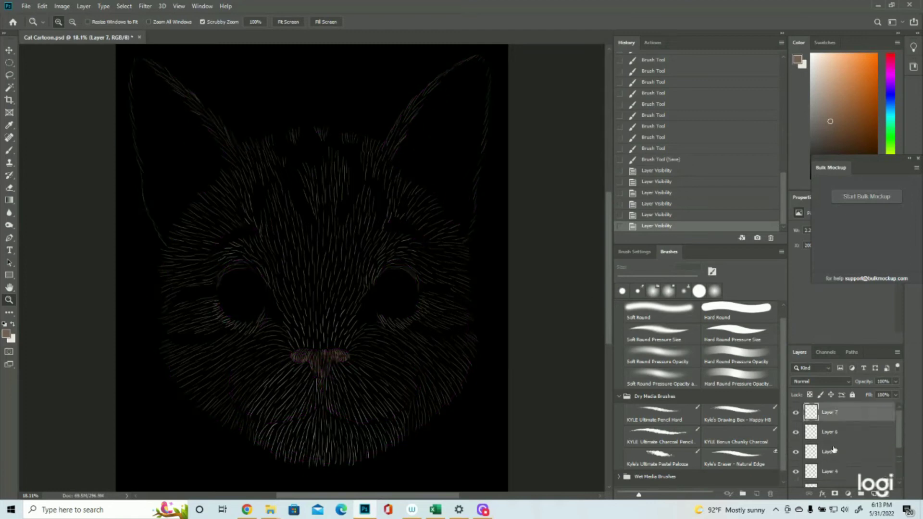
click(832, 452)
click(795, 452)
click(796, 452)
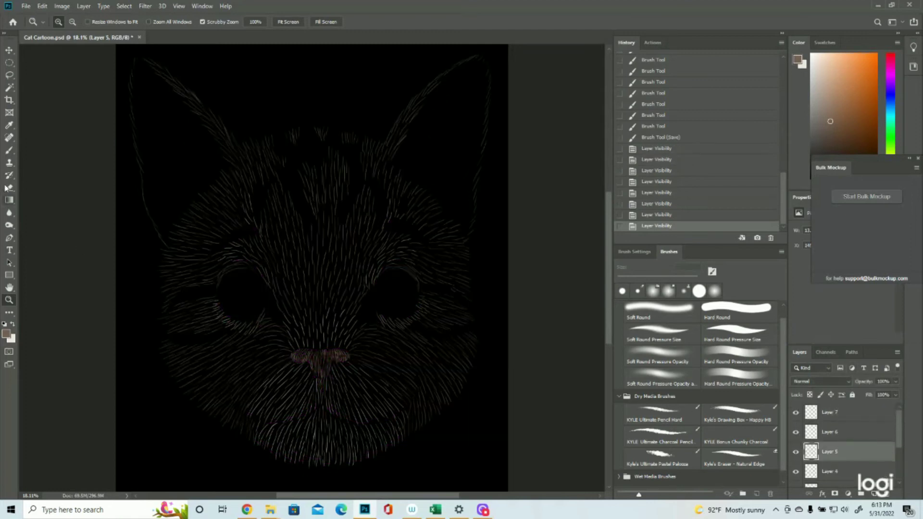
click(9, 150)
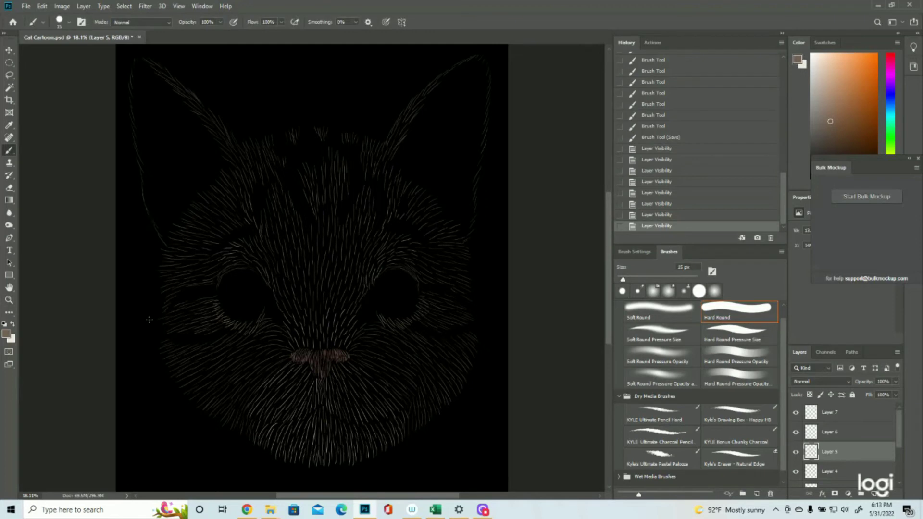
mouse_move(170, 320)
mouse_down()
mouse_move(156, 332)
mouse_move(183, 279)
mouse_move(160, 295)
mouse_move(172, 291)
mouse_move(159, 319)
mouse_up()
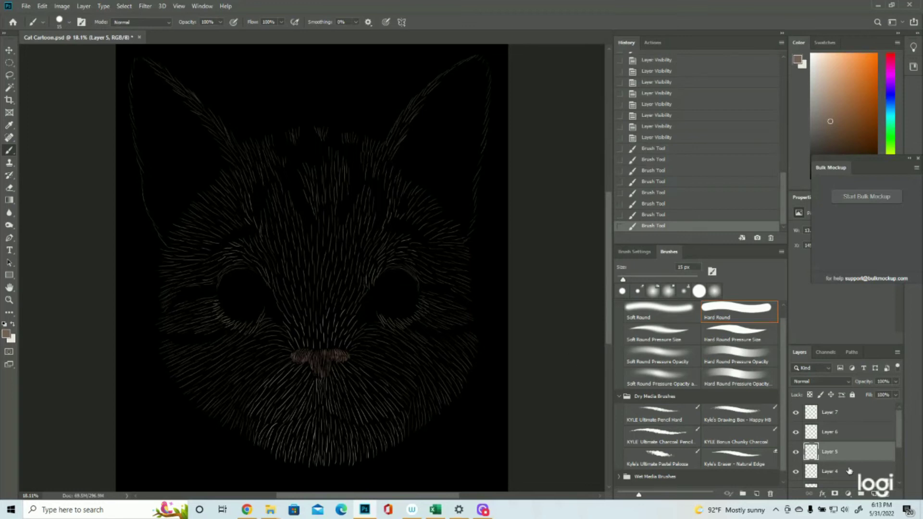
Check the face outline against Layer 2, hide it again, and add brown strokes at the left-hand face edge beside the eye
scroll(809, 454, down, 2)
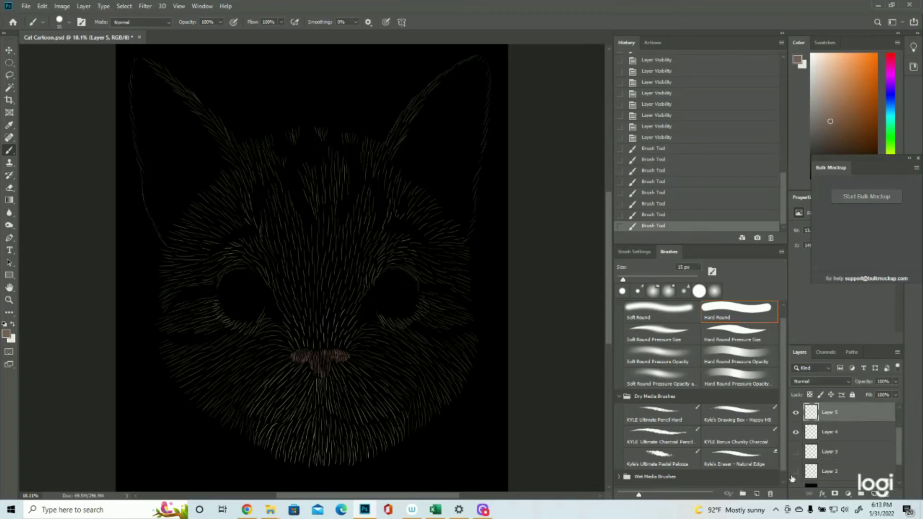
click(796, 471)
click(795, 471)
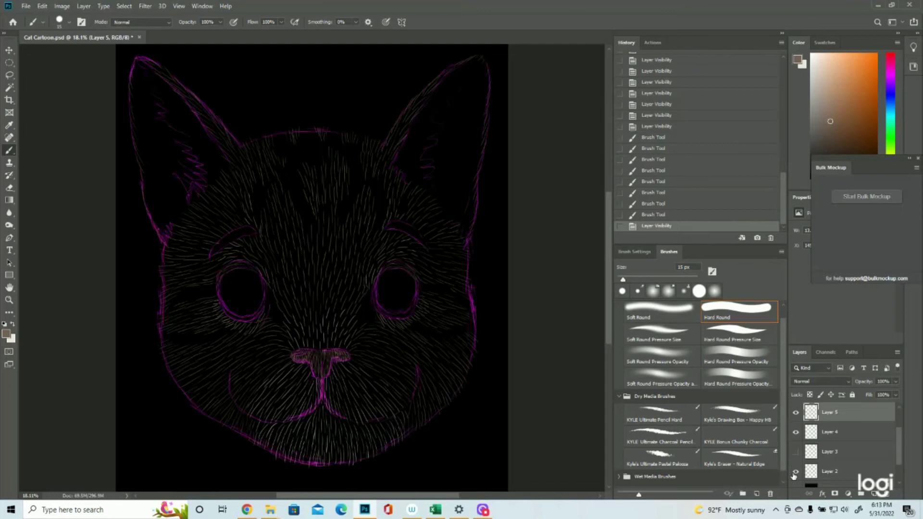
click(795, 471)
drag(166, 279, 161, 283)
drag(168, 283, 162, 285)
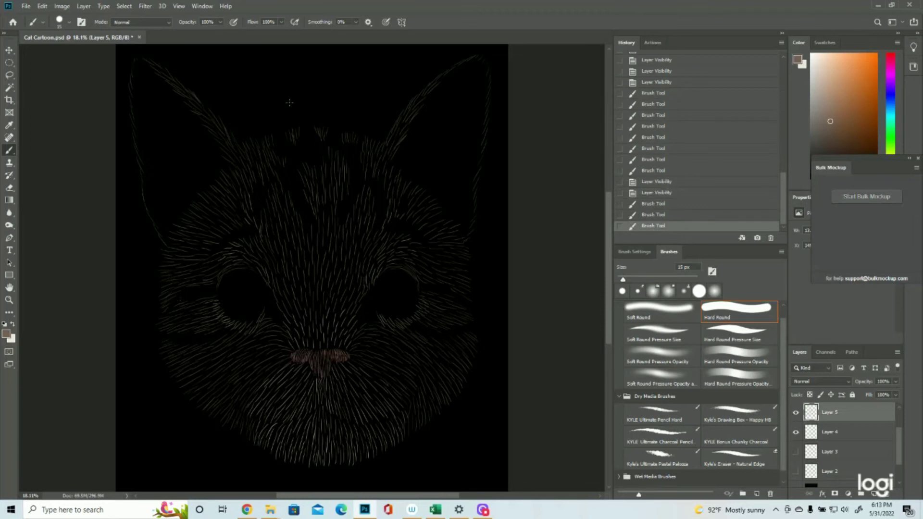
Add short brown fur strokes along the top of the forehead and compare them briefly with Layer 3's stripe markings
drag(297, 128, 298, 132)
drag(299, 128, 319, 144)
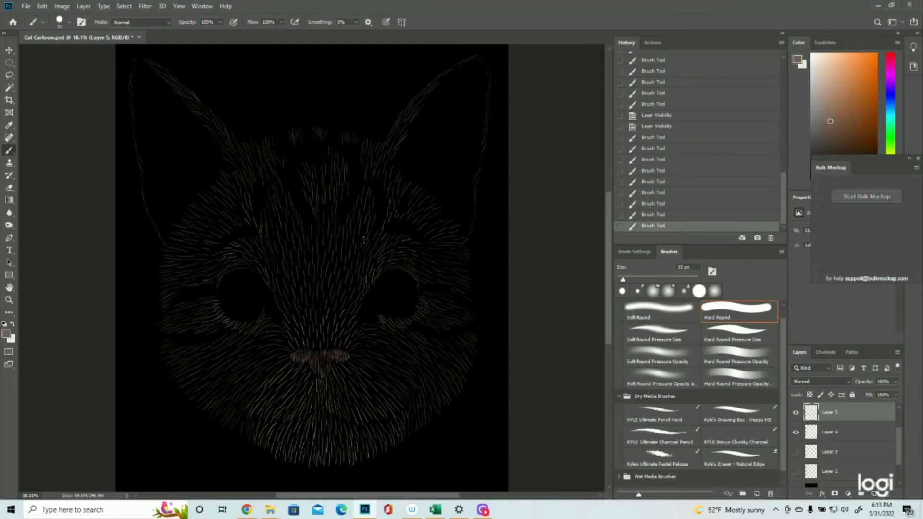
click(796, 453)
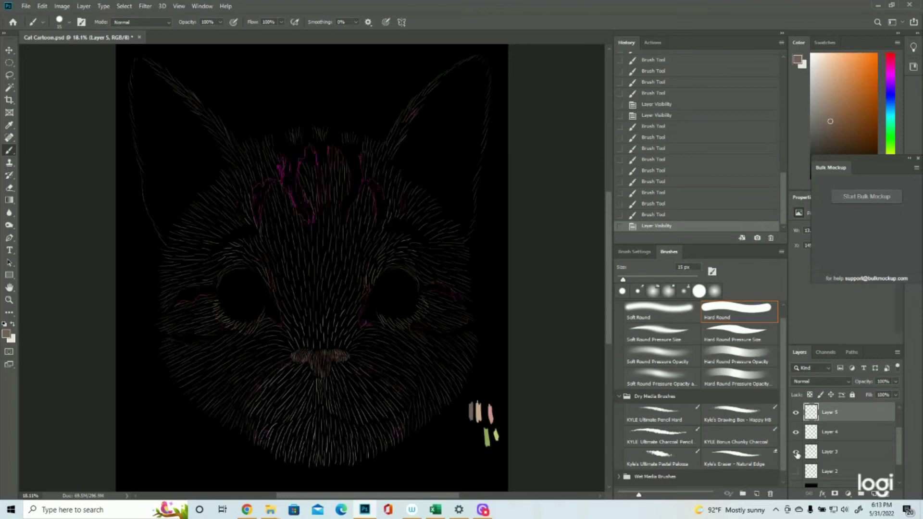
click(796, 452)
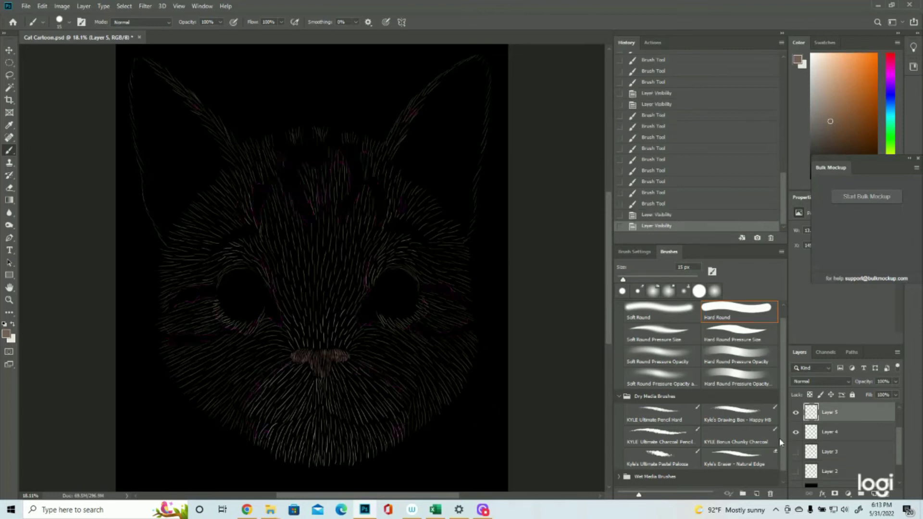
Show Layer 3, paint brown strokes beside the magenta stripe markings on the forehead, and hide the layer again
click(797, 451)
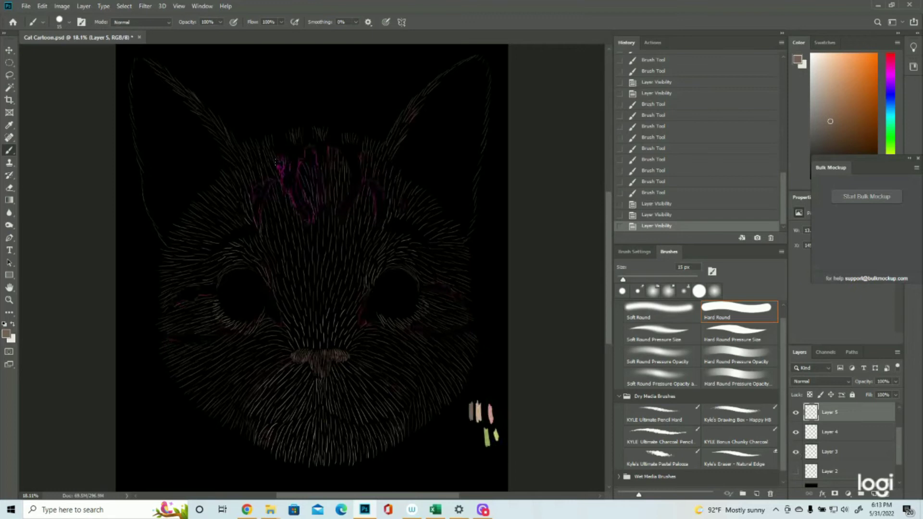
drag(278, 172, 281, 180)
drag(281, 179, 294, 202)
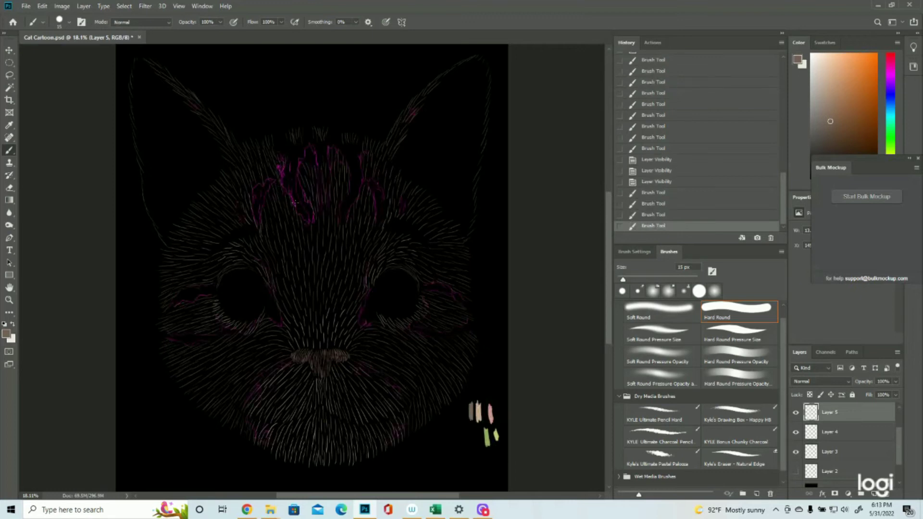
drag(366, 180, 368, 182)
drag(369, 183, 370, 185)
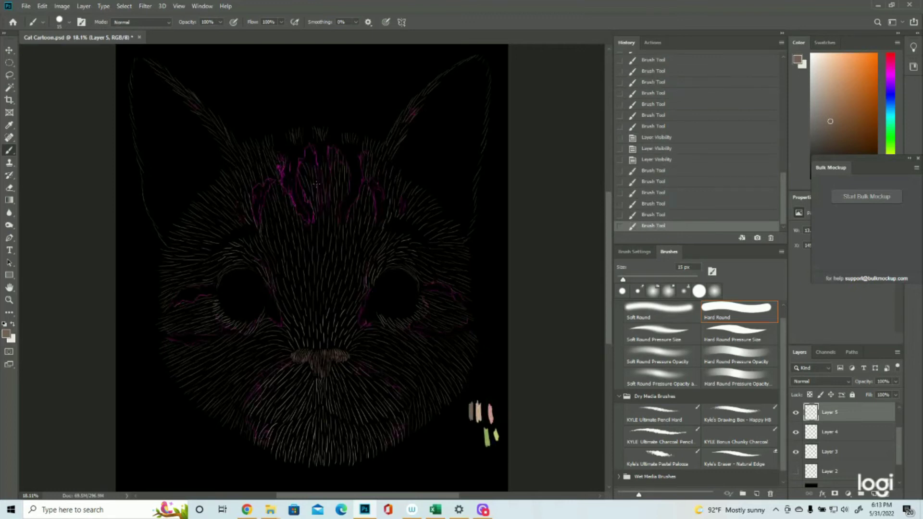
drag(280, 192, 281, 196)
click(795, 453)
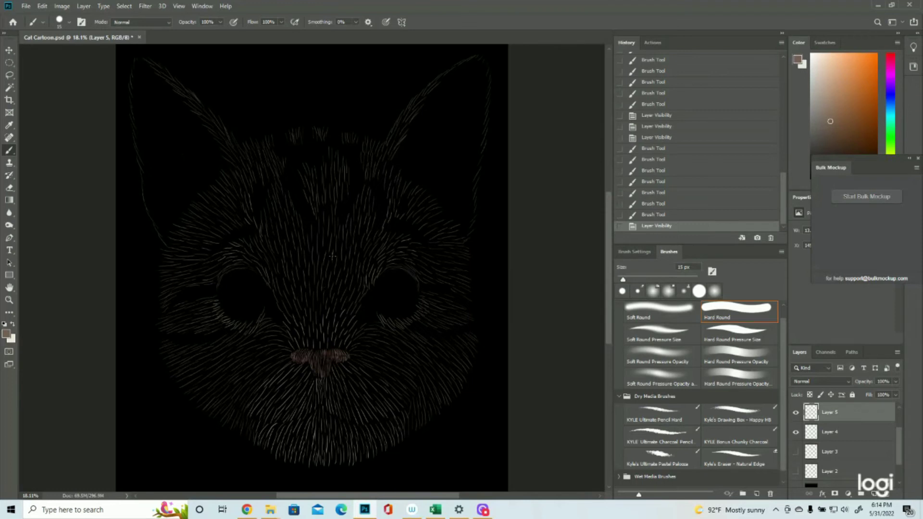
Check the forehead against Layer 3 once more and add brown strokes between its upper stripes
click(796, 452)
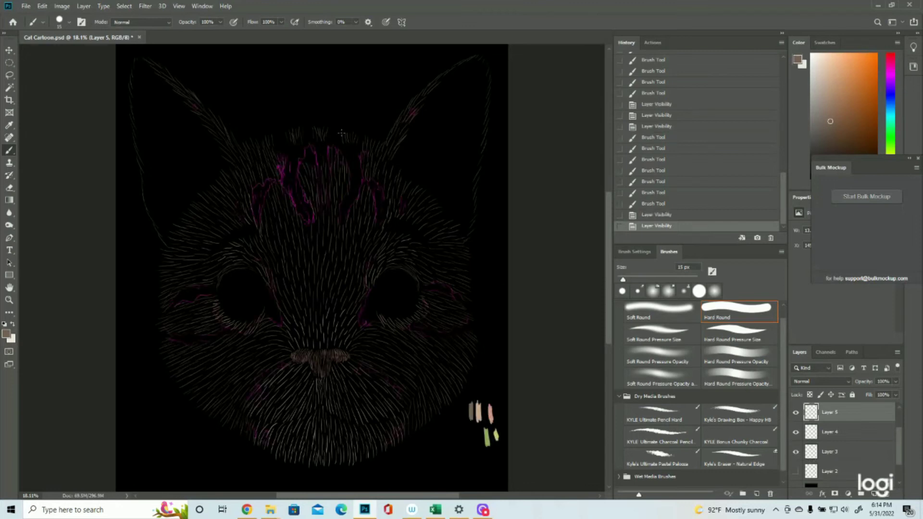
click(795, 453)
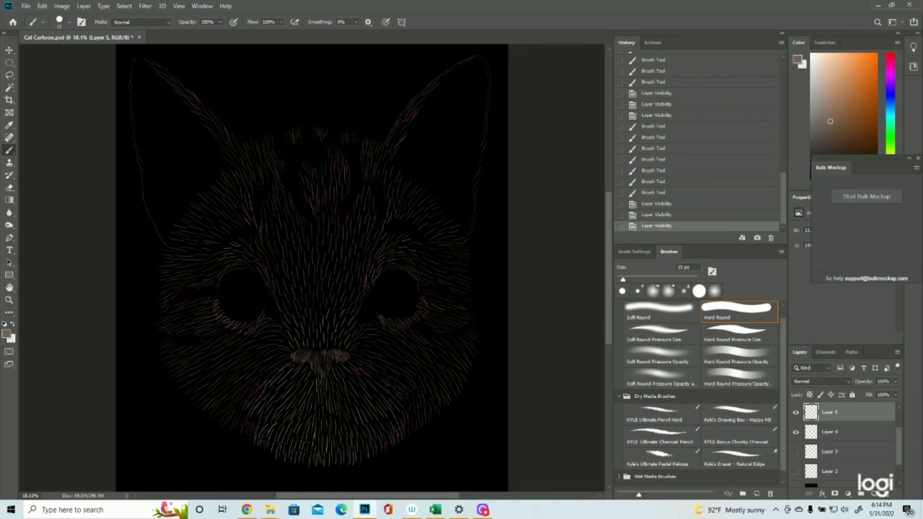
mouse_move(334, 136)
mouse_down()
mouse_move(279, 144)
mouse_move(289, 161)
mouse_up()
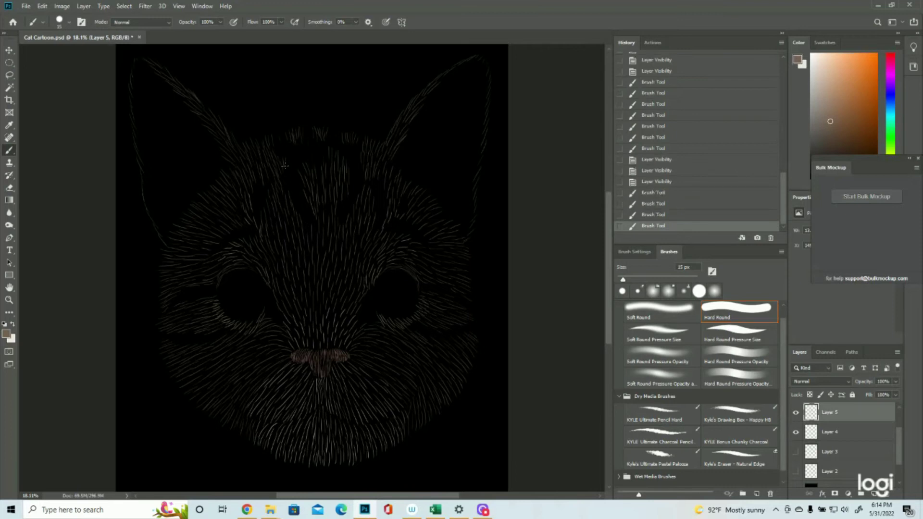
Review the whole cat face at a smaller zoom and save the document
click(11, 302)
drag(337, 276, 294, 279)
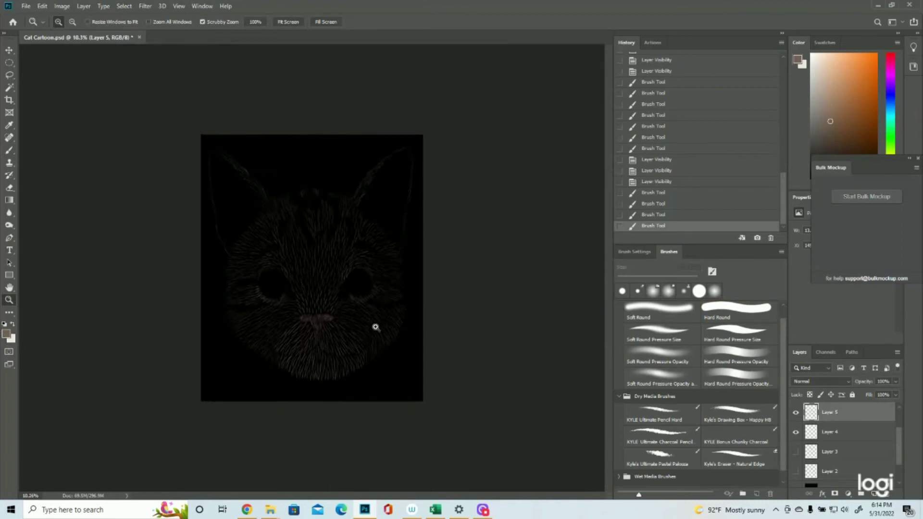
scroll(368, 336, up, 3)
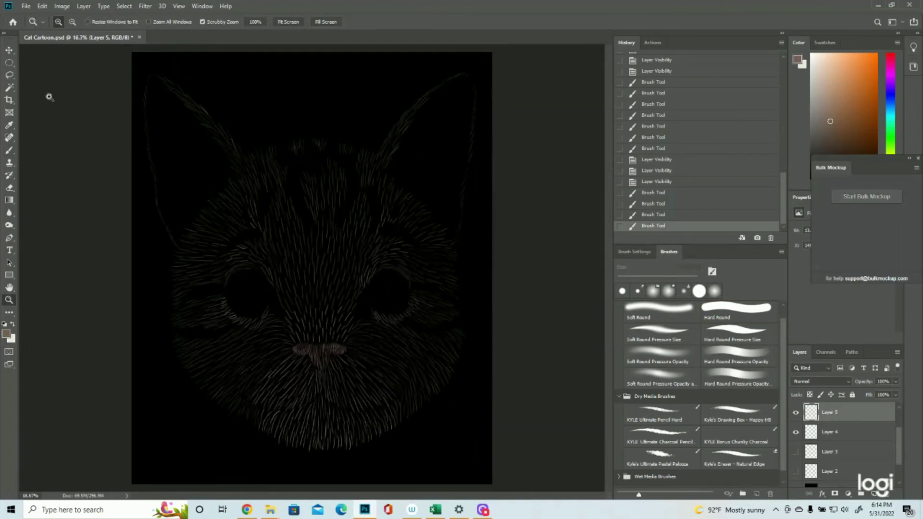
click(23, 5)
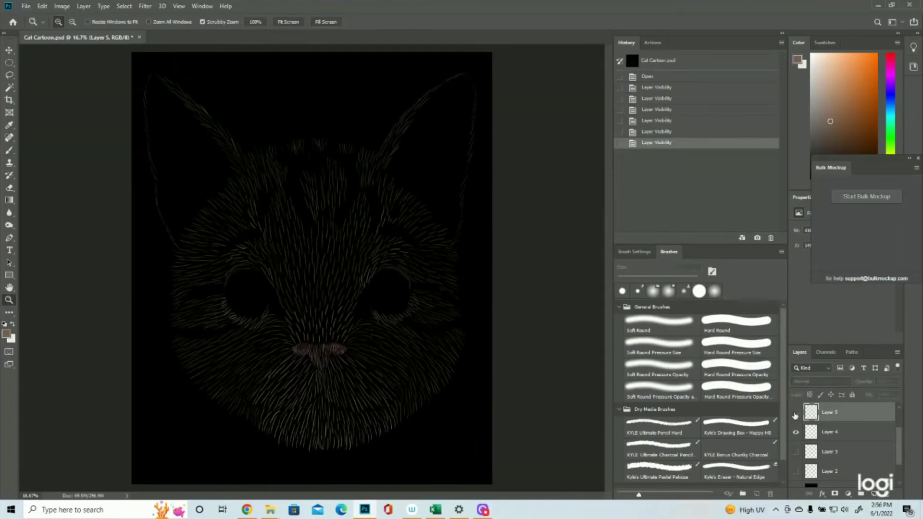
With Layer 5 visible, add a new layer above it and show Layer 2's sketch outline as a guide for the Brush tool
click(795, 414)
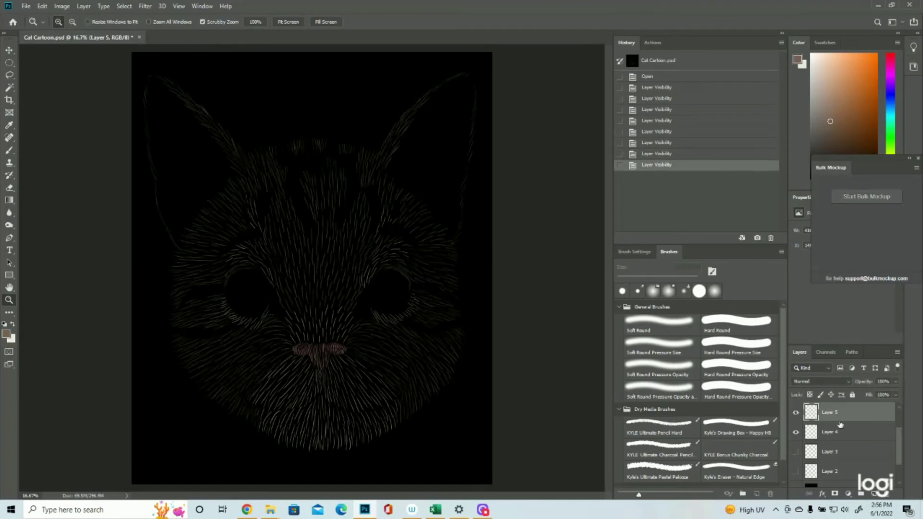
click(873, 494)
click(9, 150)
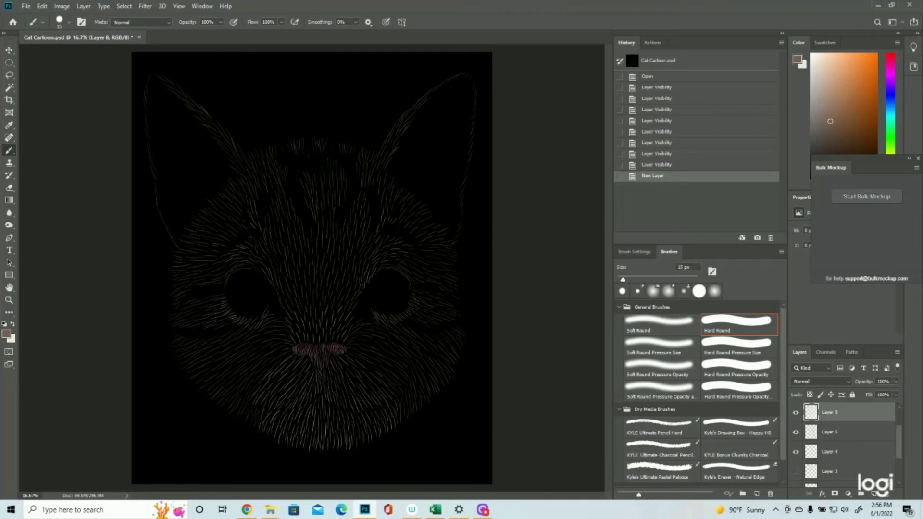
scroll(792, 473, down, 1)
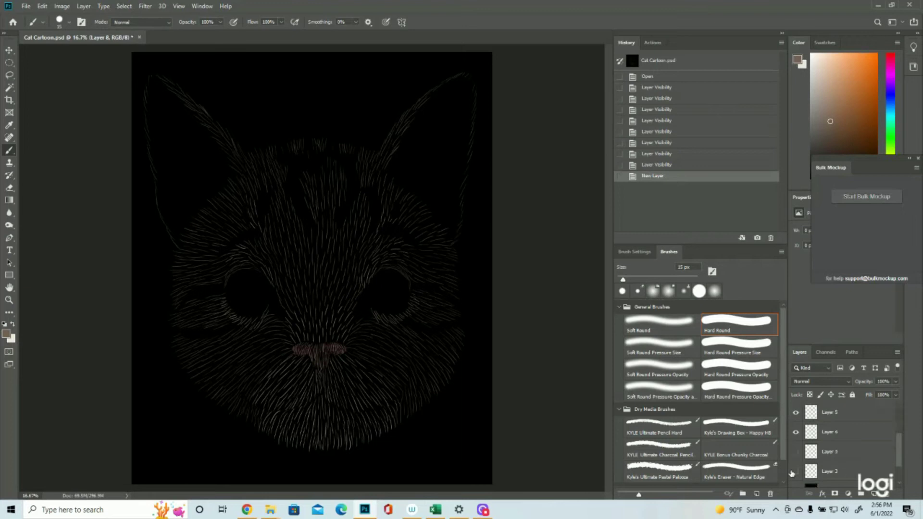
click(795, 471)
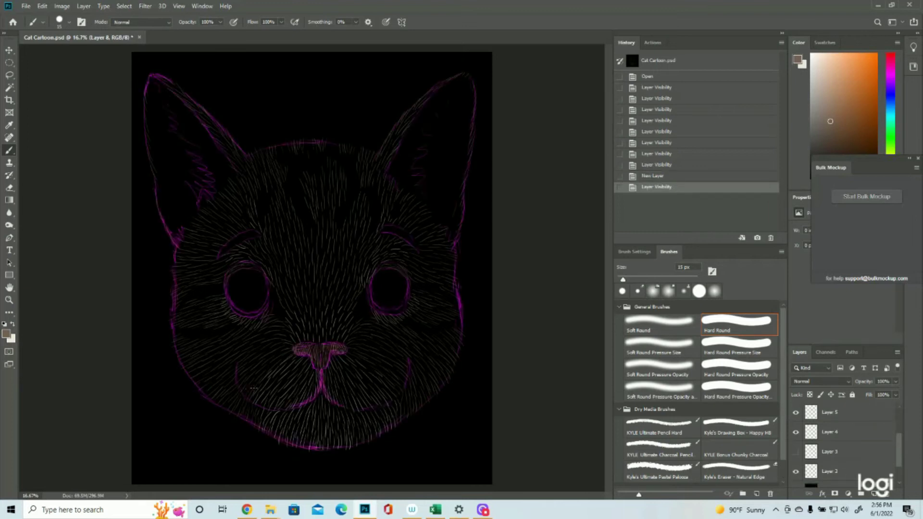
Paint short brown fur strokes on the new layer around the left-hand corner of the muzzle, following the sketched mouth line
click(252, 390)
click(251, 396)
click(263, 373)
click(255, 382)
click(250, 387)
click(246, 396)
click(250, 388)
click(256, 381)
click(243, 394)
click(243, 393)
click(243, 392)
click(240, 387)
click(241, 386)
click(243, 382)
click(244, 379)
click(242, 382)
click(237, 385)
click(258, 362)
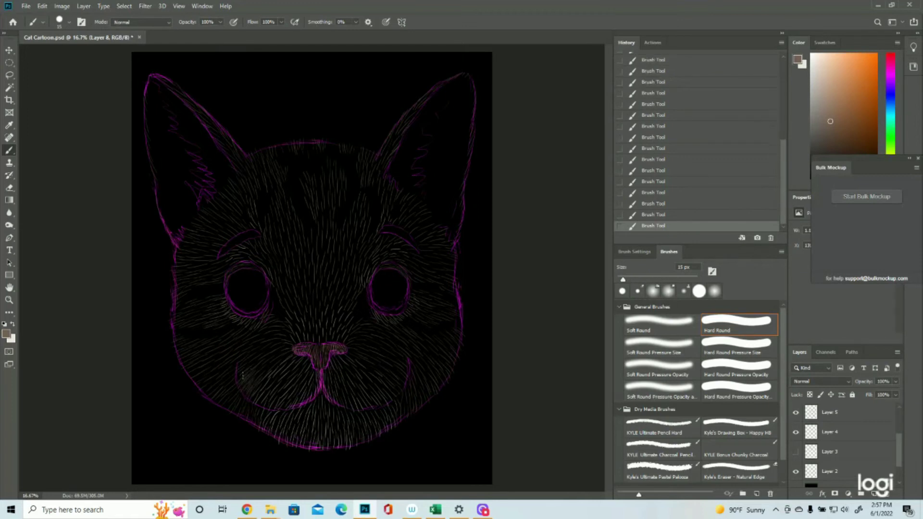
drag(237, 375, 249, 366)
mouse_move(237, 381)
mouse_down()
mouse_move(267, 337)
mouse_move(293, 352)
mouse_move(249, 380)
mouse_up()
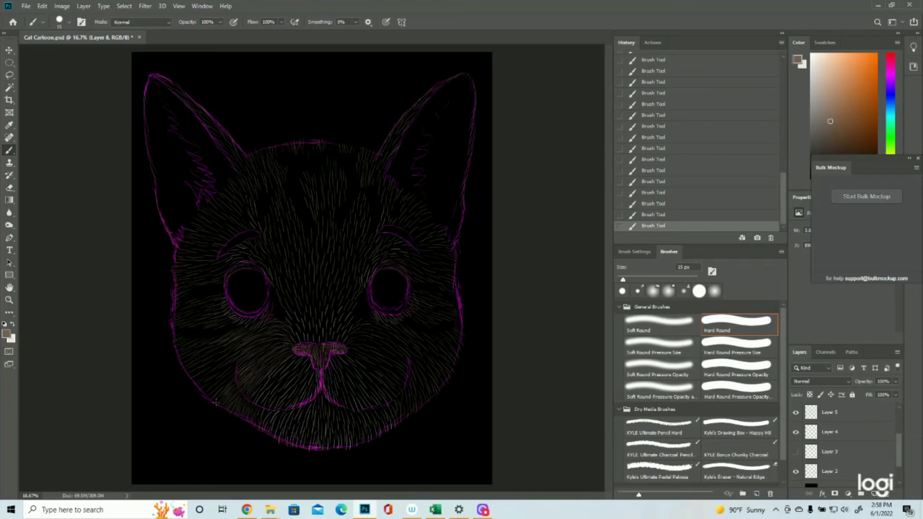
Thicken the brown fur along the outer edge of the left-hand cheek and at the right-hand face edge beside the eye
drag(223, 393, 213, 398)
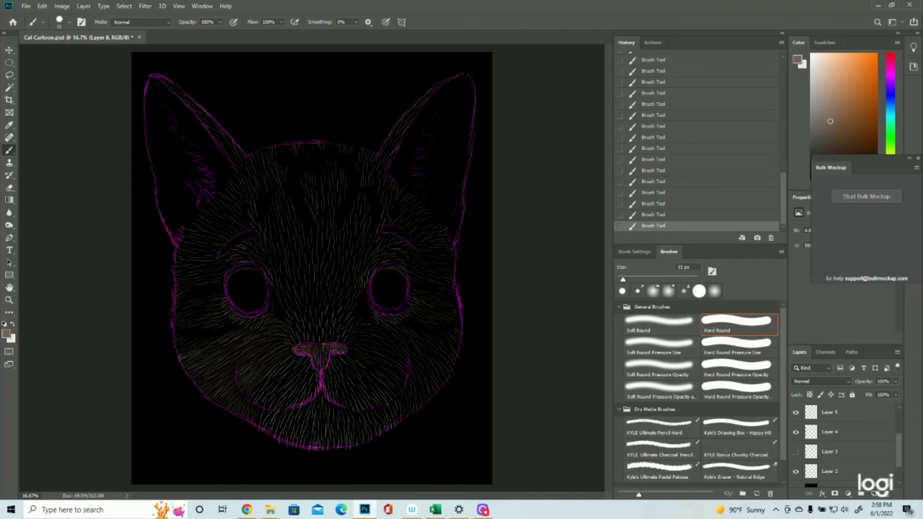
drag(206, 342, 172, 353)
drag(445, 265, 456, 264)
drag(441, 283, 459, 291)
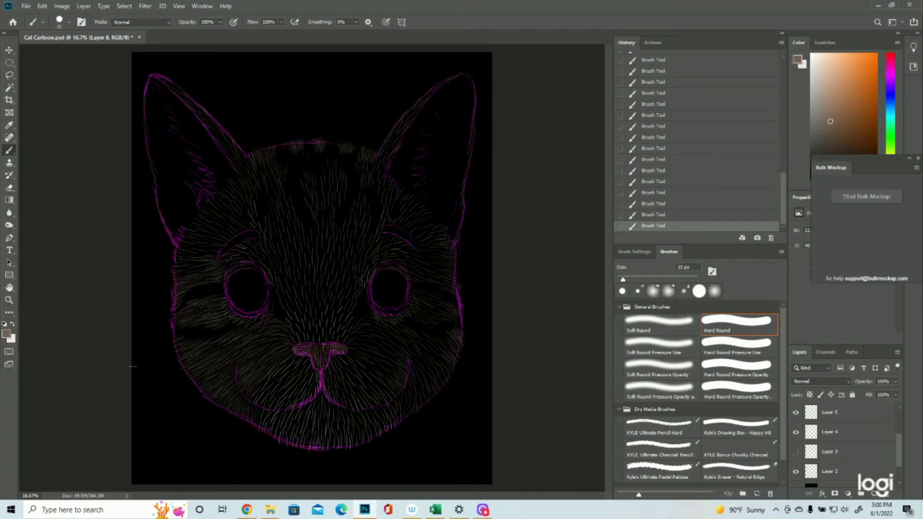
Check the fur without Layer 2, show it again, and fill in brown strokes between the left-hand eye and the face edge
click(796, 471)
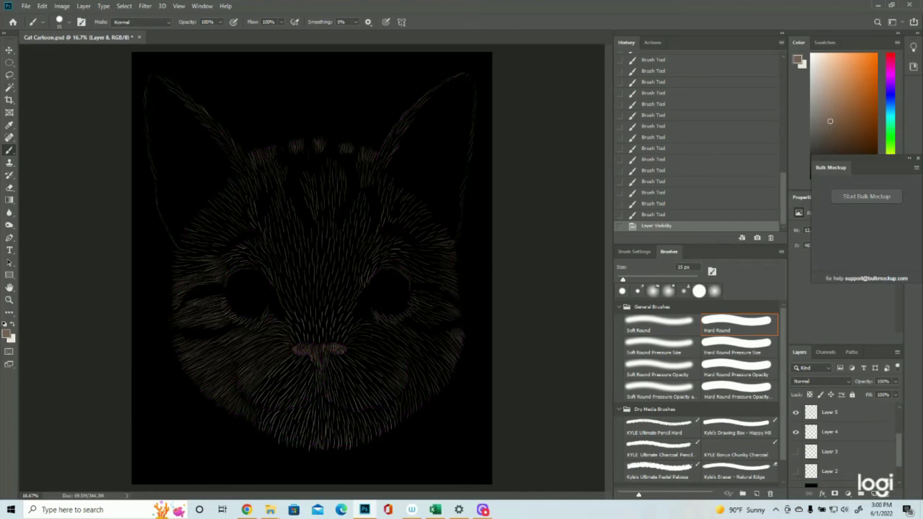
click(796, 472)
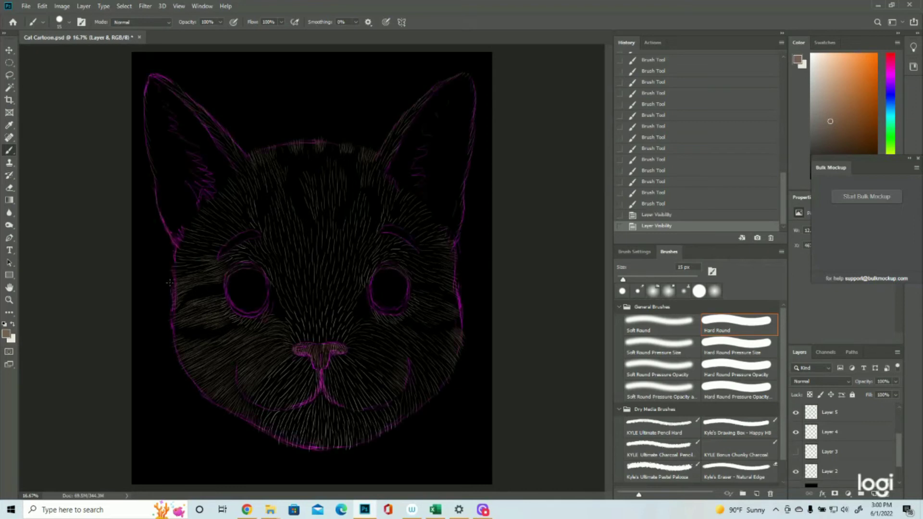
drag(209, 270, 198, 271)
drag(206, 272, 189, 271)
drag(193, 268, 177, 270)
mouse_move(185, 264)
mouse_down()
mouse_move(206, 259)
mouse_move(184, 268)
mouse_up()
drag(192, 270, 189, 266)
drag(198, 268, 188, 268)
drag(197, 268, 191, 270)
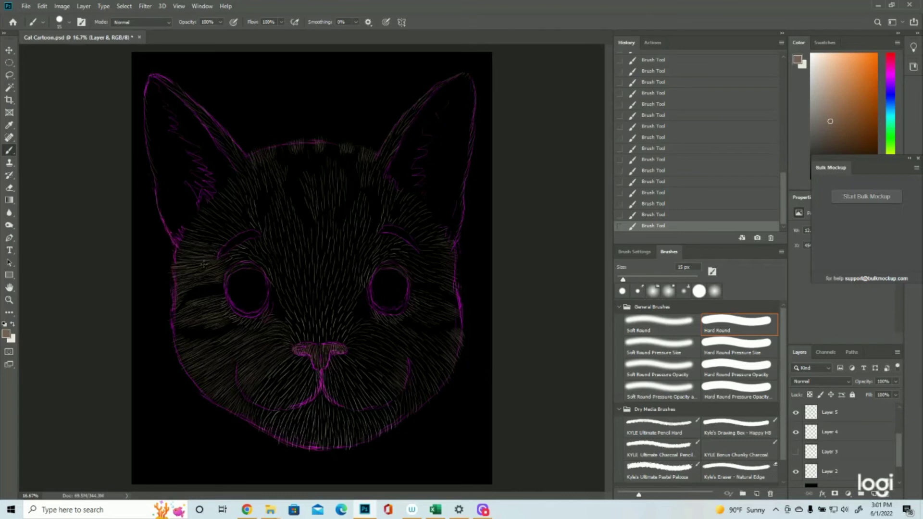
Show Layer 3 and paint brown strokes from the forehead down the face edge below the left-hand ear
click(795, 452)
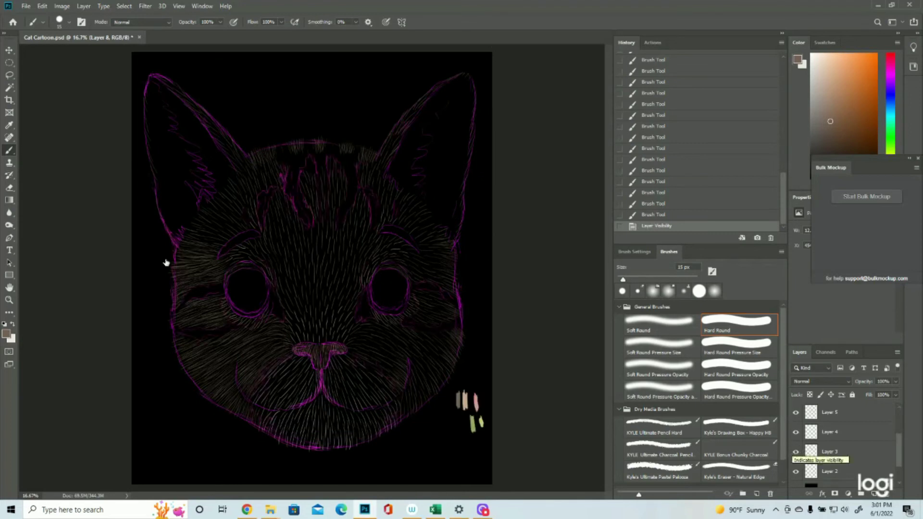
drag(263, 180, 253, 170)
drag(257, 176, 250, 167)
drag(253, 174, 248, 168)
drag(244, 164, 245, 167)
drag(242, 164, 243, 166)
drag(240, 163, 242, 170)
mouse_move(238, 168)
mouse_down()
mouse_move(239, 204)
mouse_move(232, 199)
mouse_up()
drag(222, 191, 225, 203)
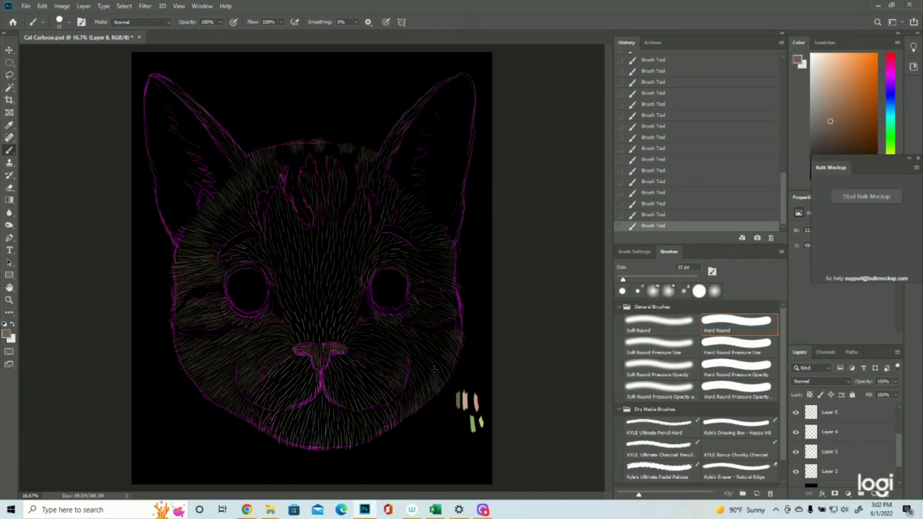
Paint dense brown strokes down the right-hand side of the nose bridge and through the central forehead stripes
drag(363, 263, 339, 315)
drag(351, 283, 365, 192)
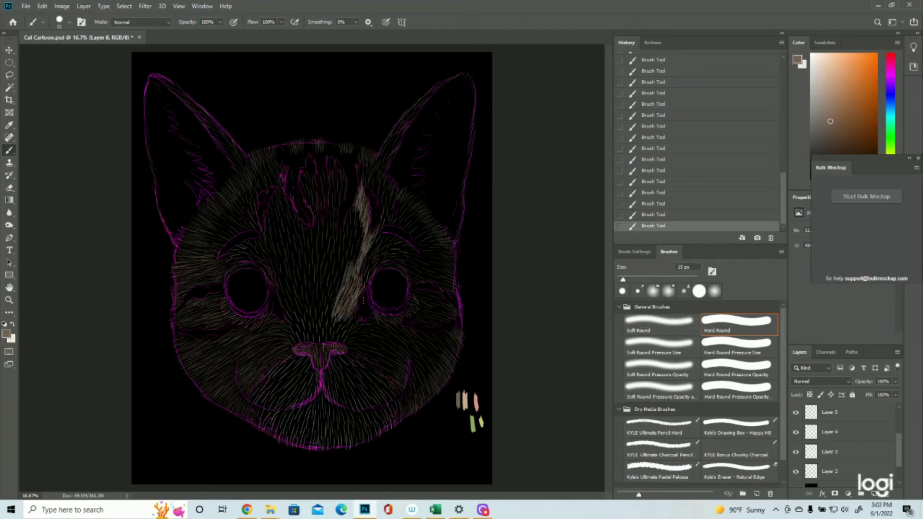
scroll(843, 443, up, 3)
click(795, 431)
click(795, 432)
mouse_move(344, 267)
mouse_down()
mouse_move(332, 161)
mouse_move(320, 253)
mouse_up()
mouse_move(307, 161)
mouse_down()
mouse_move(313, 250)
mouse_move(293, 315)
mouse_up()
Compare the fur with Layer 2 and add brown strokes down the left-hand side of the nose bridge and across the brow
scroll(844, 442, down, 3)
click(796, 438)
click(795, 438)
click(795, 438)
click(796, 438)
scroll(843, 442, up, 3)
click(795, 412)
click(795, 412)
drag(269, 211, 284, 274)
drag(281, 192, 310, 317)
mouse_move(331, 255)
mouse_down()
mouse_move(320, 317)
mouse_move(262, 190)
mouse_move(228, 228)
mouse_move(219, 206)
mouse_move(202, 250)
mouse_up()
Check against Layer 2 again and paint brown strokes beside the forehead stripe below the right-hand ear
scroll(844, 443, down, 3)
click(796, 437)
click(795, 437)
click(796, 438)
click(796, 438)
mouse_move(366, 163)
mouse_down()
mouse_move(404, 216)
mouse_move(428, 220)
mouse_move(406, 230)
mouse_move(449, 281)
mouse_move(400, 237)
mouse_up()
Toggle a layer to compare, and paint brown strokes around both eyes and between the stripes of the right-hand cheek
scroll(844, 442, up, 3)
click(795, 471)
click(796, 471)
click(795, 471)
drag(412, 294, 443, 297)
mouse_move(407, 323)
mouse_down()
mouse_move(452, 303)
mouse_move(452, 317)
mouse_up()
drag(399, 270, 377, 271)
drag(260, 265, 229, 275)
drag(401, 327, 456, 354)
Hide Layer 3, check against Layer 2, and fill the right-hand cheek with brown strokes down to the muzzle edge
scroll(806, 449, down, 3)
click(796, 418)
click(796, 437)
click(796, 438)
drag(403, 338, 438, 380)
drag(428, 358, 411, 404)
mouse_move(377, 327)
mouse_down()
mouse_move(417, 365)
mouse_move(398, 417)
mouse_up()
mouse_move(377, 332)
mouse_down()
mouse_move(347, 344)
mouse_move(369, 322)
mouse_up()
Hide Layer 2 and paint brown strokes along the upper edges of the muzzle on both sides of the nose
click(796, 437)
mouse_move(347, 348)
mouse_down()
mouse_move(401, 382)
mouse_move(405, 365)
mouse_move(387, 334)
mouse_up()
drag(395, 359, 408, 374)
drag(287, 356, 258, 382)
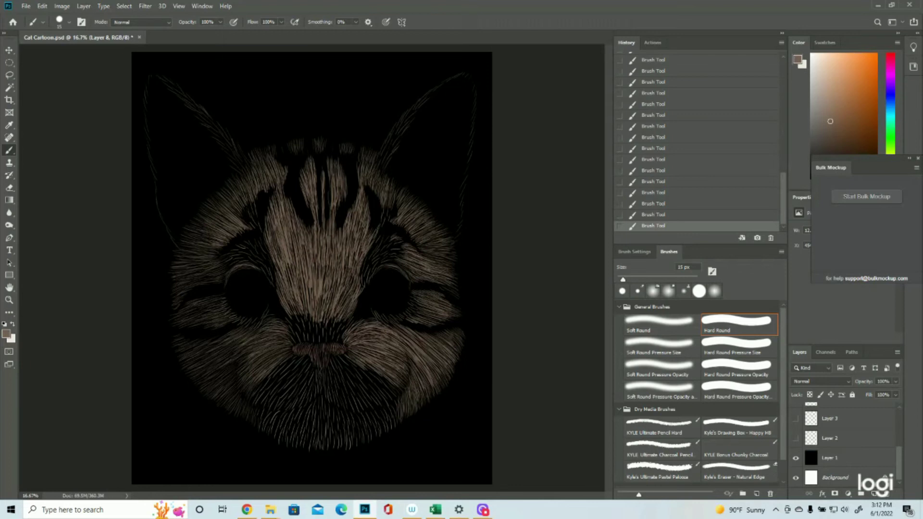
Step back through the history to undo the last several brush strokes and repaint brown fur beside the left-hand muzzle edge
click(662, 203)
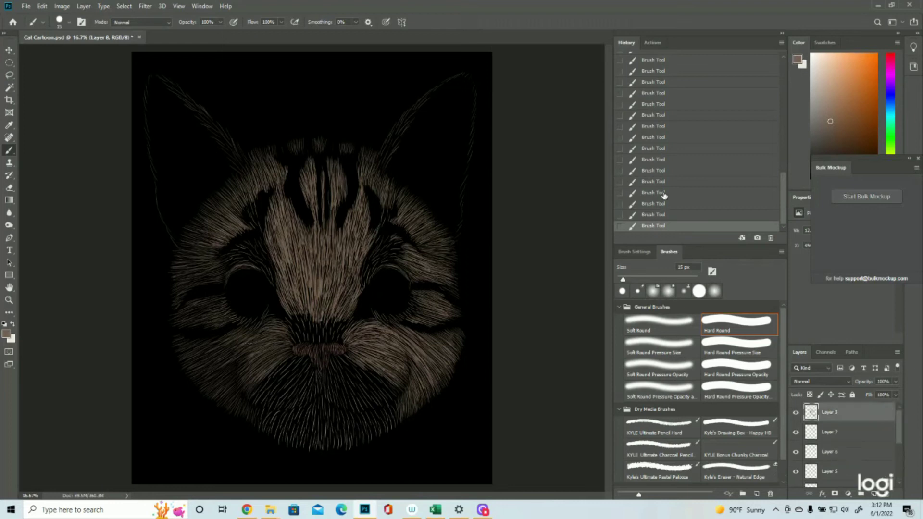
click(666, 170)
click(671, 138)
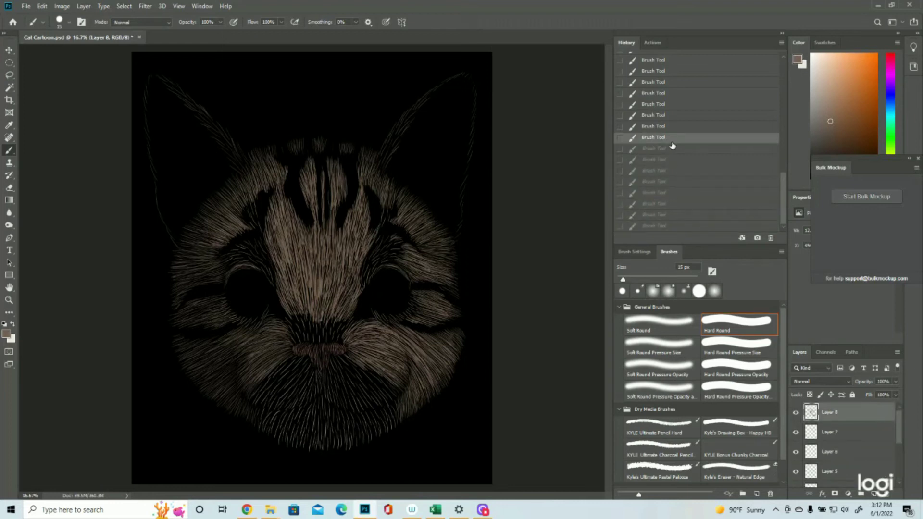
drag(252, 359, 239, 368)
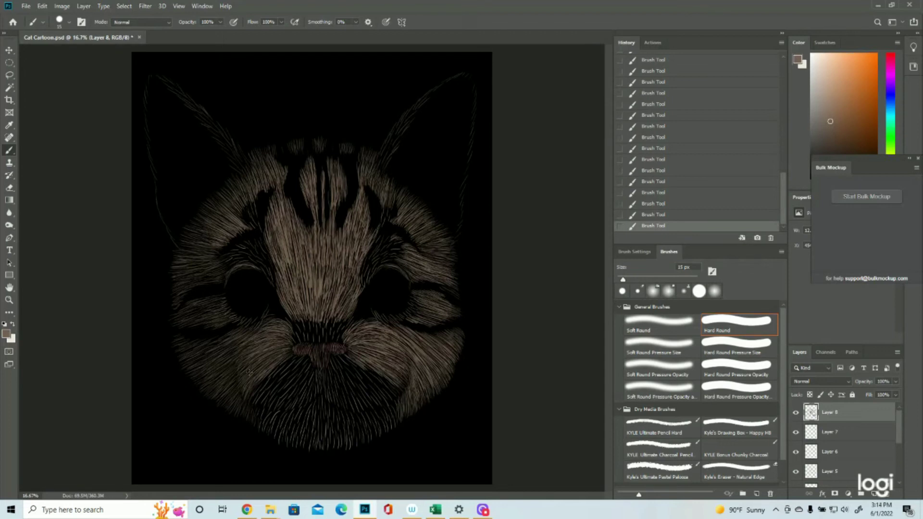
Add a new layer above Layer 8 and compare the painted fur with Layer 2's outline
click(875, 494)
scroll(860, 452, down, 5)
click(795, 439)
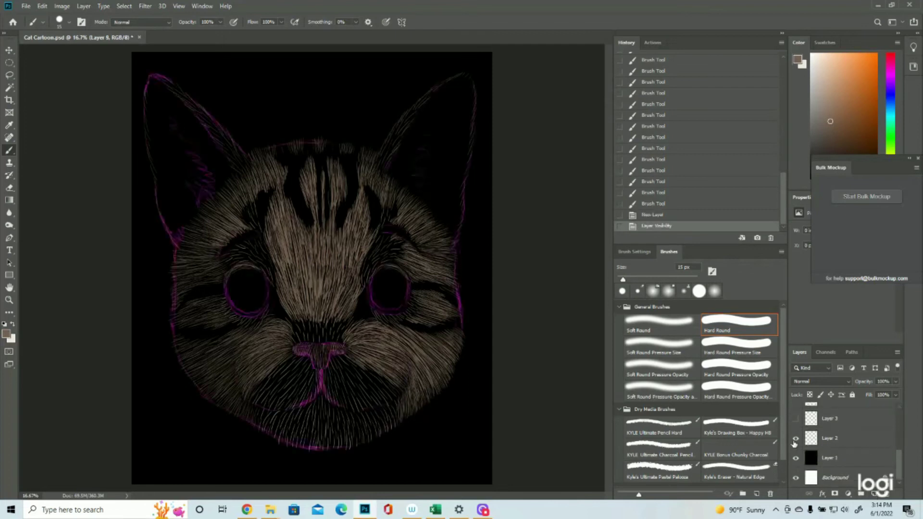
click(796, 439)
Show Layer 3, sample its beige swatch as the foreground color, and return to the Brush tool
click(796, 419)
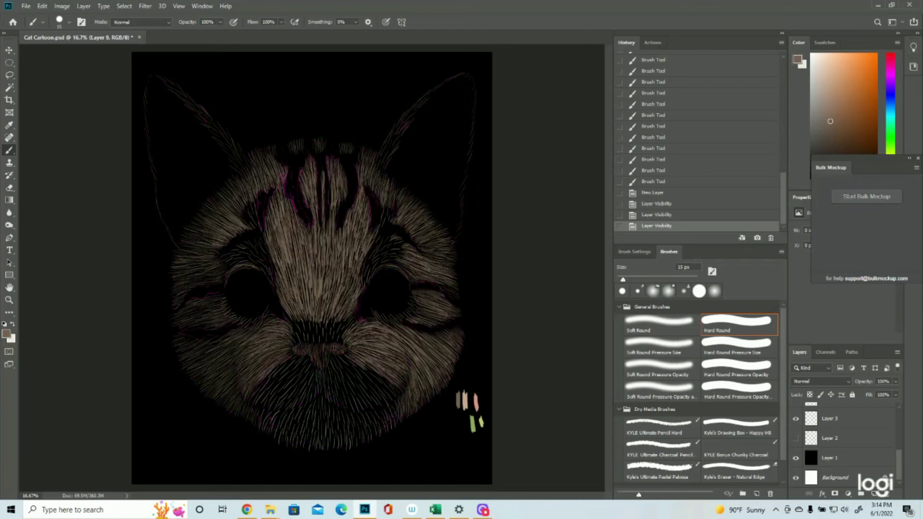
key(i)
click(6, 334)
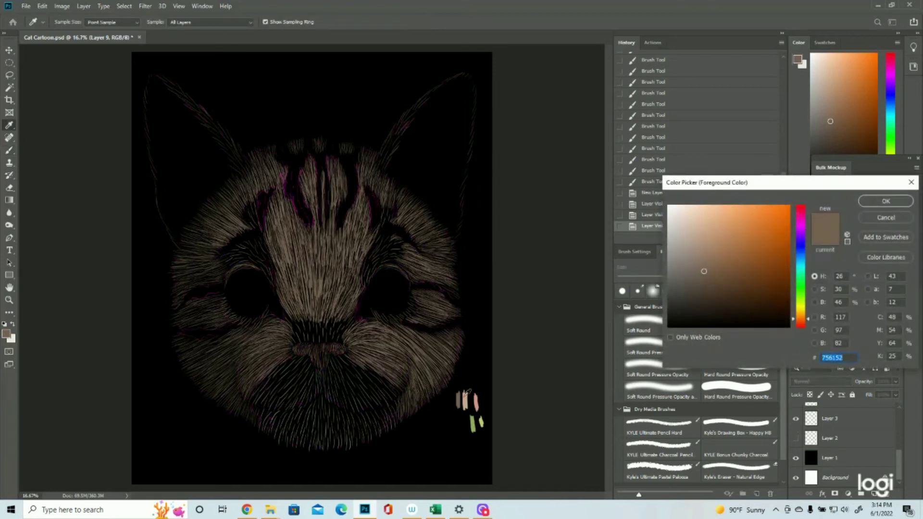
click(465, 395)
click(886, 201)
key(b)
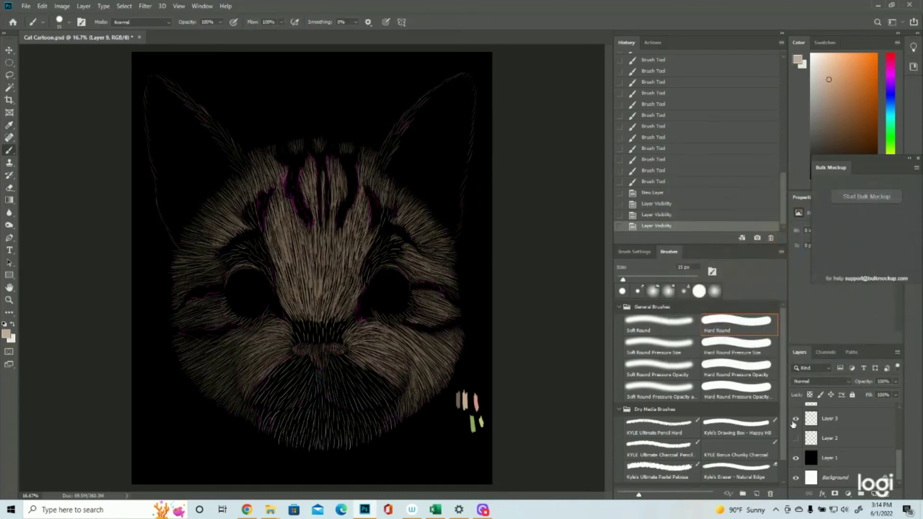
Hide Layer 3 and paint short beige fur strokes on Layer 9 directly above the nose
click(794, 419)
scroll(793, 432, up, 3)
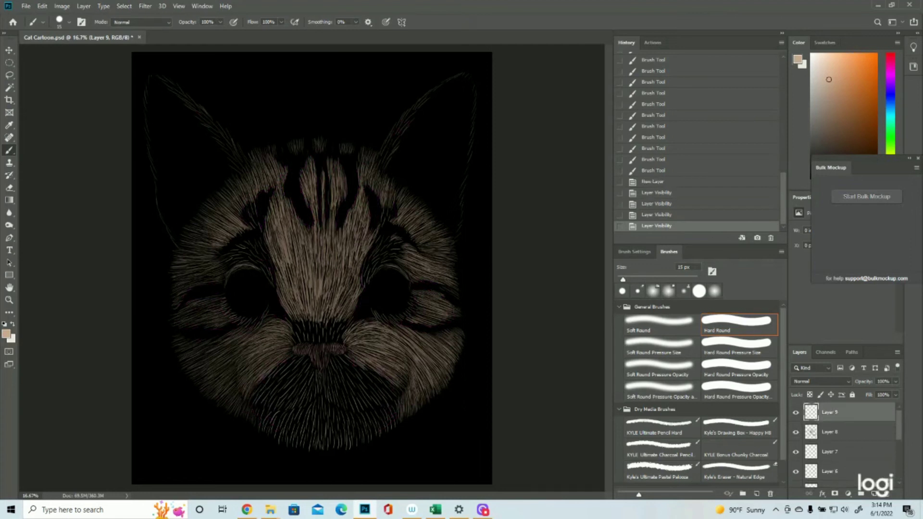
drag(322, 316, 324, 333)
mouse_move(322, 325)
mouse_down()
mouse_move(325, 344)
mouse_move(323, 337)
mouse_up()
drag(322, 319, 322, 339)
mouse_move(321, 322)
mouse_down()
mouse_move(321, 350)
mouse_move(324, 336)
mouse_up()
drag(321, 321, 324, 337)
drag(323, 322, 330, 340)
mouse_move(327, 323)
mouse_down()
mouse_move(327, 345)
mouse_move(335, 341)
mouse_up()
drag(344, 334, 340, 341)
mouse_move(344, 335)
mouse_down()
mouse_move(337, 342)
mouse_move(350, 348)
mouse_move(355, 316)
mouse_move(339, 321)
mouse_up()
mouse_move(331, 337)
mouse_down()
mouse_move(335, 317)
mouse_move(318, 318)
mouse_move(316, 329)
mouse_move(309, 316)
mouse_move(292, 340)
mouse_move(290, 319)
mouse_move(304, 318)
mouse_up()
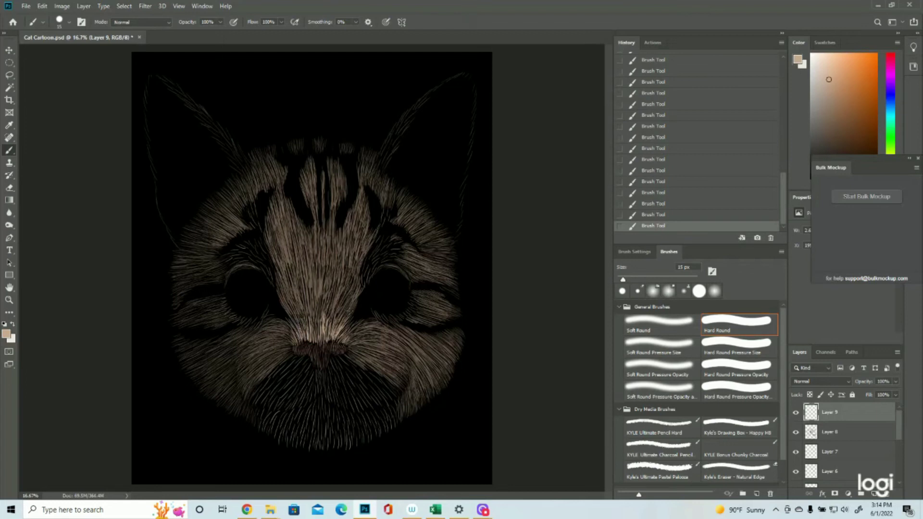
Thicken the beige fur above the nose and extend it up the lower bridge between the eyes
drag(318, 335, 314, 320)
drag(311, 343, 310, 331)
mouse_move(313, 346)
mouse_down()
mouse_move(342, 325)
mouse_move(348, 304)
mouse_up()
drag(339, 324, 345, 300)
mouse_move(335, 320)
mouse_down()
mouse_move(341, 299)
mouse_move(331, 301)
mouse_up()
drag(327, 318, 322, 300)
mouse_move(321, 319)
mouse_down()
mouse_move(319, 304)
mouse_move(312, 324)
mouse_move(294, 309)
mouse_move(300, 315)
mouse_up()
drag(301, 328, 297, 320)
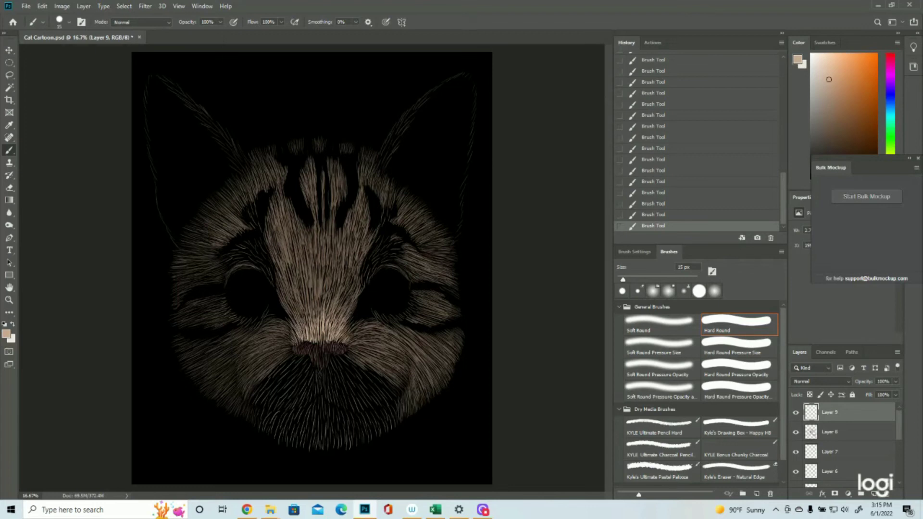
mouse_move(336, 313)
mouse_down()
mouse_move(342, 297)
mouse_move(341, 311)
mouse_move(289, 304)
mouse_up()
drag(352, 314, 346, 302)
drag(309, 318, 305, 306)
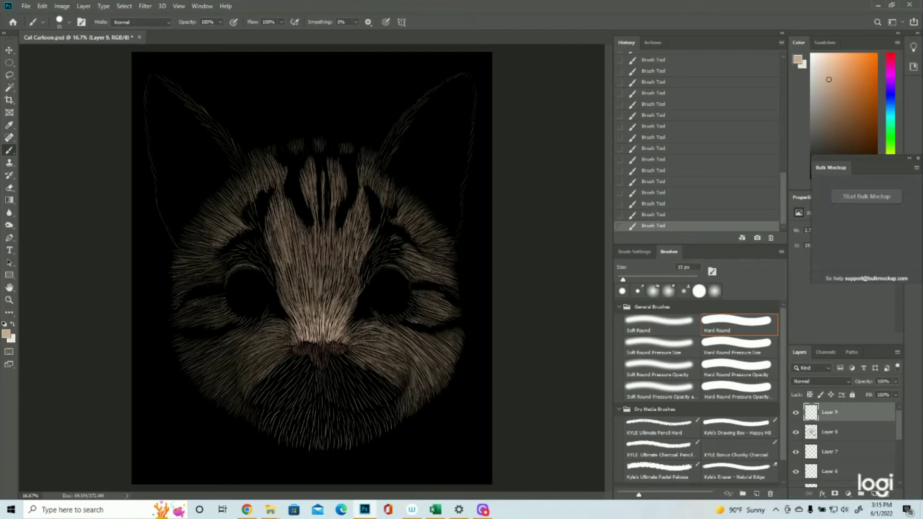
Paint beige fur outward from both sides of the nose across the upper muzzle and save the file
drag(291, 345, 284, 339)
drag(297, 339, 282, 327)
drag(295, 336, 283, 323)
drag(282, 342, 267, 347)
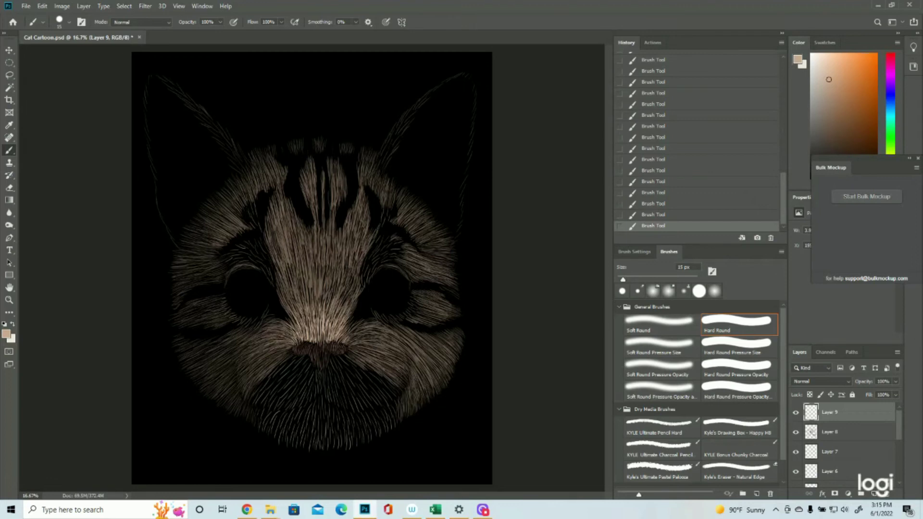
drag(292, 349, 277, 361)
mouse_move(346, 354)
mouse_down()
mouse_move(357, 363)
mouse_move(357, 344)
mouse_up()
mouse_move(350, 329)
mouse_down()
mouse_move(370, 329)
mouse_move(367, 356)
mouse_move(358, 347)
mouse_up()
mouse_move(349, 365)
mouse_down()
mouse_move(384, 345)
mouse_move(383, 333)
mouse_up()
drag(361, 333, 379, 327)
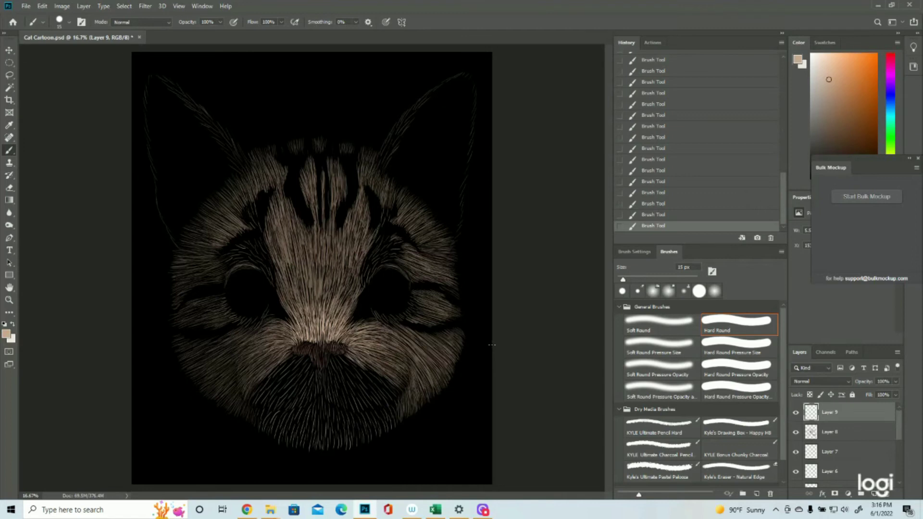
click(25, 6)
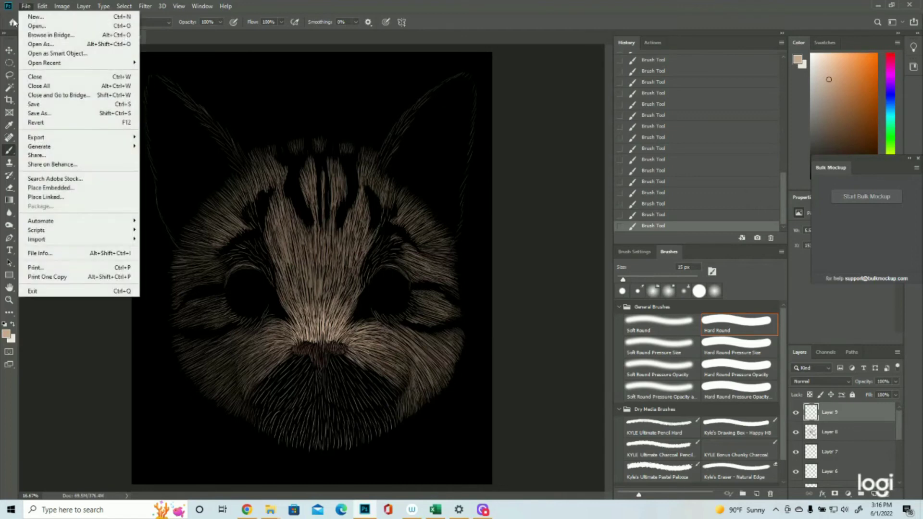
click(33, 104)
Show Layer 2's outline and paint beige strokes along the lower rim of the right-hand eye
scroll(858, 474, down, 3)
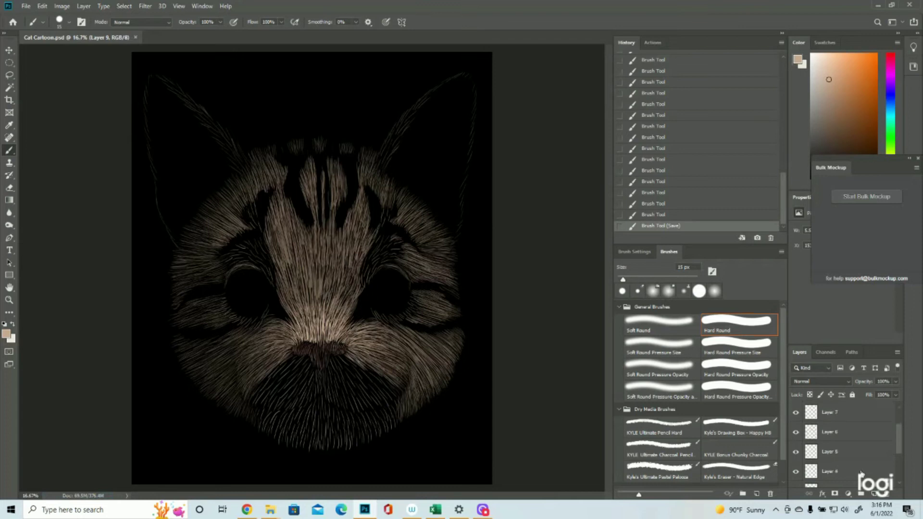
click(796, 472)
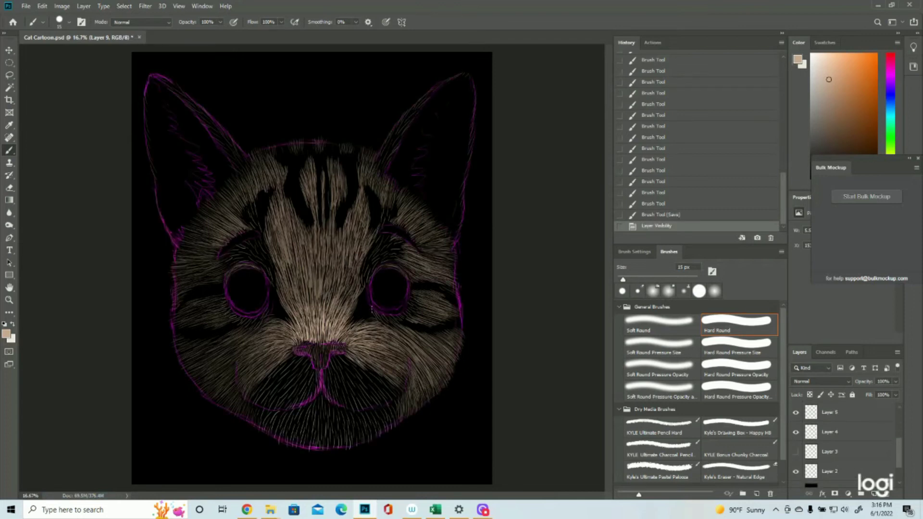
drag(378, 320, 371, 312)
drag(379, 321, 375, 314)
drag(378, 320, 374, 312)
drag(384, 324, 376, 314)
drag(386, 326, 377, 313)
drag(388, 326, 382, 315)
mouse_move(392, 328)
mouse_down()
mouse_move(384, 316)
mouse_move(408, 307)
mouse_move(407, 294)
mouse_move(407, 305)
mouse_up()
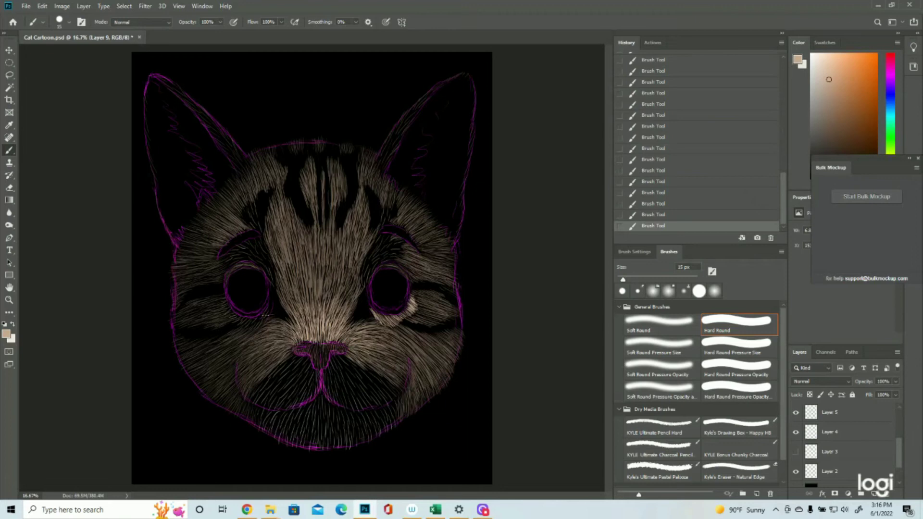
Paint matching beige strokes along the lower rim of the left-hand eye
mouse_move(267, 308)
mouse_down()
mouse_move(250, 328)
mouse_move(239, 326)
mouse_up()
drag(247, 320, 237, 321)
mouse_move(243, 312)
mouse_down()
mouse_move(228, 321)
mouse_move(221, 304)
mouse_move(225, 313)
mouse_up()
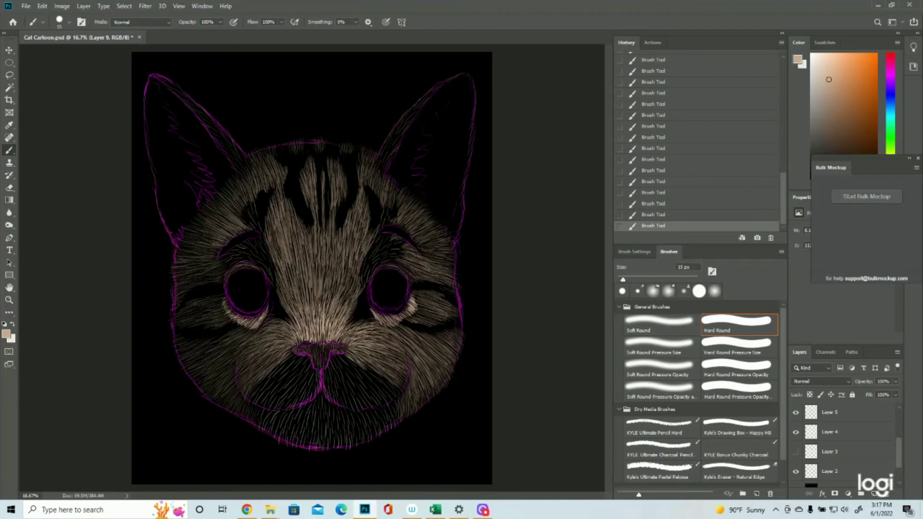
Paint beige fur over the inner corners and brows of both eyes and between the brow stripes, and hide Layer 2
mouse_move(375, 261)
mouse_down()
mouse_move(361, 291)
mouse_move(356, 277)
mouse_move(367, 287)
mouse_move(367, 279)
mouse_up()
drag(404, 239, 366, 277)
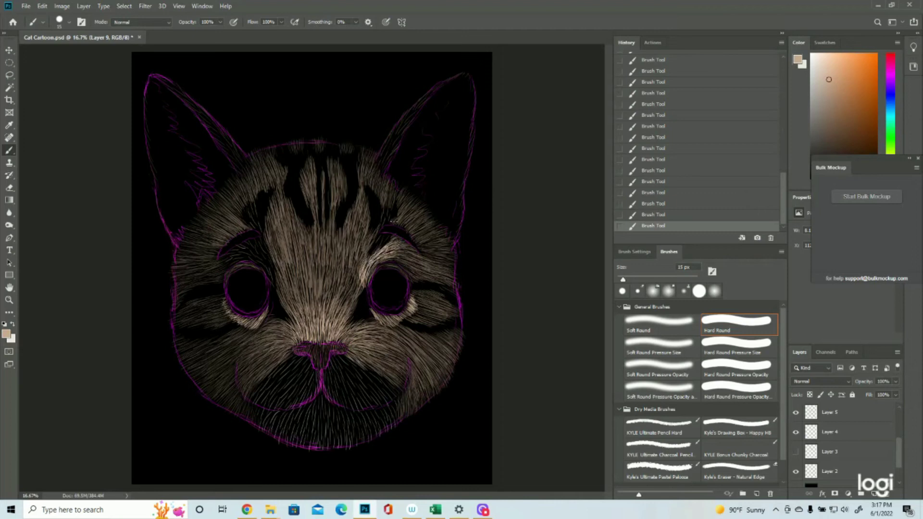
drag(390, 207, 369, 259)
drag(277, 258, 262, 286)
mouse_move(270, 230)
mouse_down()
mouse_move(245, 276)
mouse_move(219, 265)
mouse_up()
drag(255, 197, 248, 233)
drag(252, 198, 243, 234)
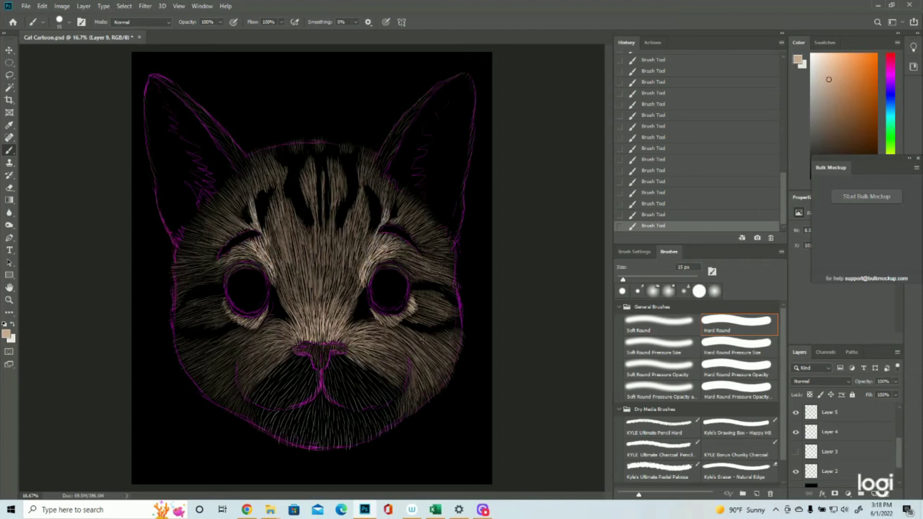
click(795, 472)
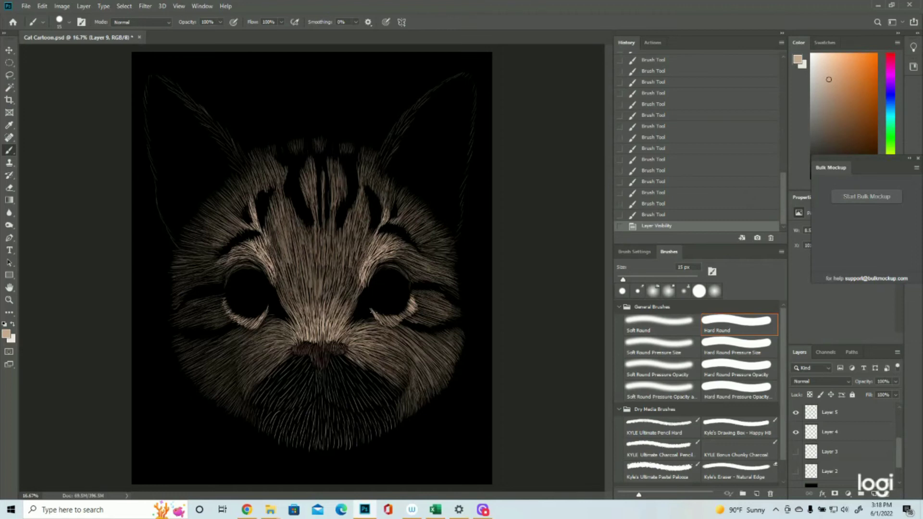
Thicken the beige fur above and along the inner corner of the right-hand eye
drag(360, 261, 366, 249)
drag(362, 258, 372, 243)
drag(367, 252, 373, 248)
drag(369, 257, 377, 245)
drag(372, 253, 381, 243)
drag(377, 251, 386, 241)
mouse_move(380, 250)
mouse_down()
mouse_move(391, 241)
mouse_move(360, 236)
mouse_up()
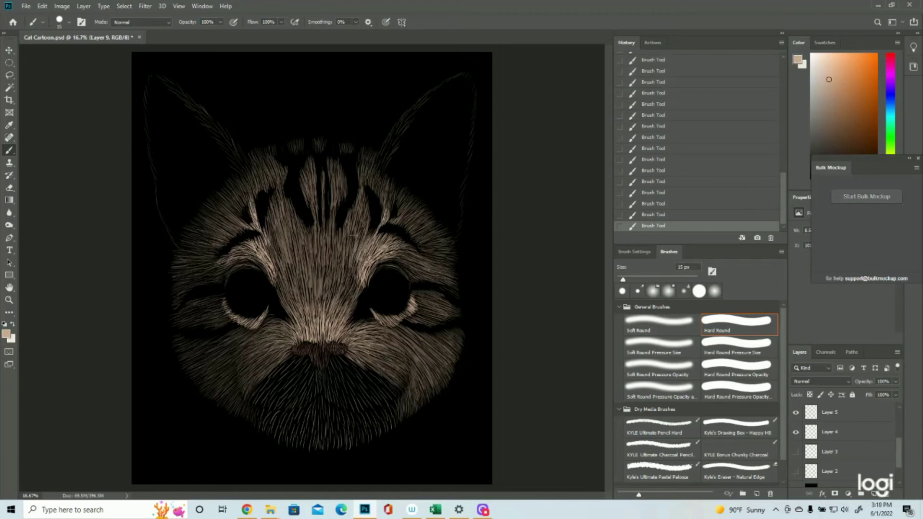
drag(352, 274, 357, 258)
Add beige strokes between the right-hand brow stripes and along the upper rim of the right-hand eye
drag(391, 204, 389, 191)
drag(400, 225, 405, 197)
drag(400, 250, 412, 256)
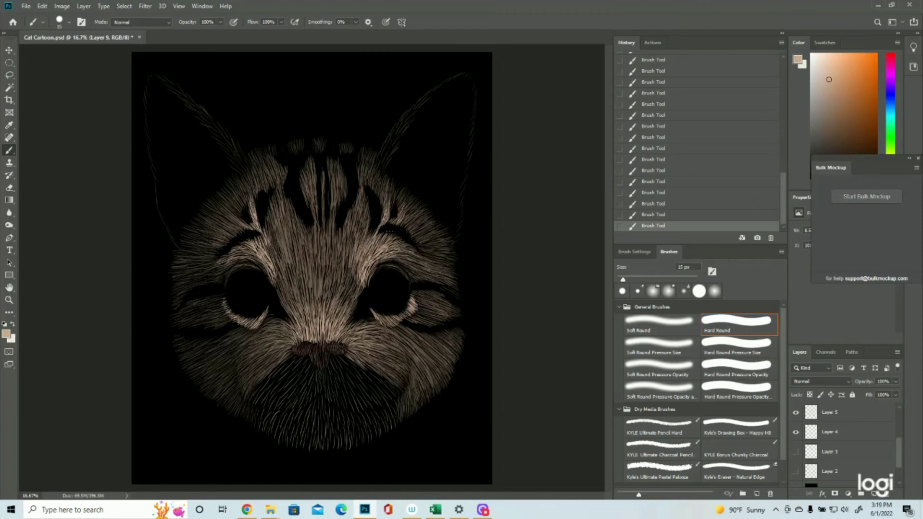
drag(389, 263, 403, 267)
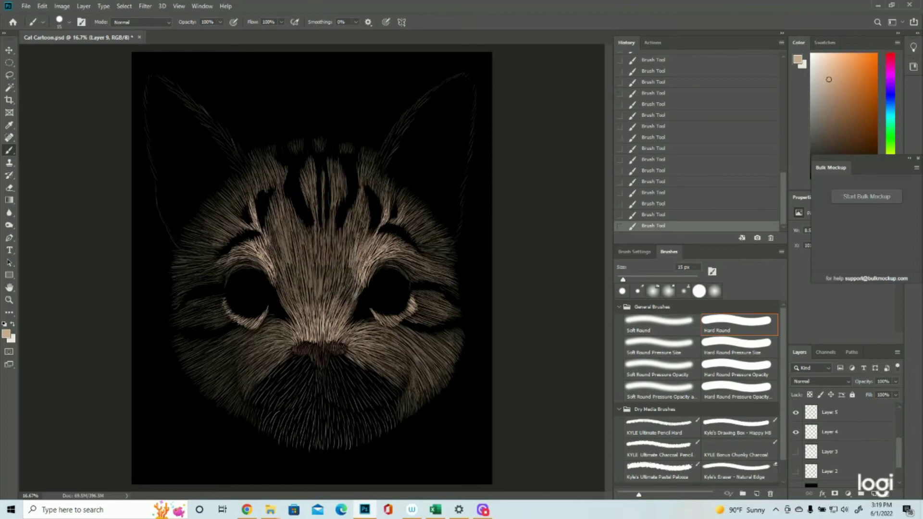
drag(357, 248, 363, 229)
Build up beige fur beside the inner corner of the left-hand eye and between the left-hand brow stripes
mouse_move(275, 246)
mouse_down()
mouse_move(269, 265)
mouse_move(268, 230)
mouse_move(277, 243)
mouse_up()
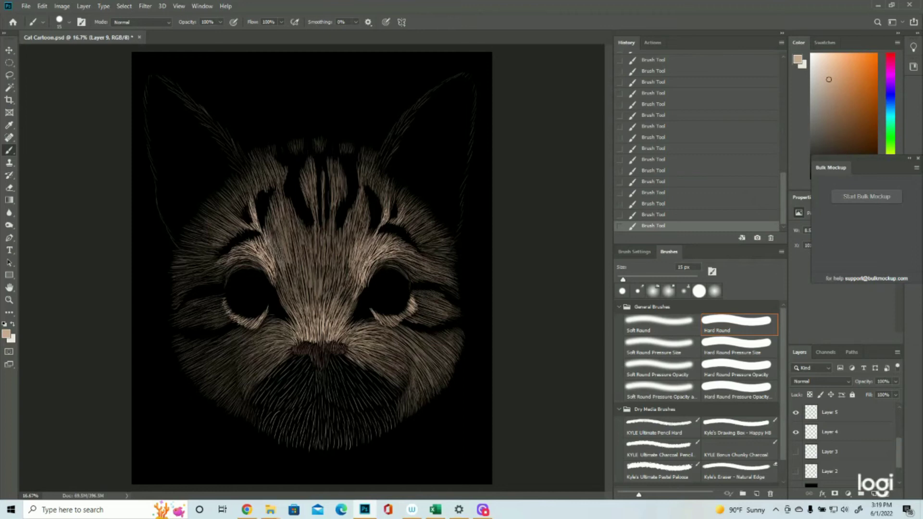
mouse_move(281, 285)
mouse_down()
mouse_move(275, 254)
mouse_move(278, 269)
mouse_up()
drag(286, 289, 275, 265)
drag(282, 300, 277, 244)
drag(286, 266, 271, 229)
drag(290, 262, 285, 248)
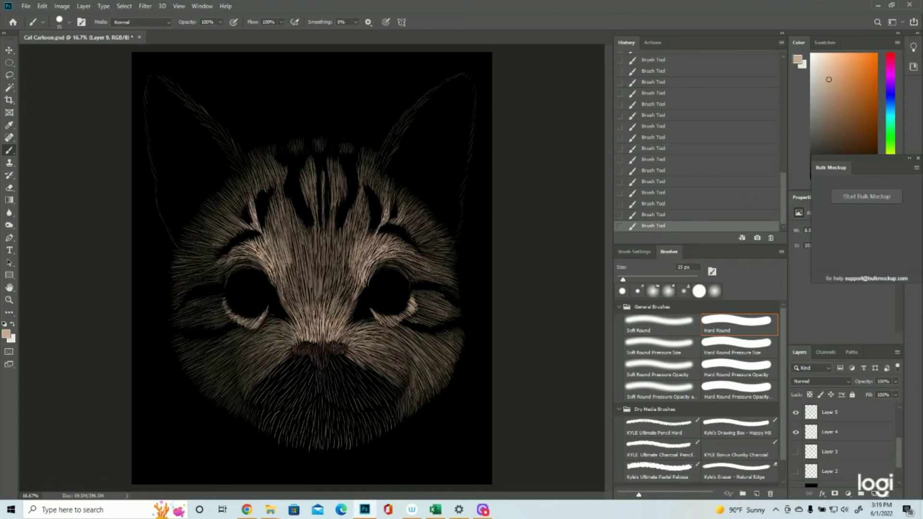
drag(294, 285, 285, 262)
drag(256, 206, 251, 195)
Paint beige fur from the outer corners of both eyes onto the cheeks between the dark stripes
drag(415, 298, 413, 292)
drag(417, 307, 421, 319)
mouse_move(404, 314)
mouse_down()
mouse_move(414, 325)
mouse_move(432, 307)
mouse_up()
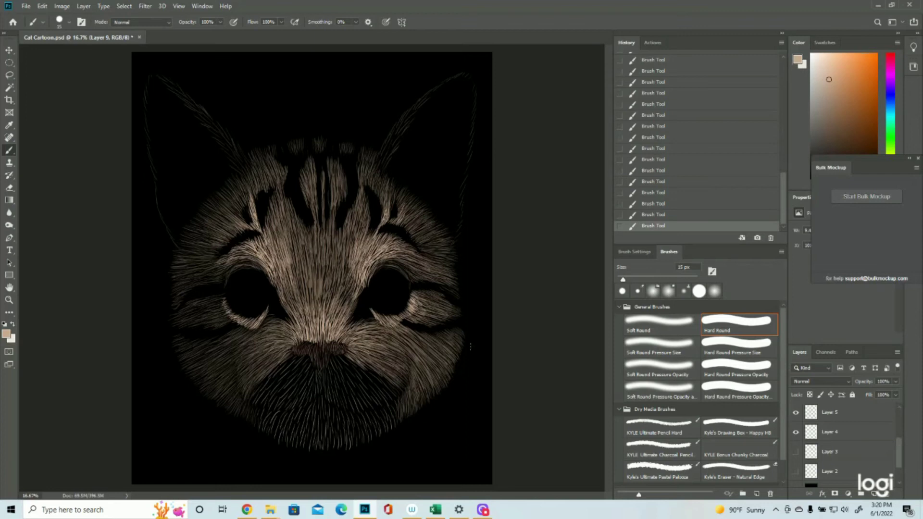
click(9, 300)
drag(159, 270, 152, 270)
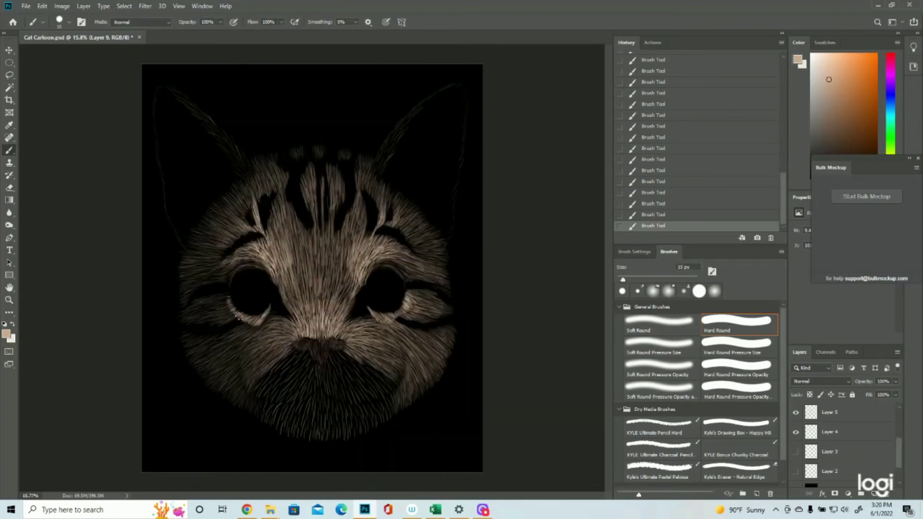
mouse_move(236, 316)
mouse_down()
mouse_move(232, 293)
mouse_move(221, 296)
mouse_move(235, 306)
mouse_move(222, 300)
mouse_move(206, 314)
mouse_up()
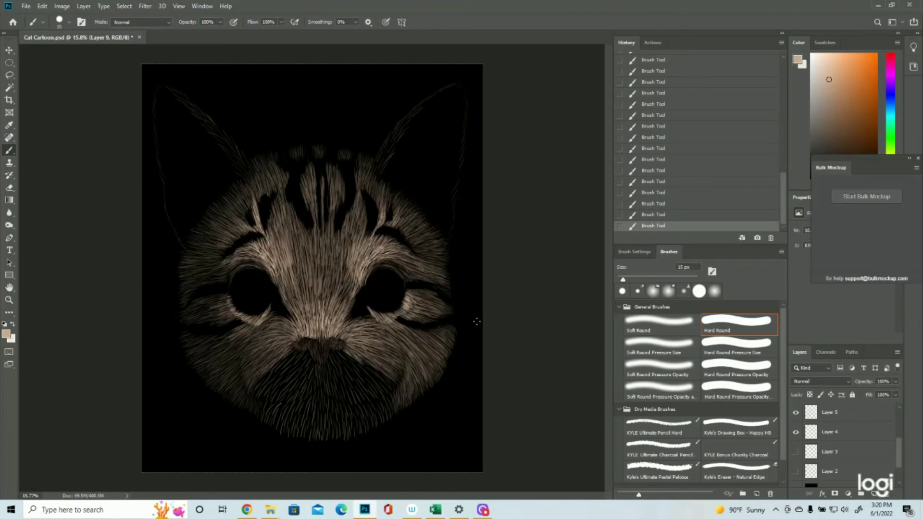
Add a new layer above Layer 9, set the foreground color to off-white #ede7dd, and return to the Brush tool
click(9, 300)
drag(407, 275, 385, 275)
click(332, 222)
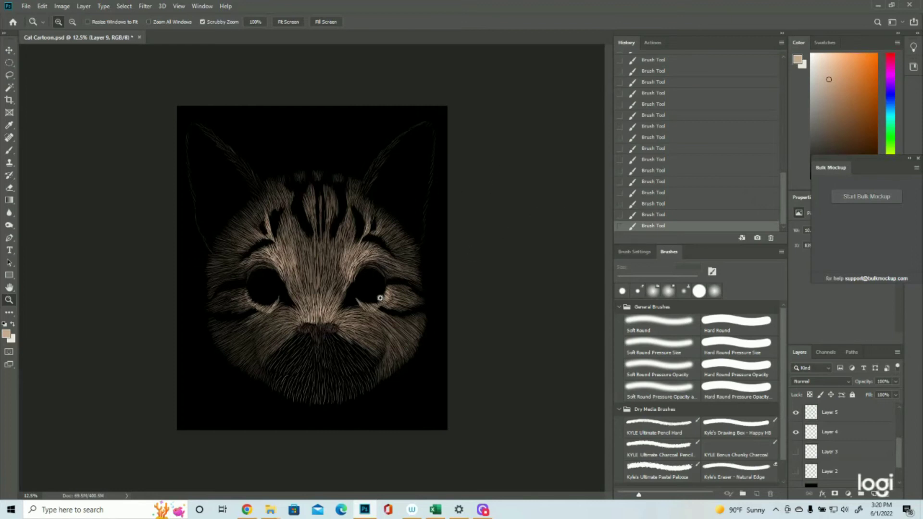
scroll(851, 440, up, 2)
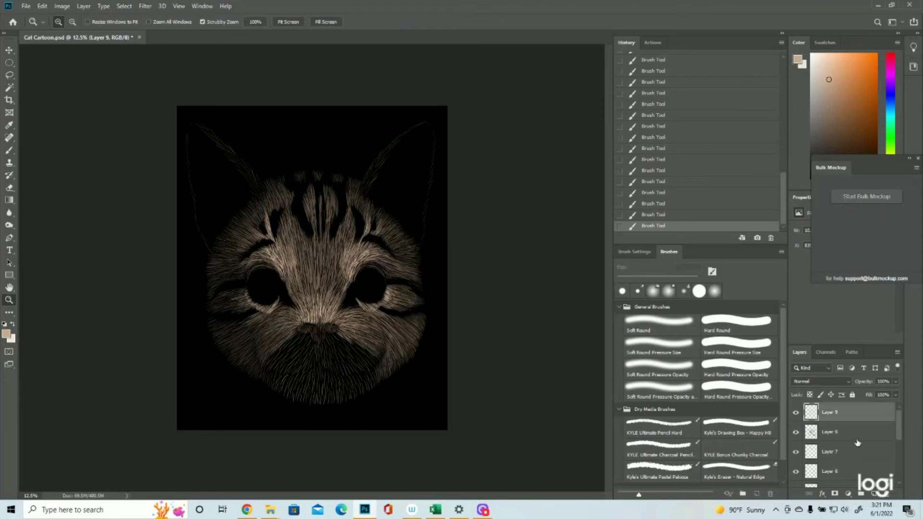
click(874, 493)
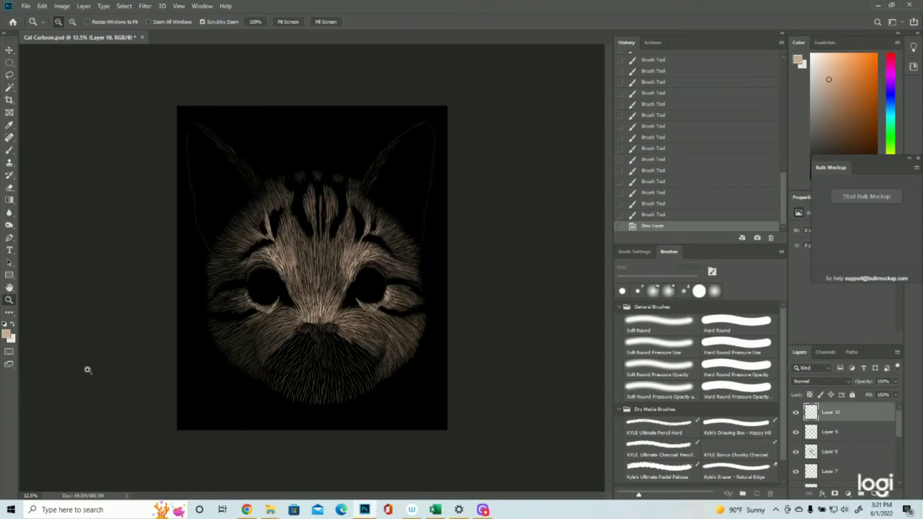
click(8, 334)
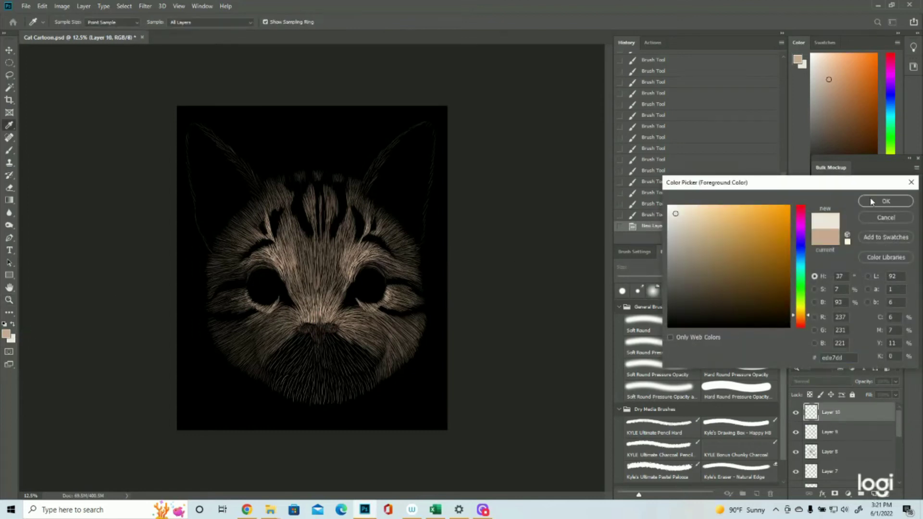
click(872, 201)
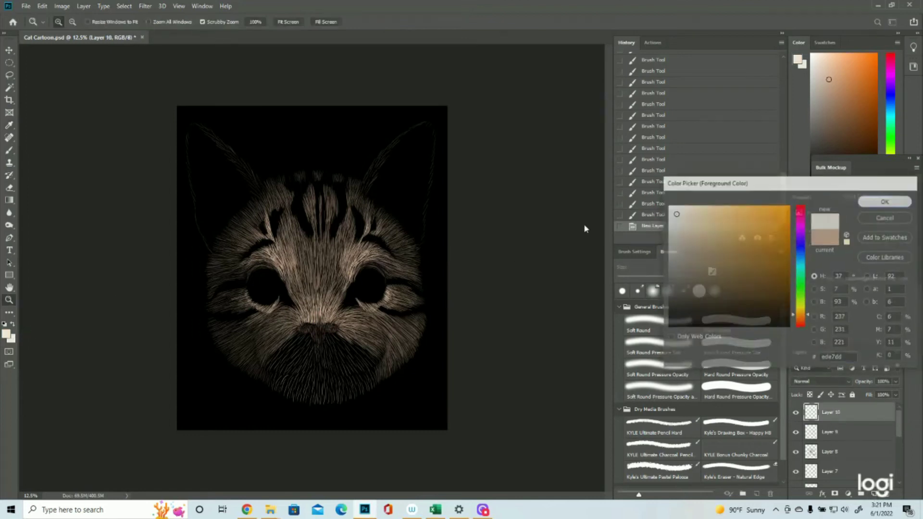
click(306, 344)
click(9, 150)
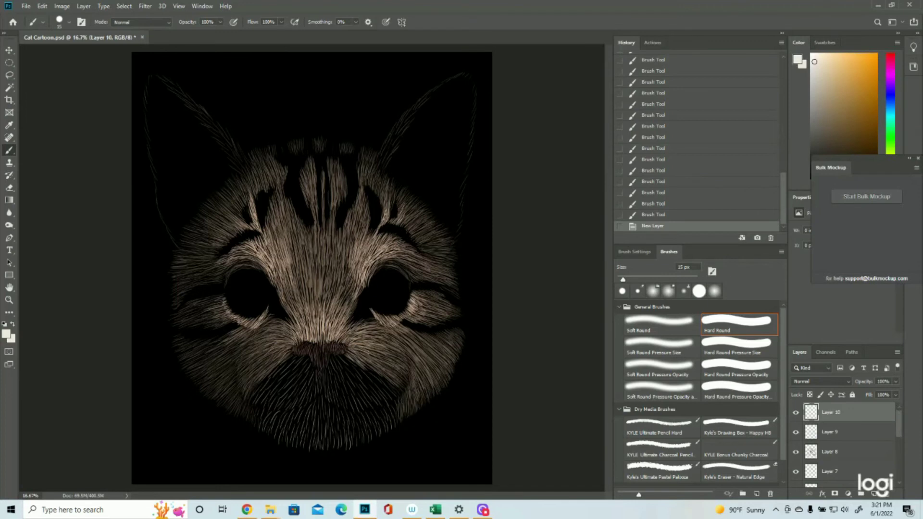
Paint off-white fur strokes down the left-hand half of the muzzle on Layer 10
drag(296, 359, 286, 366)
mouse_move(292, 361)
mouse_down()
mouse_move(278, 375)
mouse_move(283, 369)
mouse_up()
mouse_move(290, 361)
mouse_down()
mouse_move(280, 373)
mouse_move(285, 365)
mouse_up()
drag(293, 357, 273, 374)
drag(286, 363, 271, 377)
drag(278, 370, 254, 397)
mouse_move(263, 379)
mouse_down()
mouse_move(252, 405)
mouse_move(265, 386)
mouse_up()
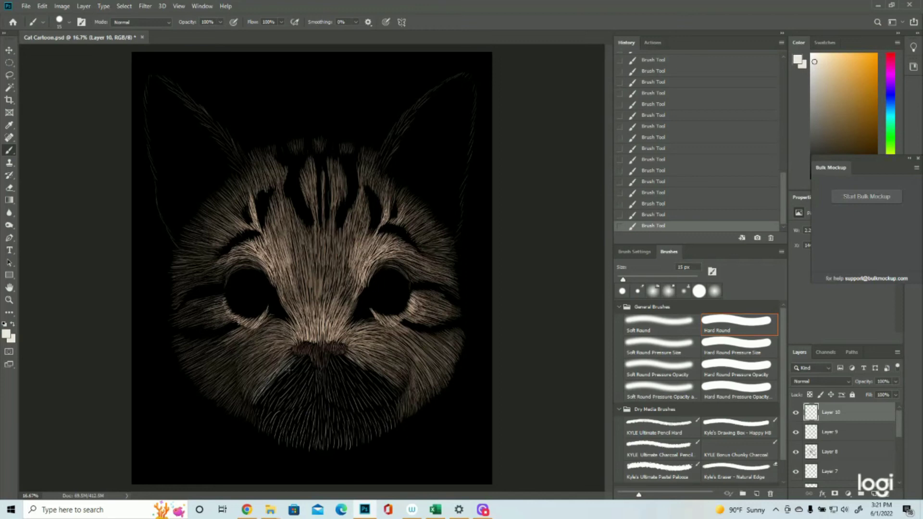
mouse_move(295, 366)
mouse_down()
mouse_move(306, 357)
mouse_move(260, 406)
mouse_up()
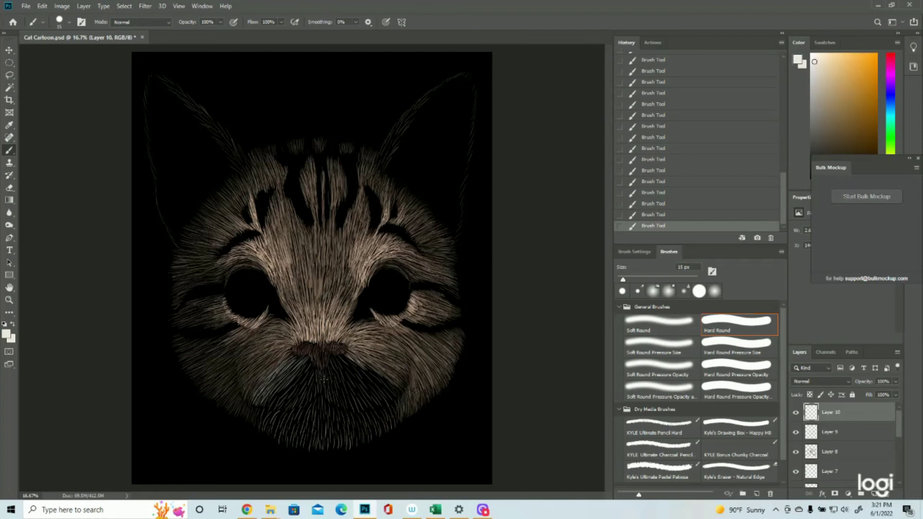
Paint off-white strokes across the right-hand half of the muzzle and fill in beside the center line on the left-hand half
mouse_move(325, 375)
mouse_down()
mouse_move(324, 400)
mouse_move(327, 380)
mouse_move(335, 408)
mouse_move(371, 415)
mouse_up()
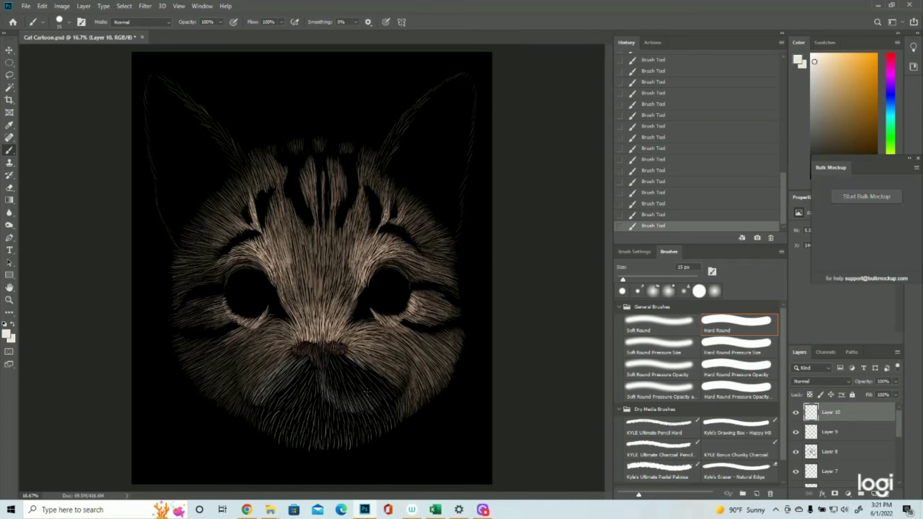
drag(379, 387, 397, 396)
drag(318, 376, 300, 404)
mouse_move(303, 372)
mouse_down()
mouse_move(281, 408)
mouse_move(270, 409)
mouse_up()
Cover the chin beneath the muzzle with off-white fur strokes from side to side
mouse_move(318, 406)
mouse_down()
mouse_move(315, 450)
mouse_move(305, 448)
mouse_up()
mouse_move(336, 413)
mouse_down()
mouse_move(346, 447)
mouse_move(356, 447)
mouse_up()
mouse_move(373, 416)
mouse_down()
mouse_move(377, 440)
mouse_move(395, 425)
mouse_up()
drag(307, 404, 293, 448)
mouse_move(276, 413)
mouse_down()
mouse_move(269, 439)
mouse_move(258, 430)
mouse_up()
Paint dense off-white strokes along the upper edge of the right-hand muzzle and over the whole left-hand muzzle
drag(336, 356, 384, 398)
mouse_move(357, 369)
mouse_down()
mouse_move(387, 399)
mouse_move(392, 384)
mouse_move(389, 398)
mouse_up()
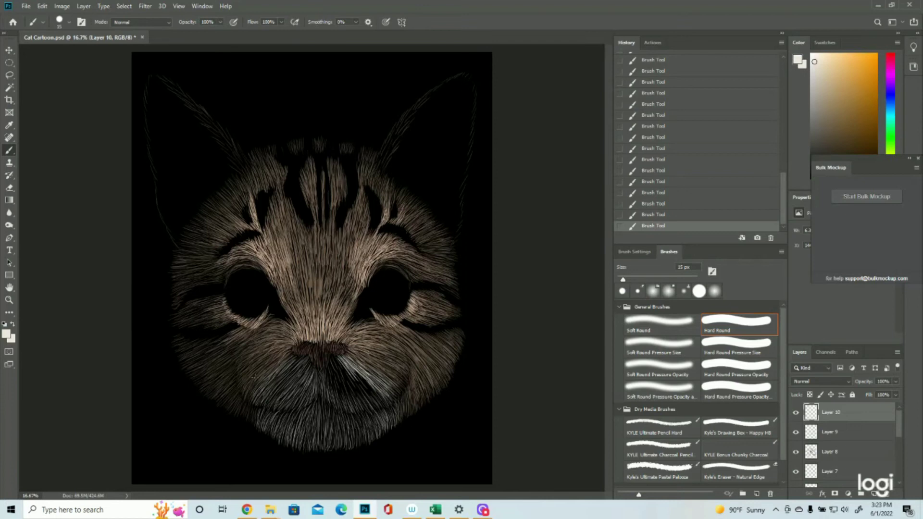
drag(287, 362, 263, 392)
mouse_move(295, 364)
mouse_down()
mouse_move(277, 399)
mouse_move(271, 386)
mouse_move(258, 390)
mouse_up()
drag(304, 367, 288, 401)
drag(306, 371, 291, 397)
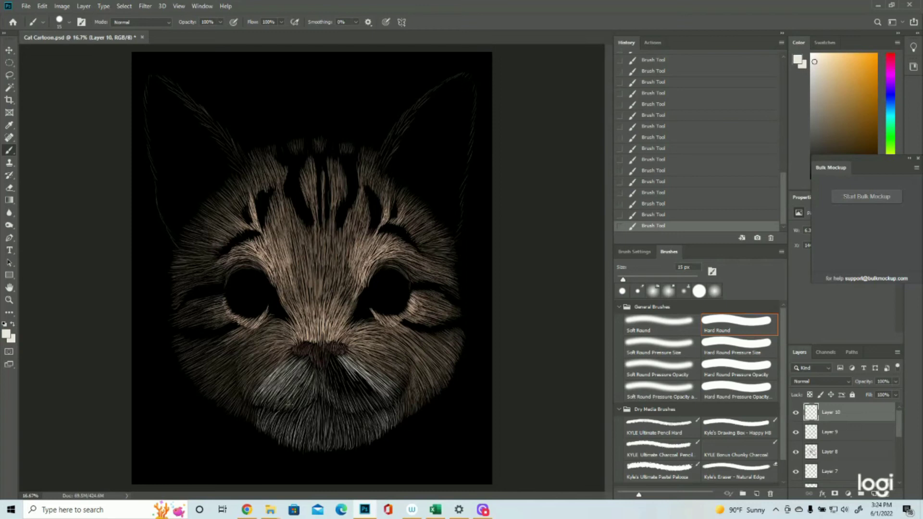
mouse_move(309, 365)
mouse_down()
mouse_move(269, 407)
mouse_move(303, 387)
mouse_move(291, 403)
mouse_move(301, 404)
mouse_move(311, 390)
mouse_move(297, 407)
mouse_move(280, 405)
mouse_up()
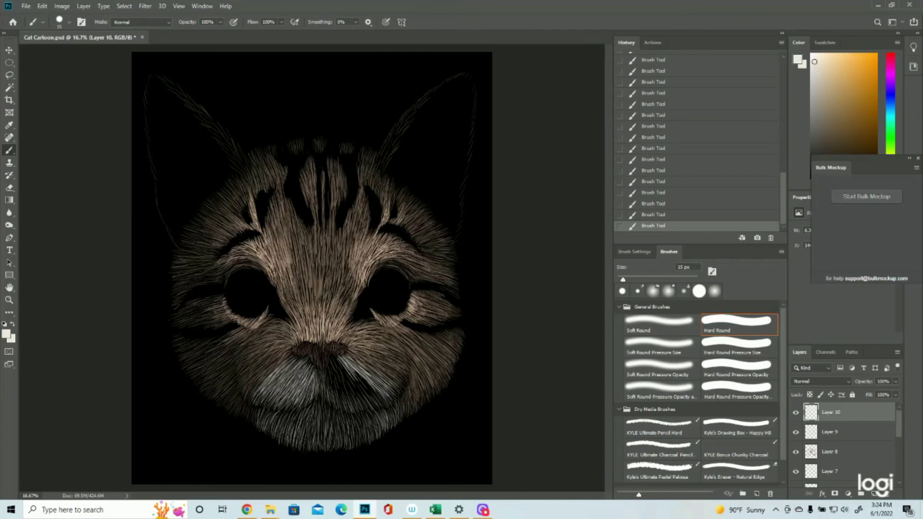
drag(312, 367, 314, 398)
drag(298, 369, 273, 396)
mouse_move(296, 367)
mouse_down()
mouse_move(272, 394)
mouse_move(276, 376)
mouse_up()
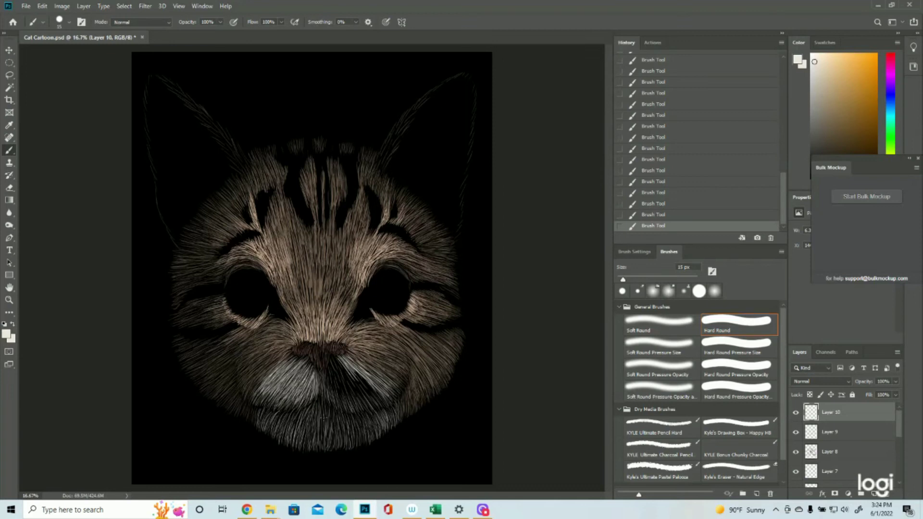
Paint dense off-white fur strokes on Layer 10 over the middle and right-hand part of the chin
mouse_move(325, 409)
mouse_down()
mouse_move(328, 438)
mouse_move(344, 443)
mouse_move(325, 438)
mouse_move(322, 446)
mouse_up()
mouse_move(316, 408)
mouse_down()
mouse_move(322, 446)
mouse_move(310, 434)
mouse_up()
mouse_move(311, 412)
mouse_down()
mouse_move(306, 446)
mouse_move(320, 445)
mouse_up()
drag(338, 412, 343, 438)
mouse_move(341, 422)
mouse_down()
mouse_move(349, 446)
mouse_move(350, 427)
mouse_move(352, 439)
mouse_up()
mouse_move(349, 420)
mouse_down()
mouse_move(357, 438)
mouse_move(345, 443)
mouse_up()
drag(342, 425, 340, 442)
drag(338, 414, 338, 443)
mouse_move(336, 413)
mouse_down()
mouse_move(333, 437)
mouse_move(360, 443)
mouse_up()
mouse_move(357, 420)
mouse_down()
mouse_move(360, 442)
mouse_move(380, 428)
mouse_up()
drag(381, 421, 383, 434)
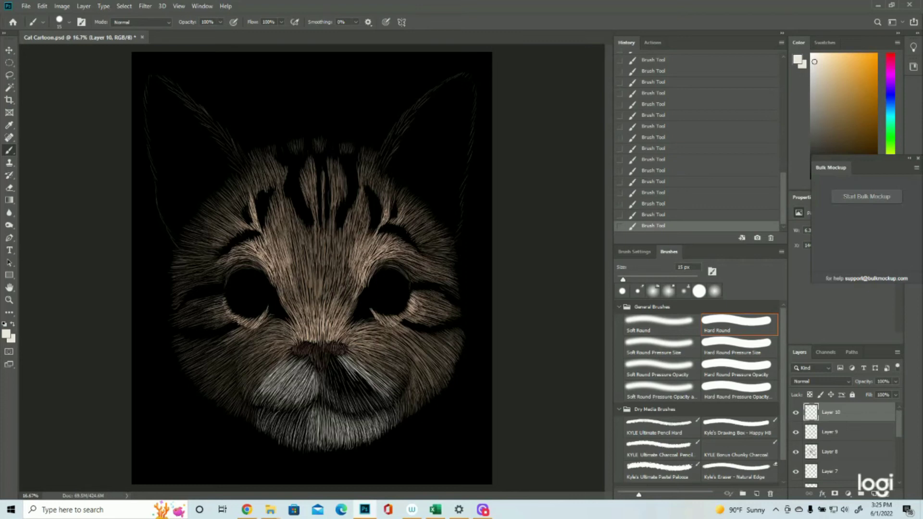
mouse_move(387, 420)
mouse_down()
mouse_move(384, 436)
mouse_move(373, 421)
mouse_move(391, 426)
mouse_move(404, 413)
mouse_up()
Fill the left-hand part of the chin beneath the muzzle with dense off-white fur strokes
drag(315, 403, 305, 420)
mouse_move(305, 416)
mouse_down()
mouse_move(305, 441)
mouse_move(309, 434)
mouse_move(299, 437)
mouse_up()
mouse_move(302, 406)
mouse_down()
mouse_move(290, 450)
mouse_move(295, 438)
mouse_move(301, 443)
mouse_up()
drag(299, 414, 283, 442)
mouse_move(288, 423)
mouse_down()
mouse_move(281, 445)
mouse_move(283, 427)
mouse_move(272, 434)
mouse_up()
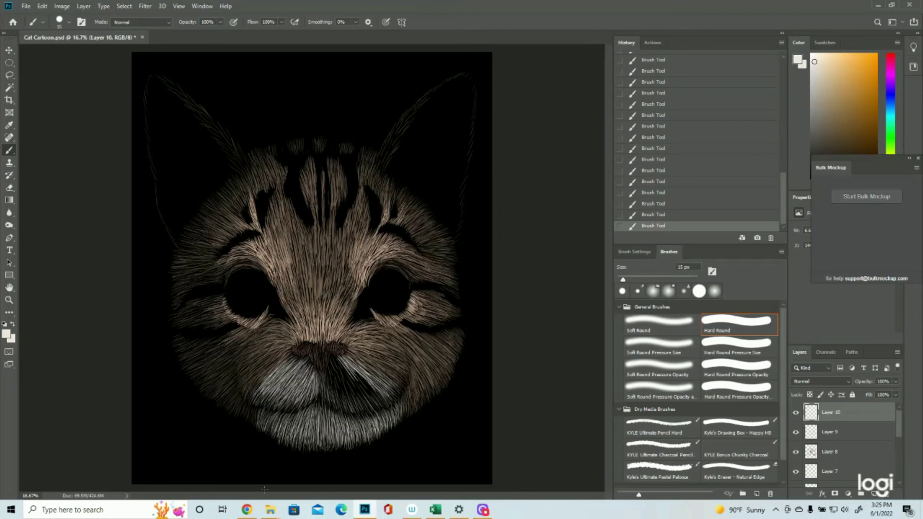
Add a second pass of off-white strokes across the whole chin to thicken and brighten its fur
mouse_move(321, 405)
mouse_down()
mouse_move(321, 447)
mouse_move(316, 432)
mouse_up()
drag(315, 417, 312, 444)
drag(311, 428, 316, 443)
drag(314, 403, 303, 443)
drag(305, 432, 301, 440)
drag(310, 403, 296, 441)
mouse_move(302, 427)
mouse_down()
mouse_move(295, 450)
mouse_move(324, 440)
mouse_up()
drag(327, 422, 329, 442)
mouse_move(330, 410)
mouse_down()
mouse_move(328, 440)
mouse_move(329, 427)
mouse_up()
mouse_move(335, 419)
mouse_down()
mouse_move(327, 443)
mouse_move(343, 427)
mouse_up()
drag(352, 429, 349, 444)
mouse_move(350, 412)
mouse_down()
mouse_move(344, 424)
mouse_move(354, 440)
mouse_move(376, 431)
mouse_move(370, 439)
mouse_up()
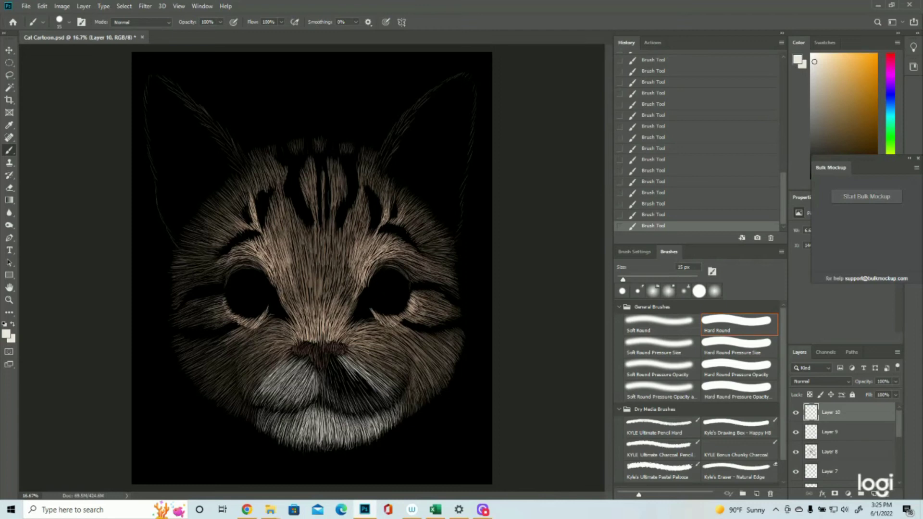
drag(302, 420, 296, 435)
Paint off-white strokes fanning outward from beside the nose across the dark area of the right-hand muzzle
mouse_move(275, 396)
mouse_down()
mouse_move(267, 405)
mouse_move(255, 399)
mouse_move(276, 406)
mouse_up()
mouse_move(340, 363)
mouse_down()
mouse_move(368, 407)
mouse_move(365, 398)
mouse_move(386, 406)
mouse_move(371, 406)
mouse_move(358, 375)
mouse_move(377, 406)
mouse_move(368, 392)
mouse_up()
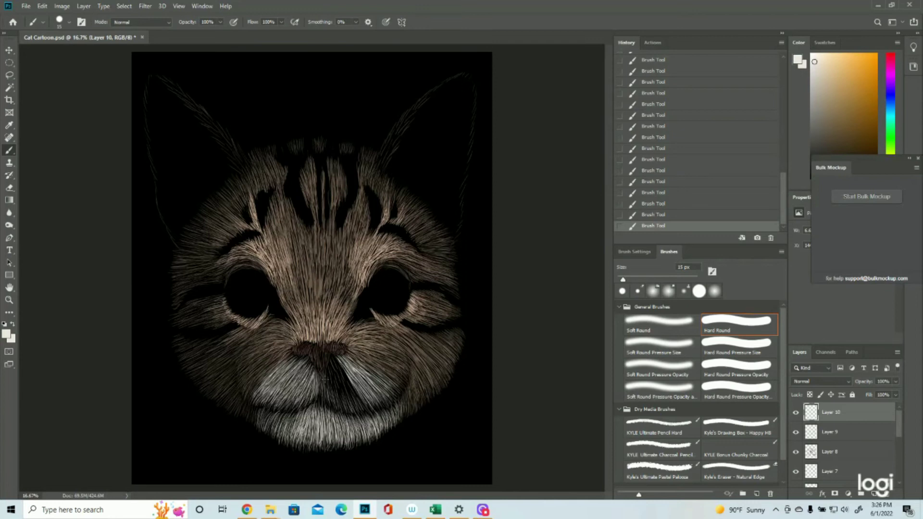
mouse_move(336, 358)
mouse_down()
mouse_move(348, 402)
mouse_move(358, 398)
mouse_move(369, 413)
mouse_move(360, 416)
mouse_move(388, 402)
mouse_up()
mouse_move(386, 393)
mouse_down()
mouse_move(391, 398)
mouse_move(388, 387)
mouse_up()
drag(378, 377, 389, 385)
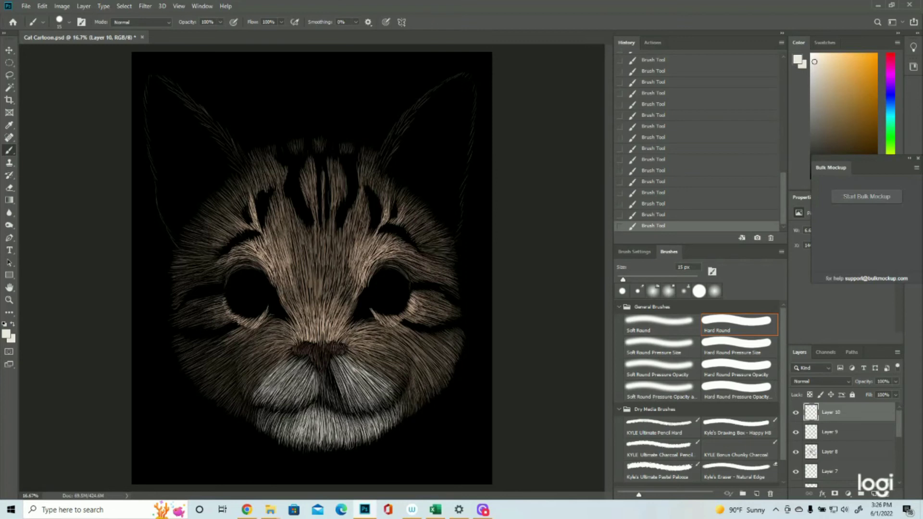
mouse_move(331, 363)
mouse_down()
mouse_move(341, 399)
mouse_move(331, 372)
mouse_up()
drag(343, 406, 324, 369)
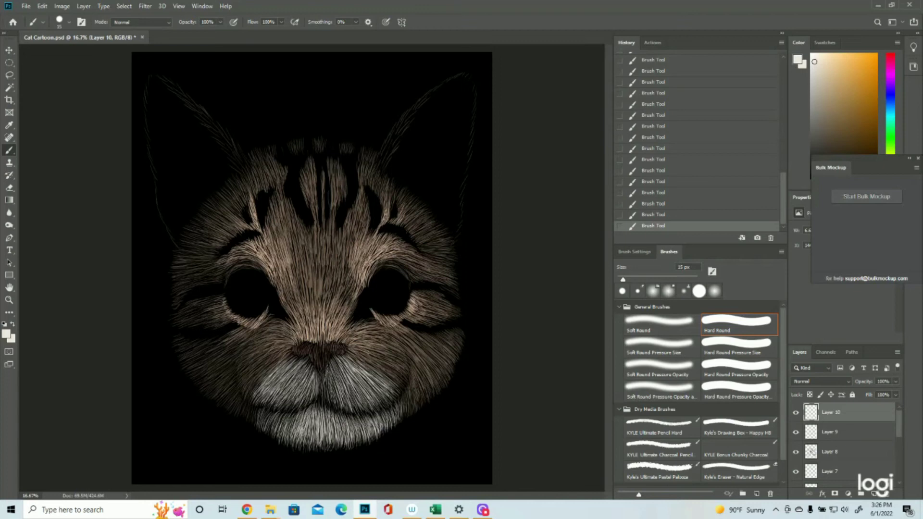
Thicken the inner and lower right-hand muzzle with off-white strokes, and touch up beside the center line
drag(328, 401, 333, 380)
drag(343, 414, 335, 356)
mouse_move(356, 400)
mouse_down()
mouse_move(349, 386)
mouse_move(359, 408)
mouse_up()
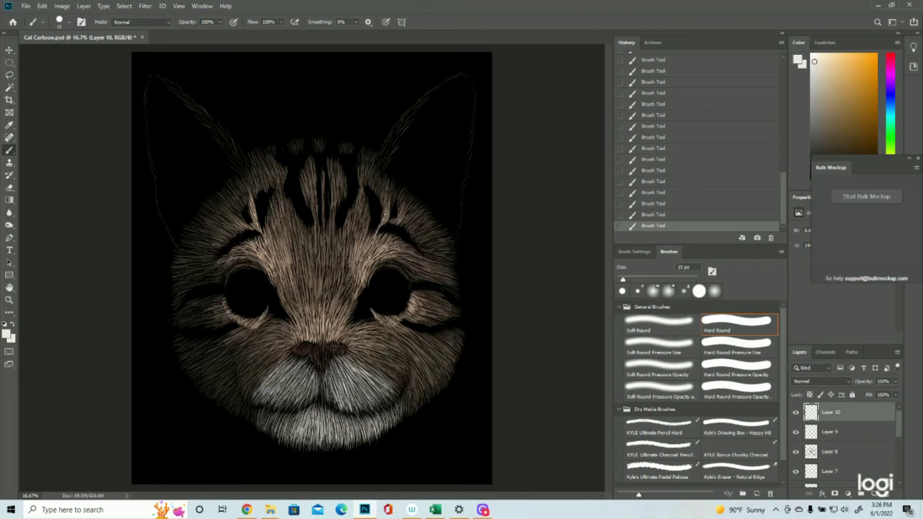
drag(366, 409, 356, 389)
mouse_move(367, 416)
mouse_down()
mouse_move(356, 394)
mouse_move(349, 399)
mouse_move(364, 378)
mouse_move(332, 360)
mouse_up()
drag(356, 399, 345, 375)
mouse_move(351, 397)
mouse_down()
mouse_move(338, 366)
mouse_move(344, 389)
mouse_move(351, 373)
mouse_move(343, 387)
mouse_up()
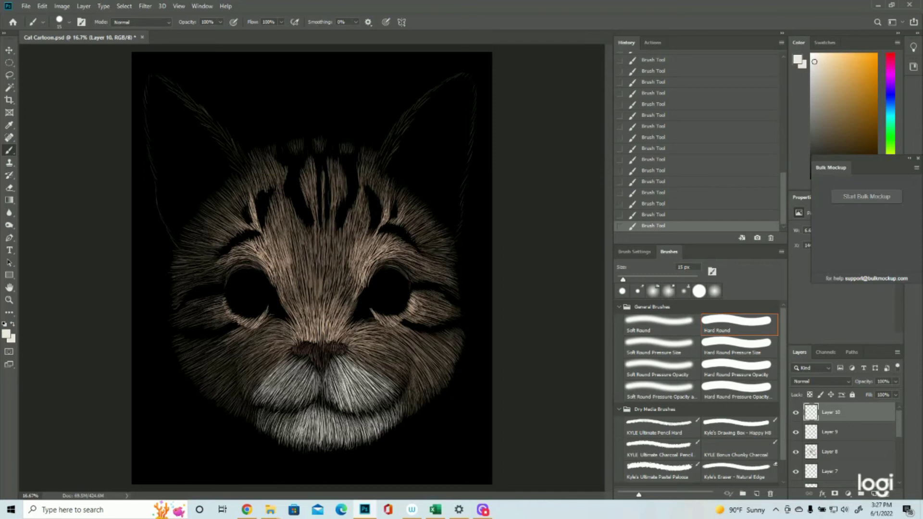
drag(322, 390, 318, 378)
Extend off-white fur strokes over the upper and outer edge of the right-hand muzzle to blend into the cheek
mouse_move(343, 350)
mouse_down()
mouse_move(398, 386)
mouse_move(400, 375)
mouse_move(367, 352)
mouse_up()
mouse_move(399, 379)
mouse_down()
mouse_move(374, 366)
mouse_move(403, 375)
mouse_move(399, 365)
mouse_up()
mouse_move(382, 355)
mouse_down()
mouse_move(403, 368)
mouse_move(381, 346)
mouse_move(354, 358)
mouse_up()
drag(402, 390, 379, 355)
mouse_move(409, 378)
mouse_down()
mouse_move(375, 343)
mouse_move(356, 349)
mouse_up()
drag(395, 376, 379, 365)
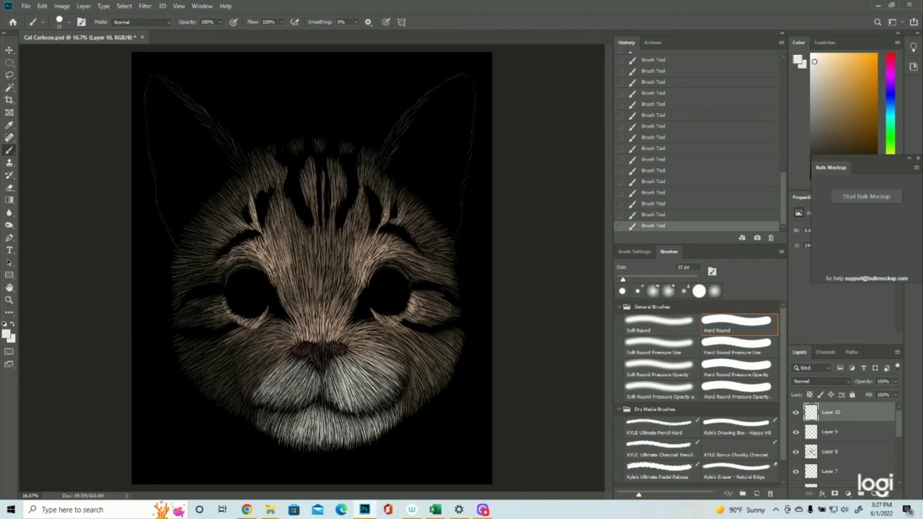
drag(382, 386, 363, 366)
Extend off-white fur strokes over the upper and outer edge of the left-hand muzzle into the cheek
drag(255, 383, 279, 356)
drag(245, 381, 283, 351)
mouse_move(242, 379)
mouse_down()
mouse_move(280, 349)
mouse_move(260, 350)
mouse_up()
mouse_move(261, 349)
mouse_down()
mouse_move(288, 341)
mouse_move(276, 359)
mouse_move(256, 363)
mouse_up()
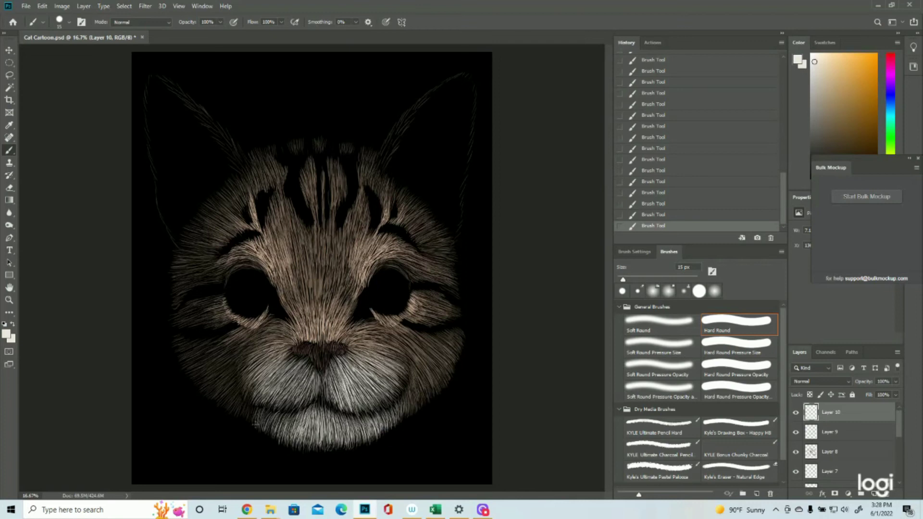
Save the cat document
key(z)
click(26, 6)
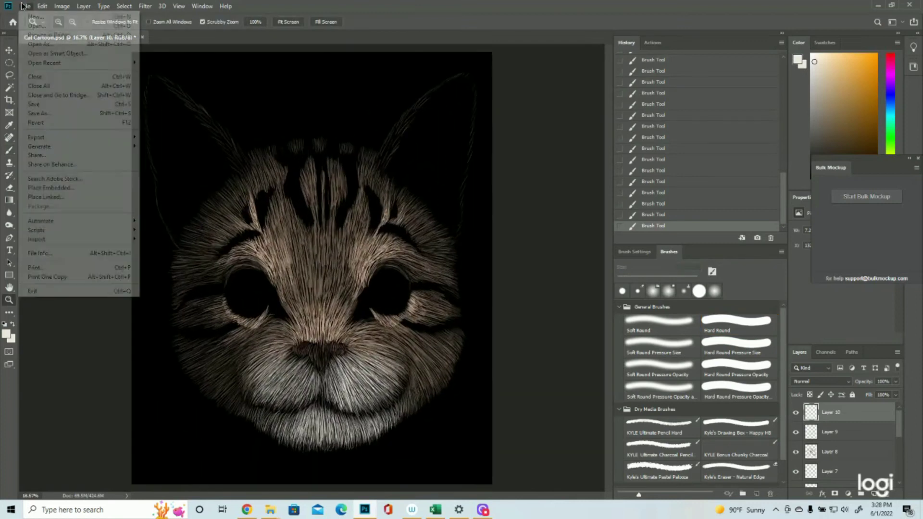
click(33, 105)
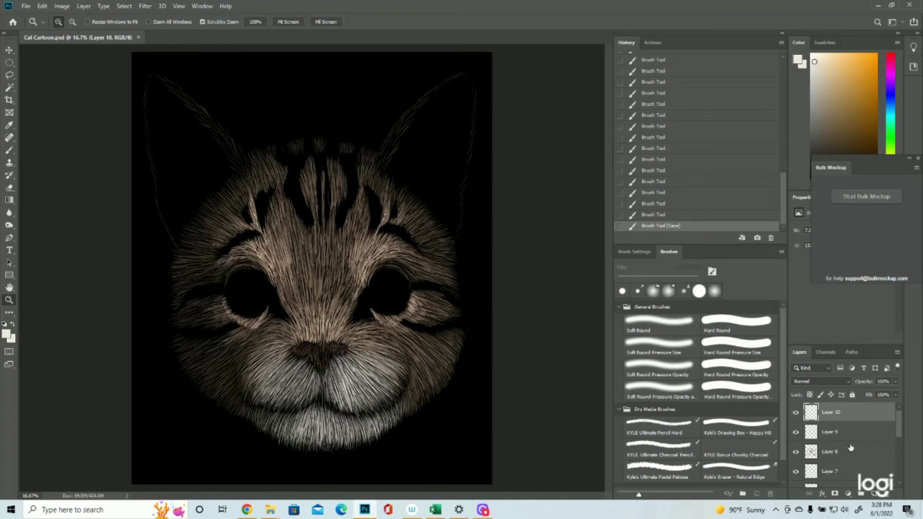
Show the purple sketch on Layer 2 to check the ear outlines, hide it again, and reactivate the Brush tool
scroll(850, 448, down, 5)
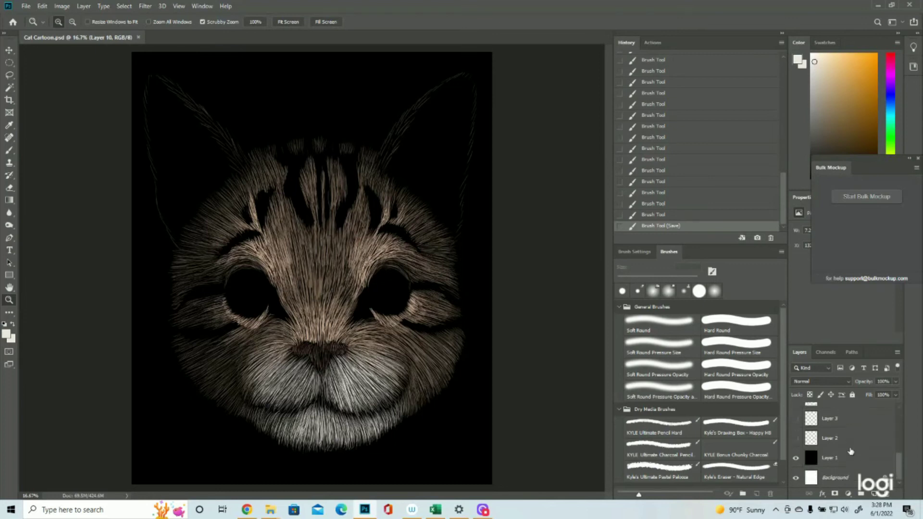
click(796, 438)
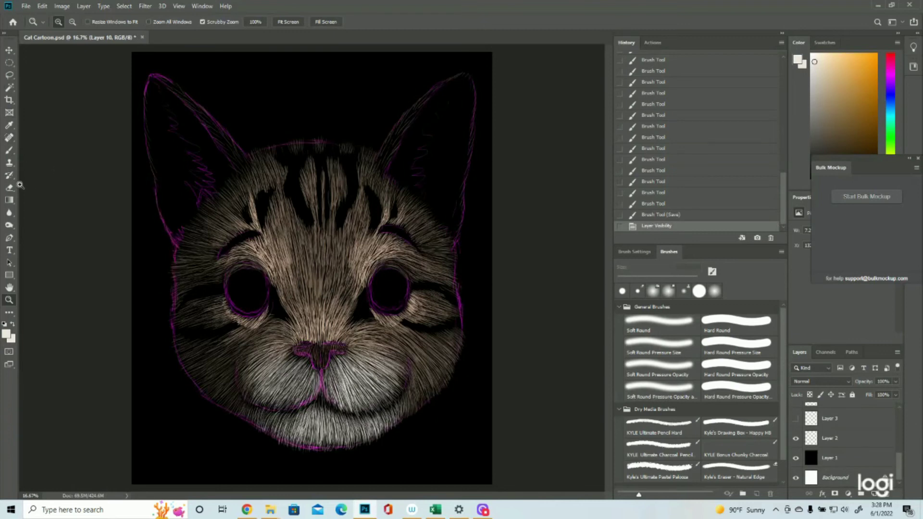
click(9, 150)
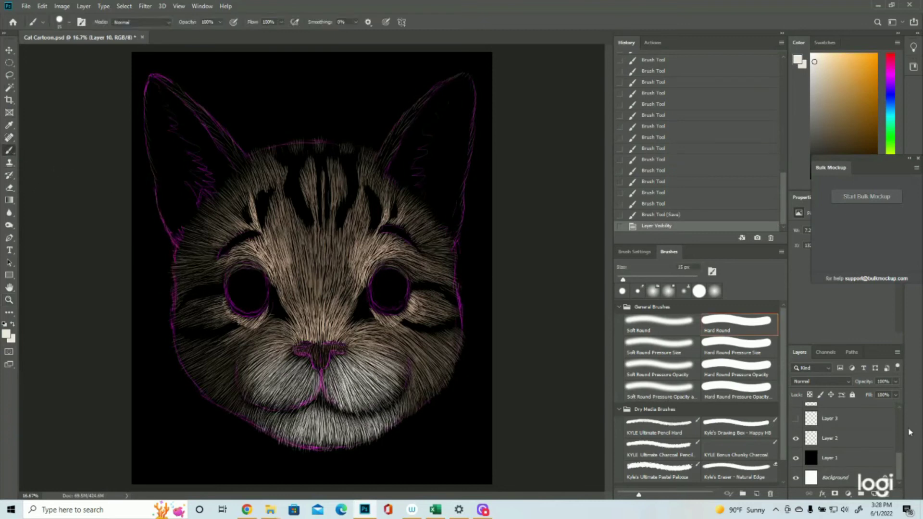
click(796, 438)
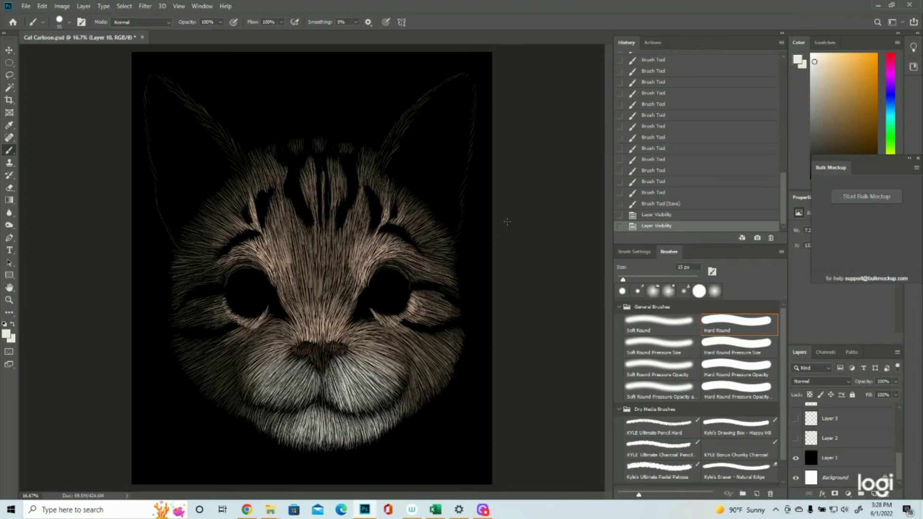
drag(431, 210, 428, 202)
scroll(844, 418, up, 5)
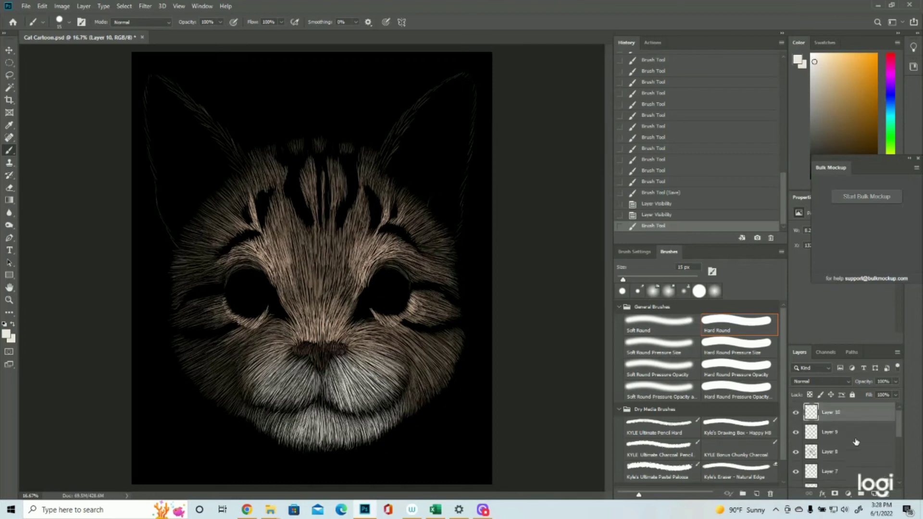
click(796, 412)
click(796, 412)
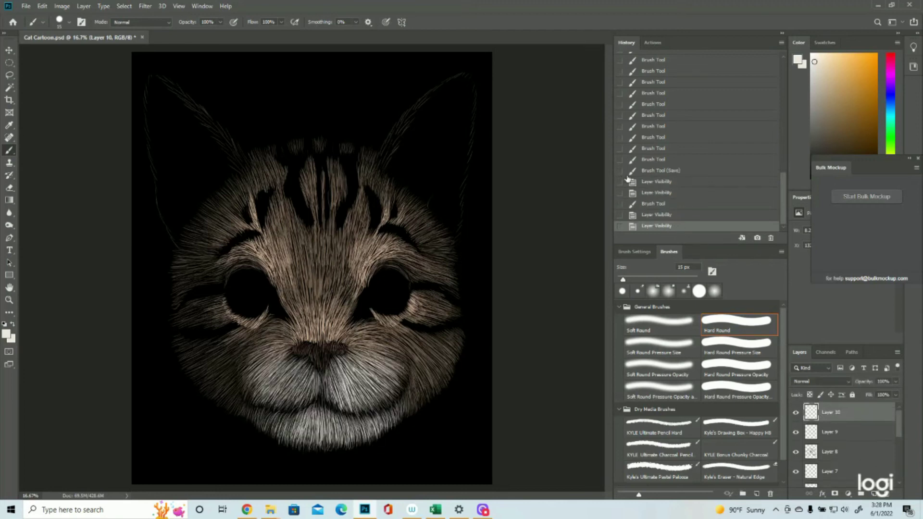
click(661, 192)
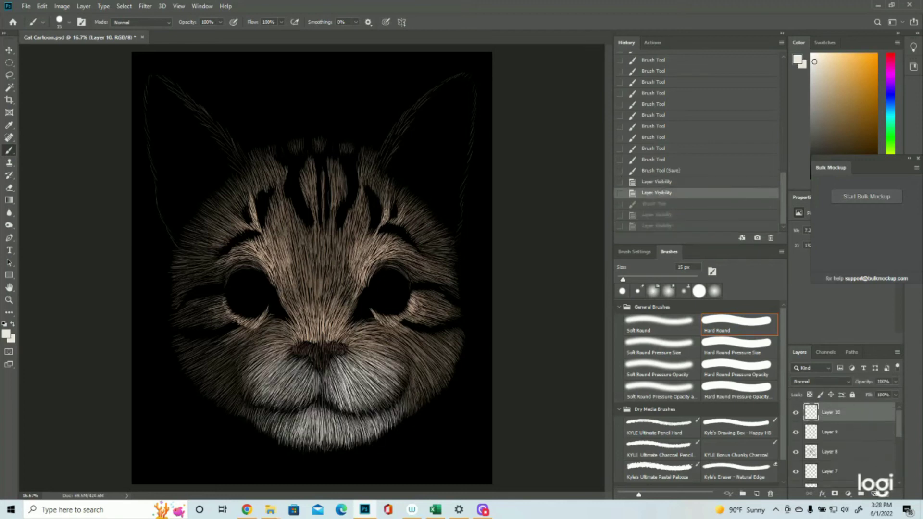
Add a new layer above Layer 10 and paint loose off-white fur strokes inside the right-hand ear up to its tip
click(875, 493)
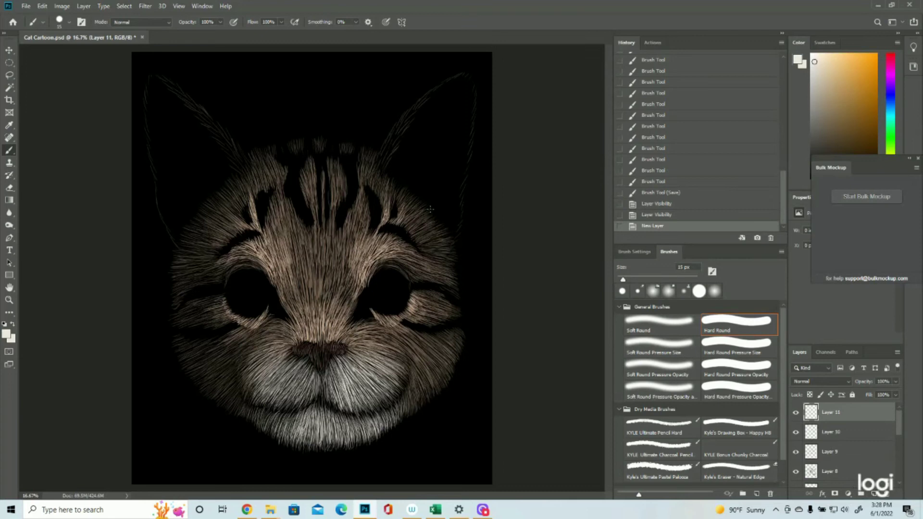
mouse_move(428, 209)
mouse_down()
mouse_move(438, 192)
mouse_move(429, 188)
mouse_up()
mouse_move(424, 201)
mouse_down()
mouse_move(425, 178)
mouse_move(412, 191)
mouse_move(423, 171)
mouse_up()
drag(408, 188, 416, 162)
drag(400, 182, 410, 155)
drag(386, 172, 404, 156)
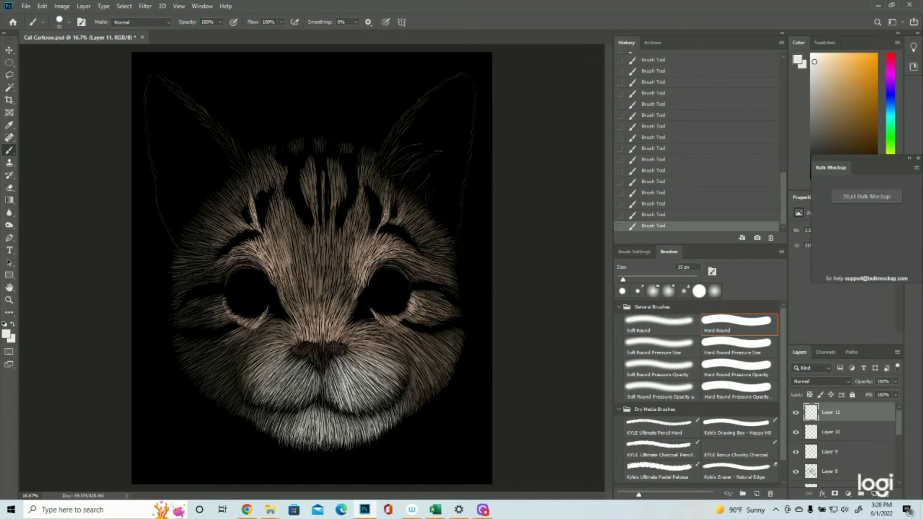
mouse_move(410, 163)
mouse_down()
mouse_move(445, 143)
mouse_move(432, 135)
mouse_move(447, 116)
mouse_move(435, 144)
mouse_move(442, 128)
mouse_up()
mouse_move(415, 119)
mouse_down()
mouse_move(452, 99)
mouse_move(415, 113)
mouse_move(445, 96)
mouse_move(436, 117)
mouse_move(459, 92)
mouse_move(423, 122)
mouse_move(469, 78)
mouse_up()
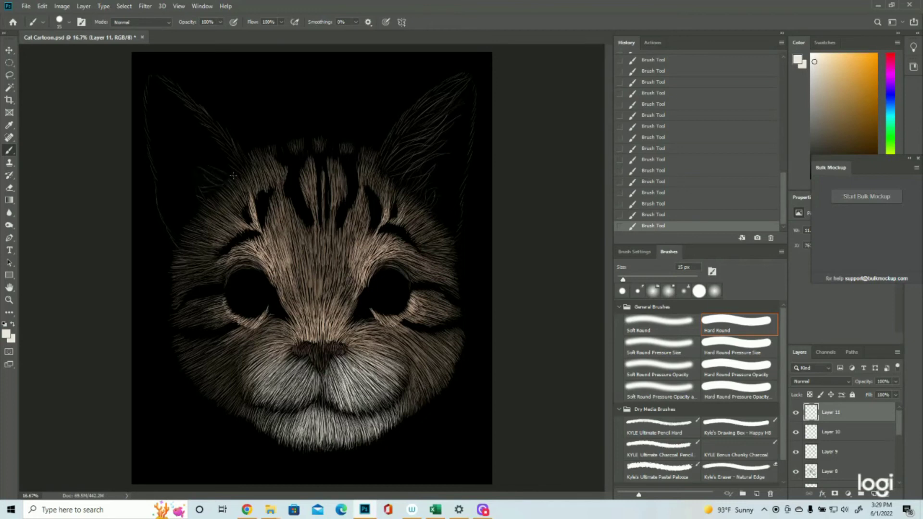
Paint matching loose off-white fur strokes inside the left-hand ear and save the document
drag(230, 169, 204, 155)
mouse_move(213, 139)
mouse_down()
mouse_move(183, 131)
mouse_move(212, 144)
mouse_up()
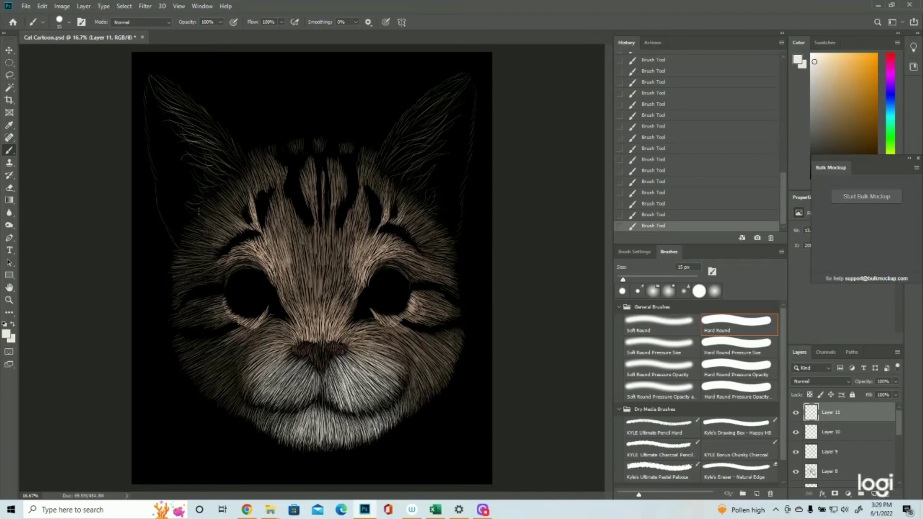
click(26, 6)
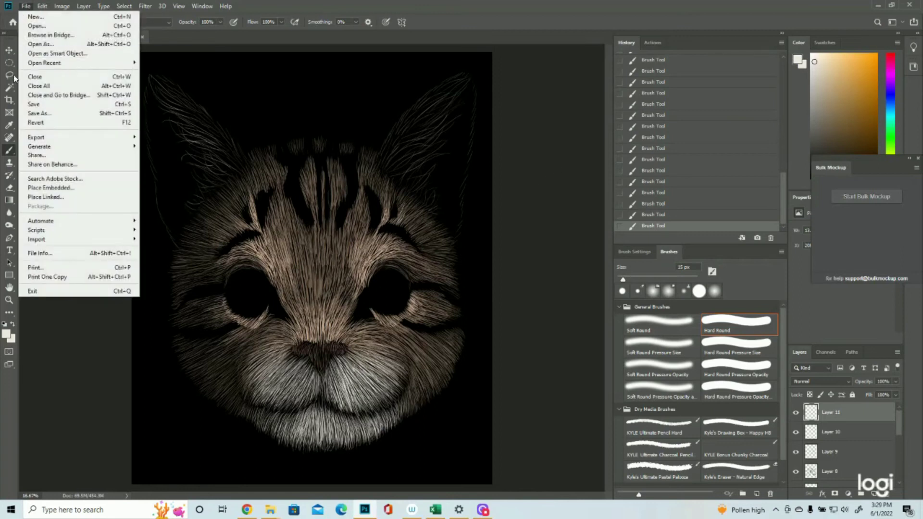
click(33, 105)
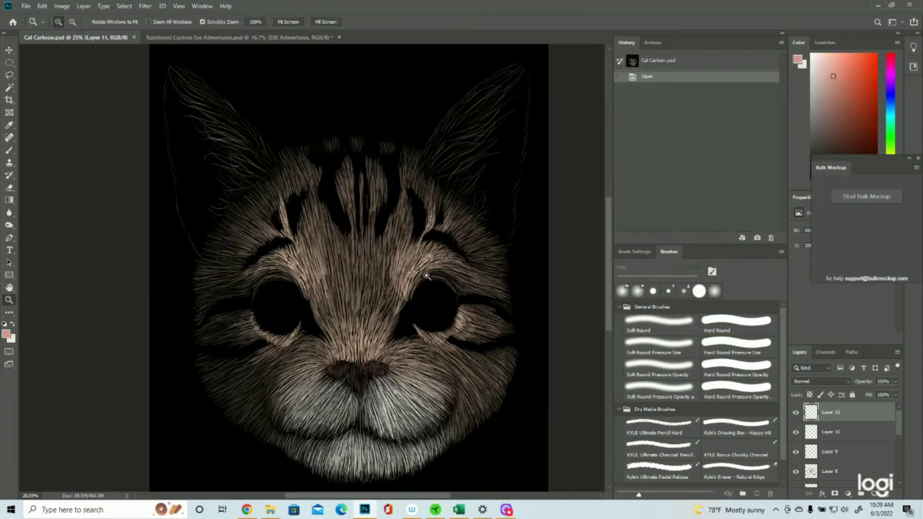
Compare the artwork with Layer 11 hidden and shown to examine the ear fur
scroll(440, 255, down, 3)
scroll(440, 255, up, 3)
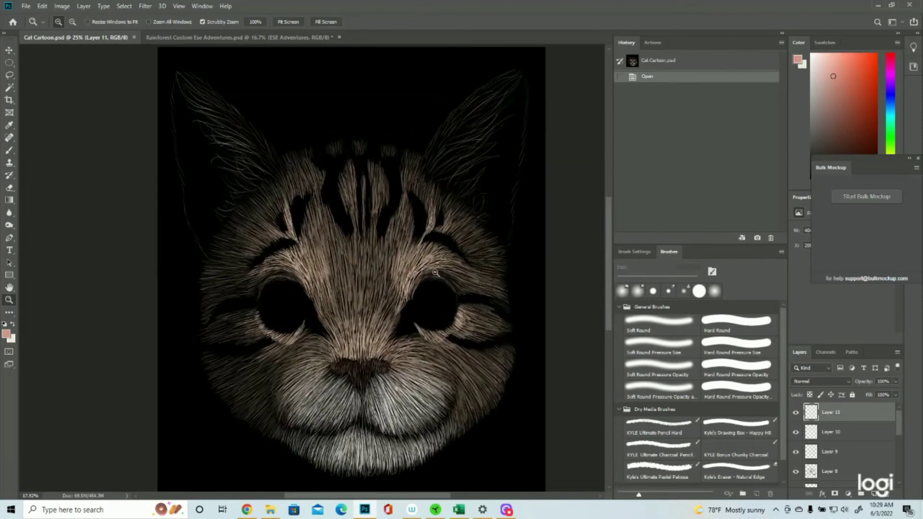
click(795, 412)
click(796, 412)
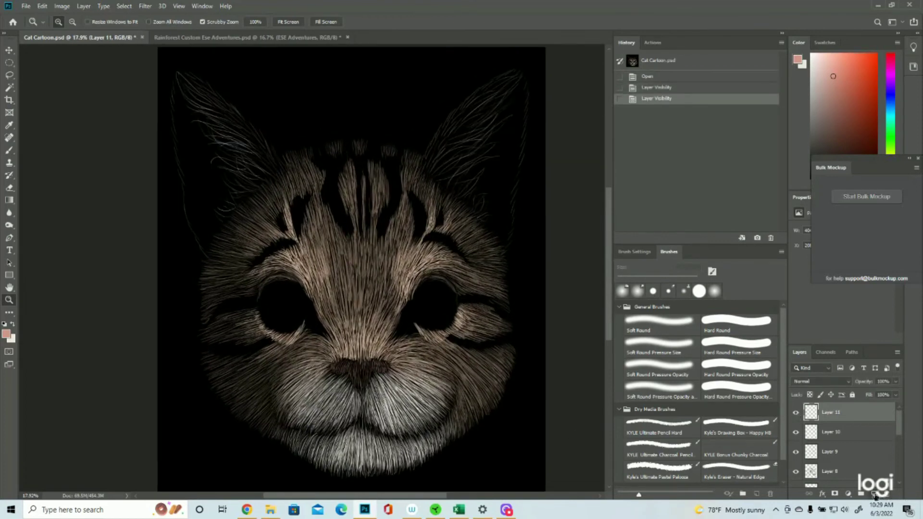
Add a new layer and paint short pink strokes with the 15 px Hard Round brush along the nose's lower right-hand edge
key(ctrl+shift+alt+n)
scroll(389, 354, up, 3)
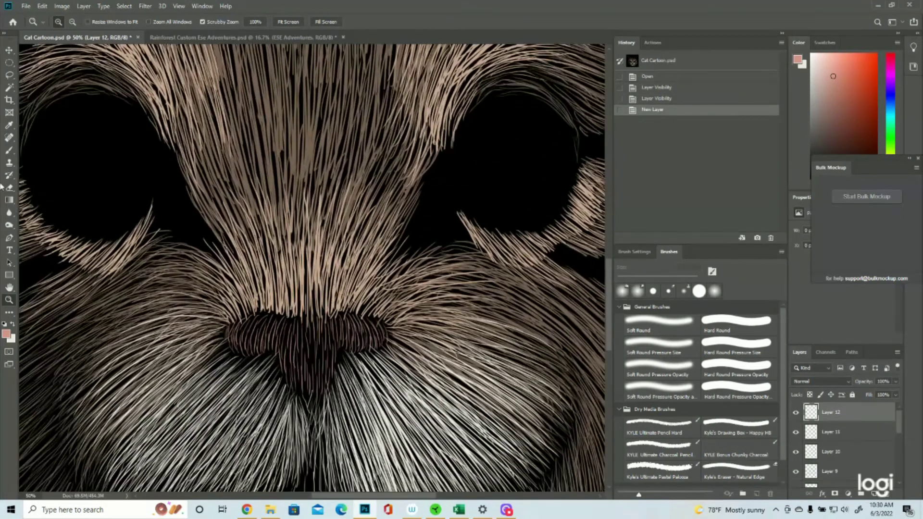
click(8, 150)
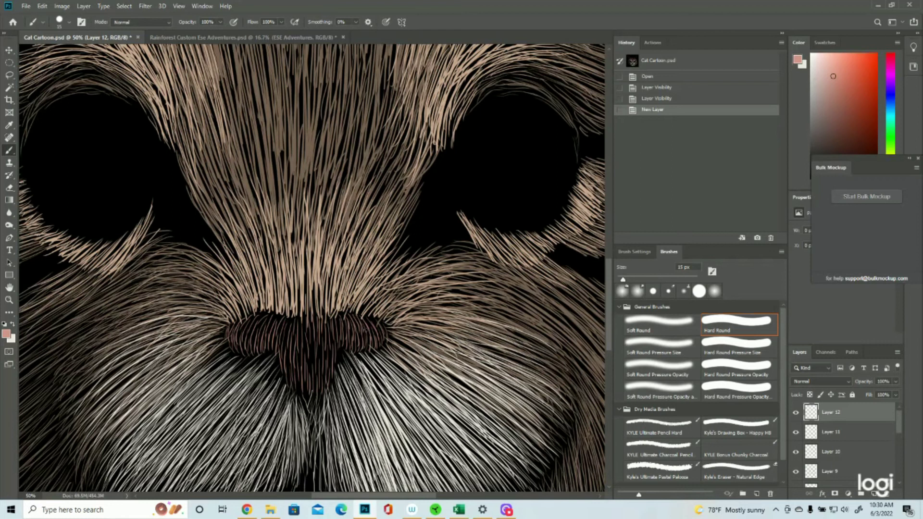
drag(336, 345, 337, 350)
drag(336, 343, 341, 347)
drag(339, 342, 345, 348)
mouse_move(345, 336)
mouse_down()
mouse_move(347, 350)
mouse_move(367, 353)
mouse_up()
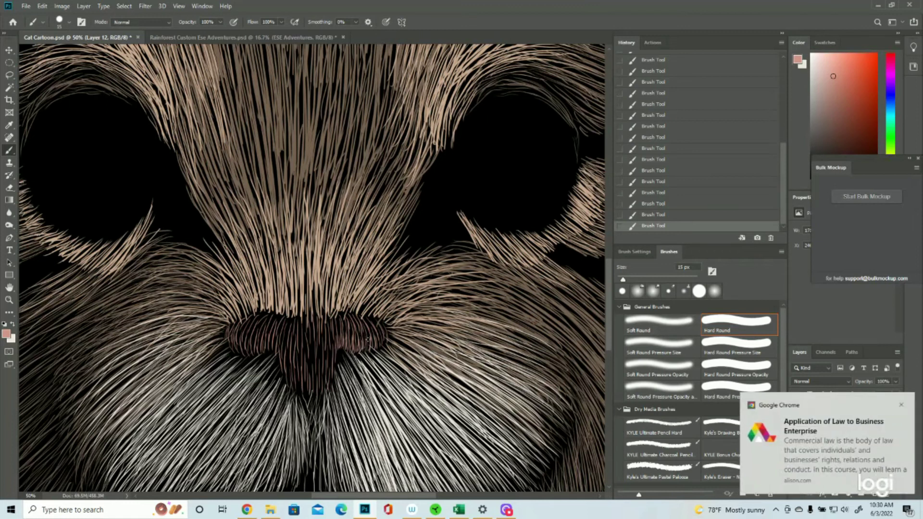
click(900, 405)
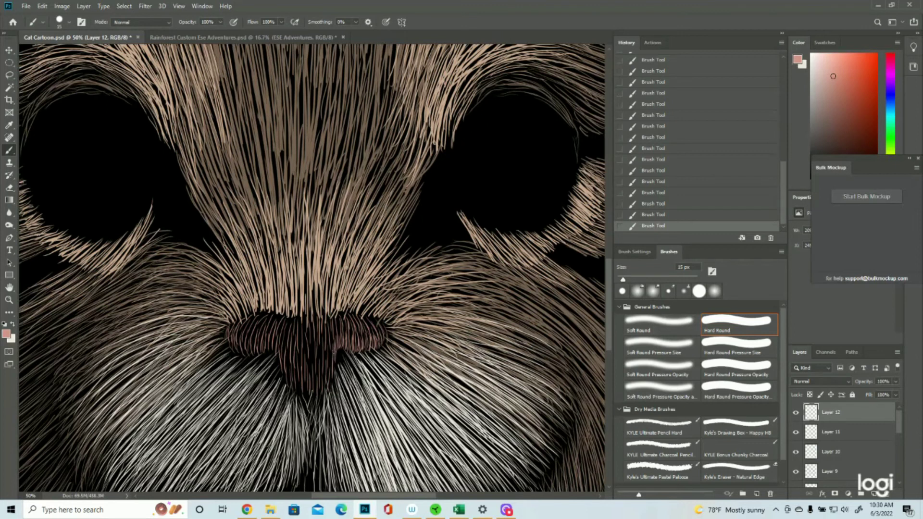
Paint pink strokes over the narrow lower part of the nose and along its left-hand lower edge
drag(332, 366, 325, 387)
mouse_move(324, 366)
mouse_down()
mouse_move(313, 395)
mouse_move(313, 353)
mouse_move(311, 387)
mouse_move(310, 369)
mouse_up()
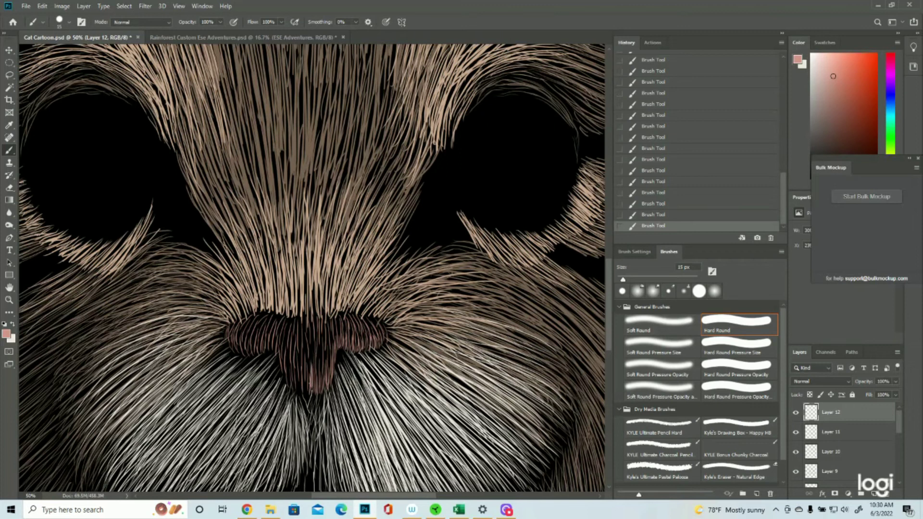
mouse_move(307, 376)
mouse_down()
mouse_move(296, 360)
mouse_move(294, 376)
mouse_move(286, 350)
mouse_move(288, 386)
mouse_move(286, 365)
mouse_up()
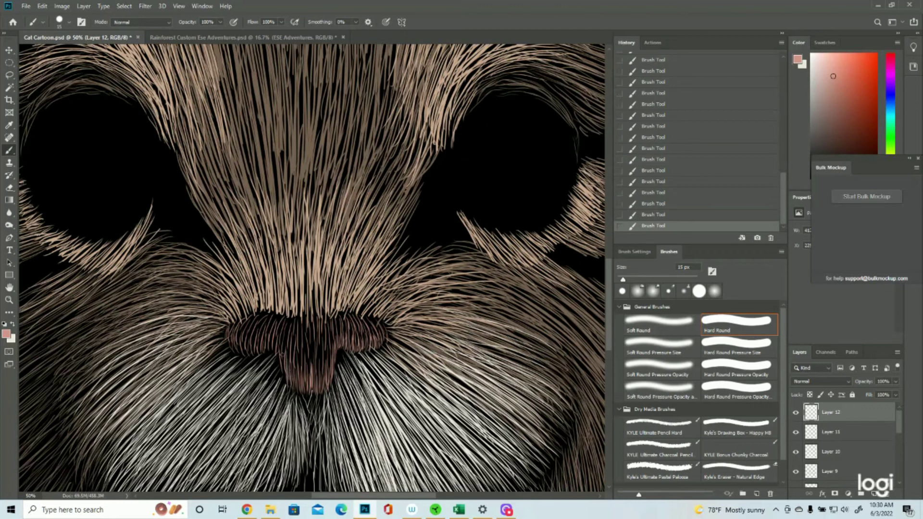
mouse_move(231, 330)
mouse_down()
mouse_move(237, 319)
mouse_move(229, 323)
mouse_up()
mouse_move(282, 370)
mouse_down()
mouse_move(281, 351)
mouse_move(284, 363)
mouse_up()
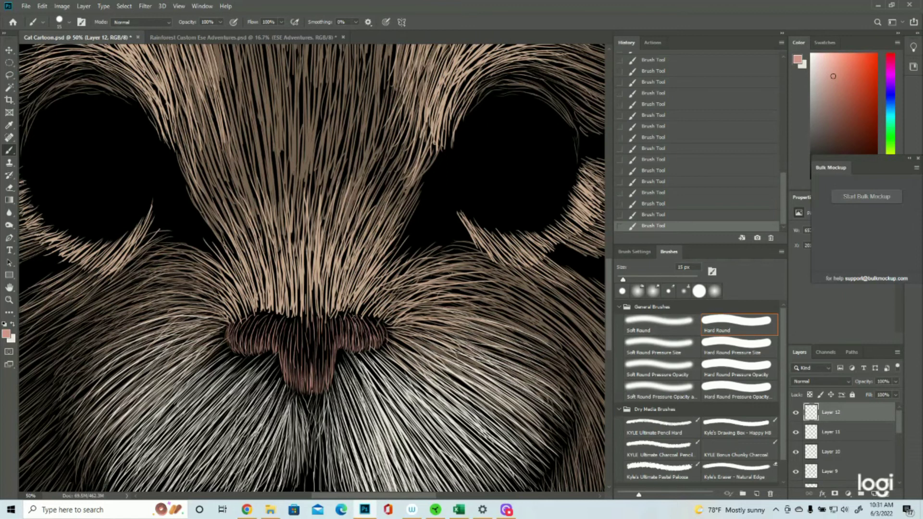
Fill the upper right-hand lobe of the nose with dense pink strokes
drag(353, 315, 368, 340)
drag(361, 319, 374, 340)
mouse_move(371, 320)
mouse_down()
mouse_move(388, 344)
mouse_move(379, 333)
mouse_up()
mouse_move(367, 320)
mouse_down()
mouse_move(376, 335)
mouse_move(365, 347)
mouse_move(350, 342)
mouse_move(355, 348)
mouse_move(347, 326)
mouse_move(347, 341)
mouse_move(336, 342)
mouse_move(336, 330)
mouse_move(333, 342)
mouse_move(331, 318)
mouse_move(330, 354)
mouse_up()
mouse_move(330, 315)
mouse_down()
mouse_move(326, 351)
mouse_move(339, 350)
mouse_up()
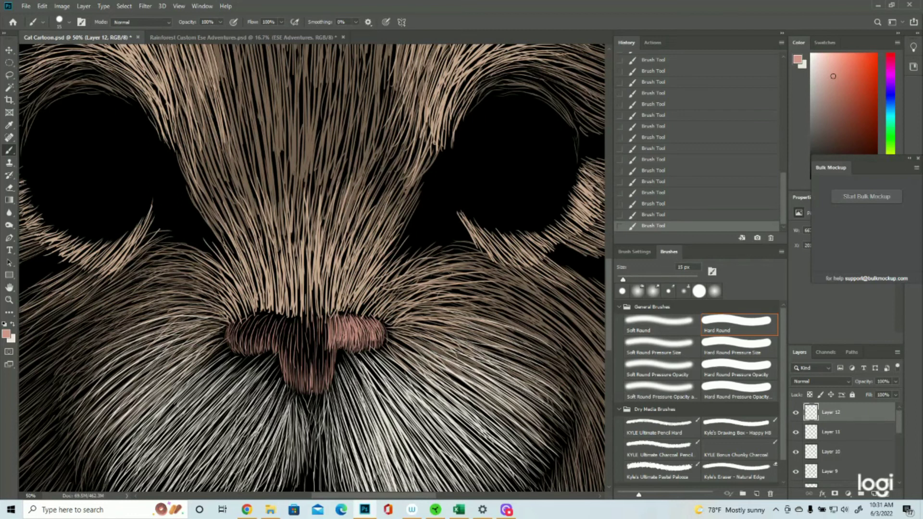
Paint dense pink strokes down the right-hand half of the nose's central column
drag(327, 340, 323, 371)
drag(326, 321, 320, 357)
mouse_move(323, 326)
mouse_down()
mouse_move(320, 379)
mouse_move(310, 360)
mouse_up()
mouse_move(318, 325)
mouse_down()
mouse_move(314, 384)
mouse_move(313, 373)
mouse_up()
drag(308, 339, 311, 365)
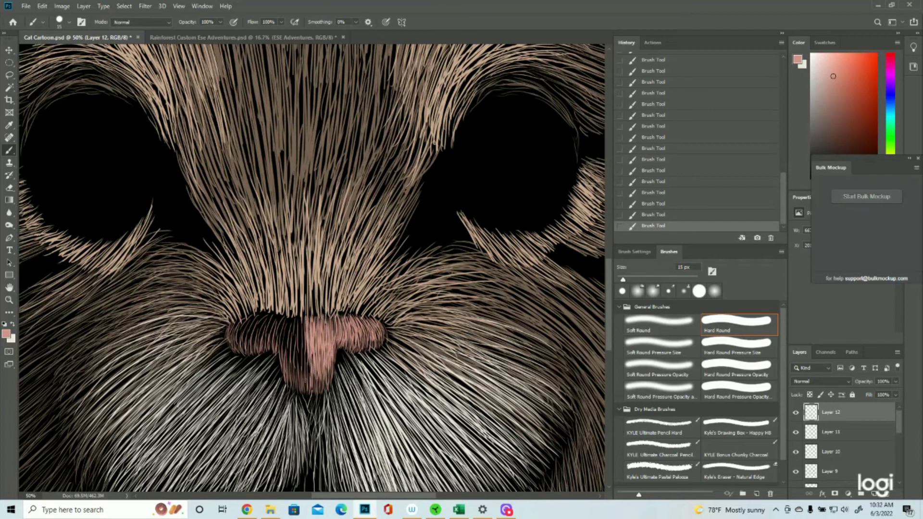
Extend the dense pink strokes across the middle of the nose from its upper edge towards the tip
drag(308, 360, 307, 383)
drag(305, 340, 307, 382)
drag(301, 329, 304, 364)
drag(304, 312, 308, 386)
mouse_move(314, 367)
mouse_down()
mouse_move(314, 336)
mouse_move(300, 316)
mouse_up()
mouse_move(304, 374)
mouse_down()
mouse_move(304, 335)
mouse_move(304, 362)
mouse_up()
drag(303, 358, 297, 316)
drag(295, 346, 295, 325)
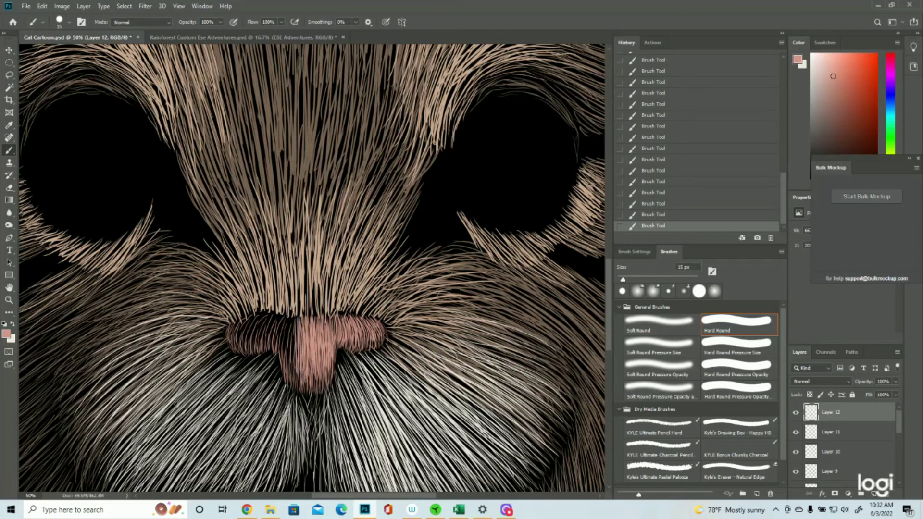
Fill the left-hand side of the nose's central column and its narrow lower tip with pink strokes
mouse_move(294, 360)
mouse_down()
mouse_move(296, 313)
mouse_move(289, 320)
mouse_up()
drag(289, 360, 289, 328)
drag(288, 364, 288, 316)
drag(286, 360, 286, 315)
drag(296, 378, 296, 358)
drag(298, 387, 294, 358)
drag(292, 379, 288, 347)
drag(306, 395, 306, 381)
mouse_move(305, 389)
mouse_down()
mouse_move(306, 374)
mouse_move(287, 356)
mouse_move(287, 319)
mouse_up()
Fill the upper left-hand lobe of the nose with dense pink strokes
drag(284, 353, 283, 314)
mouse_move(278, 344)
mouse_down()
mouse_move(278, 324)
mouse_move(290, 313)
mouse_move(284, 322)
mouse_up()
drag(285, 328, 275, 312)
mouse_move(270, 338)
mouse_down()
mouse_move(274, 310)
mouse_move(261, 330)
mouse_move(257, 316)
mouse_move(265, 314)
mouse_up()
mouse_move(253, 351)
mouse_down()
mouse_move(253, 324)
mouse_move(268, 311)
mouse_move(252, 331)
mouse_move(256, 315)
mouse_move(244, 317)
mouse_move(283, 318)
mouse_up()
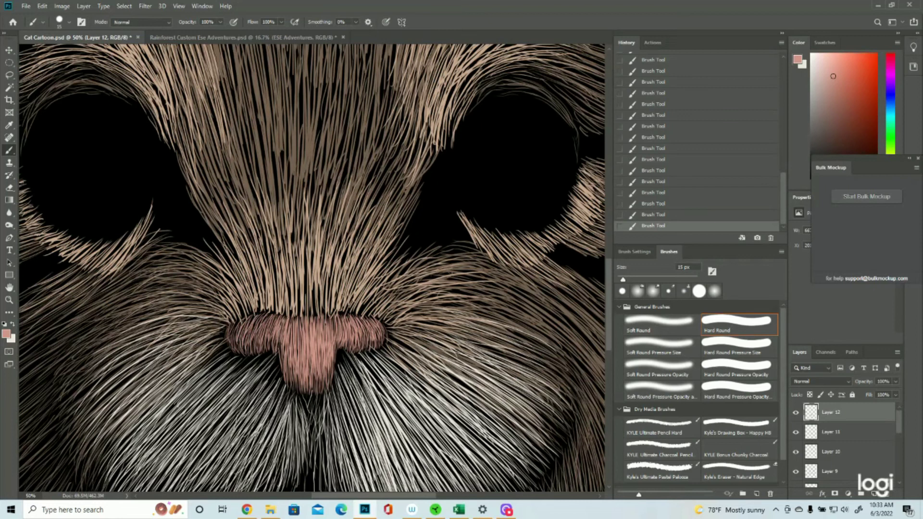
drag(265, 352, 269, 319)
drag(257, 342, 257, 315)
mouse_move(244, 342)
mouse_down()
mouse_move(242, 319)
mouse_move(238, 330)
mouse_up()
mouse_move(233, 342)
mouse_down()
mouse_move(240, 318)
mouse_move(234, 325)
mouse_move(256, 333)
mouse_up()
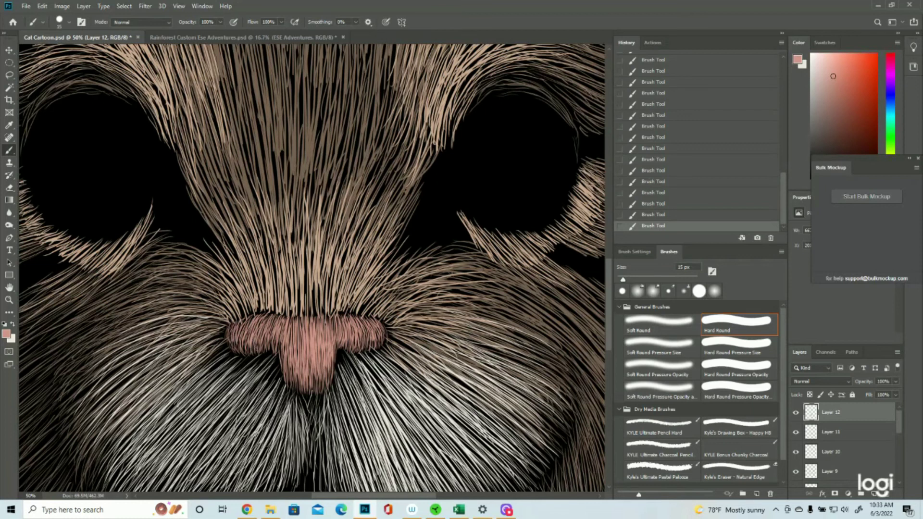
View the whole cat face and save the document
click(8, 300)
drag(352, 316, 306, 314)
scroll(356, 248, up, 1)
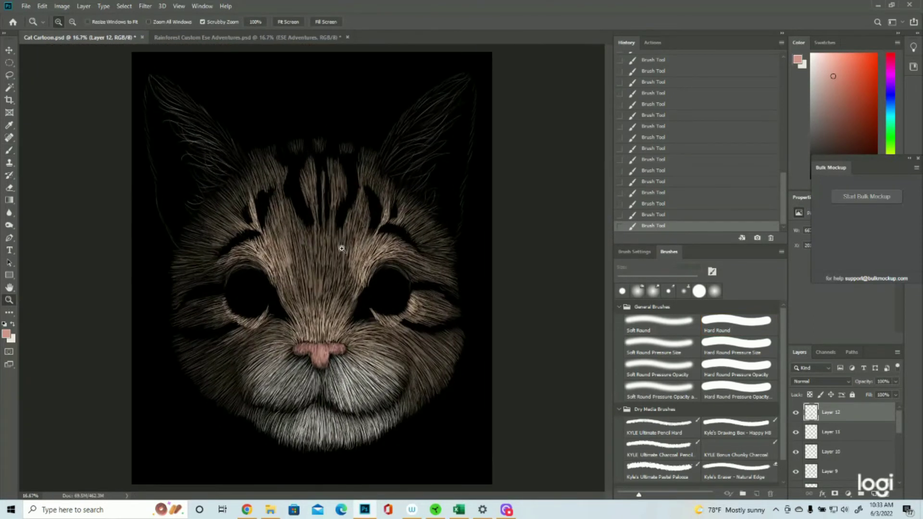
click(24, 5)
click(28, 103)
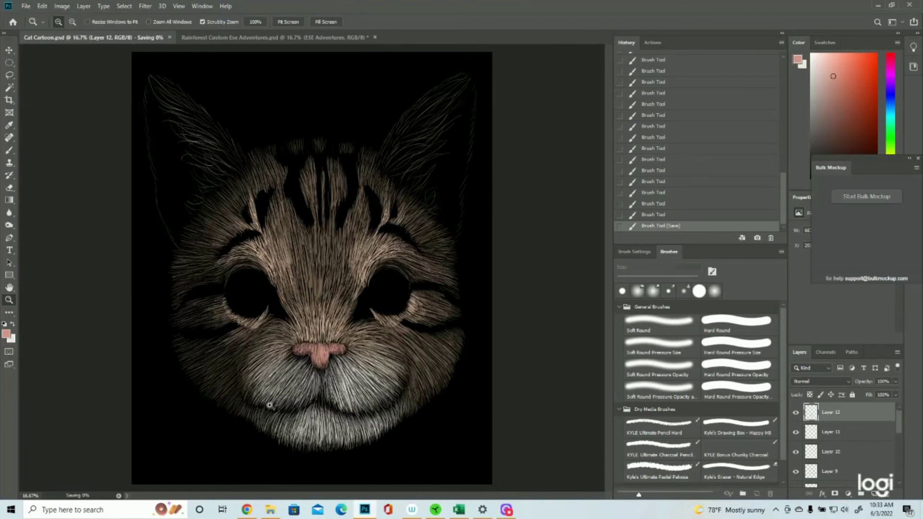
Show the colour swatches on Layer 3, sample the brown one as foreground colour, and hide the layer again
scroll(798, 427, down, 5)
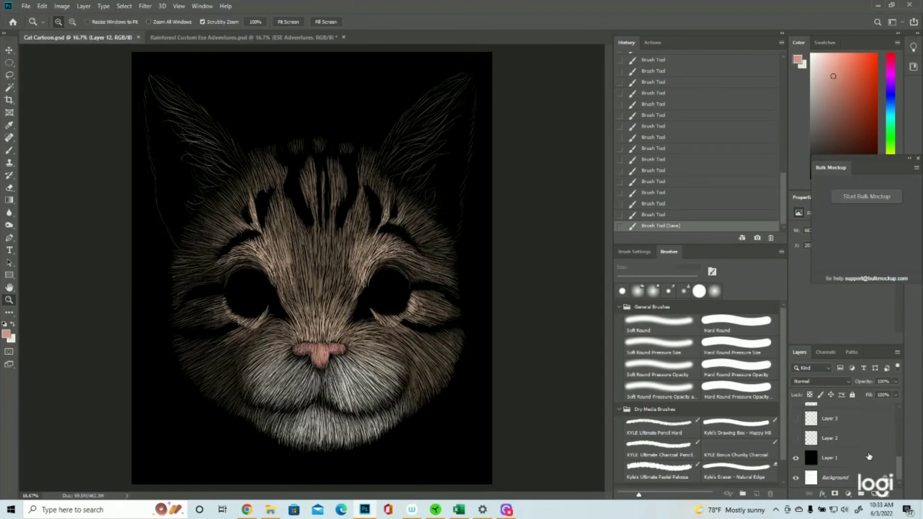
click(795, 419)
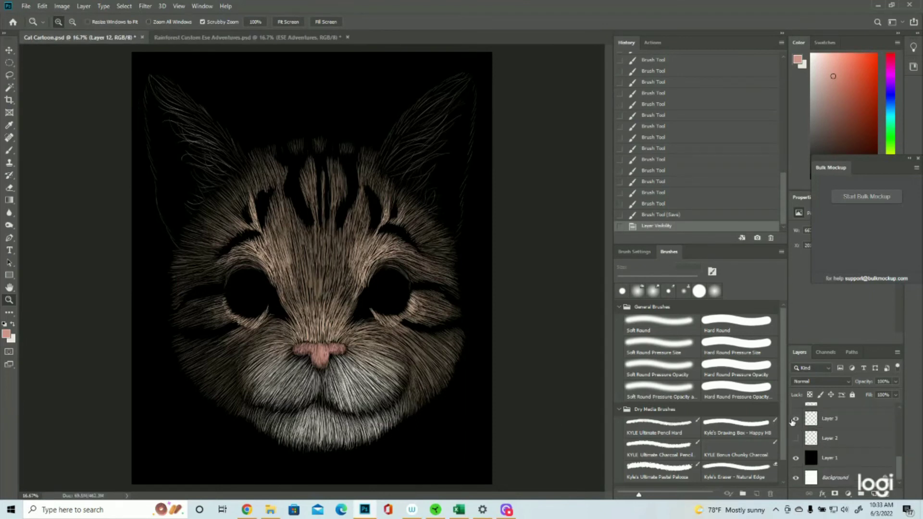
click(6, 334)
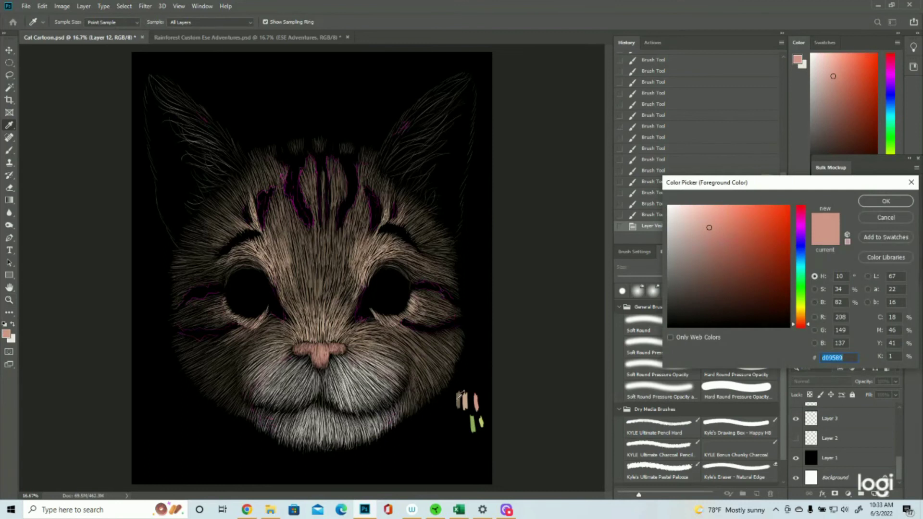
click(460, 395)
click(895, 202)
key(z)
click(796, 419)
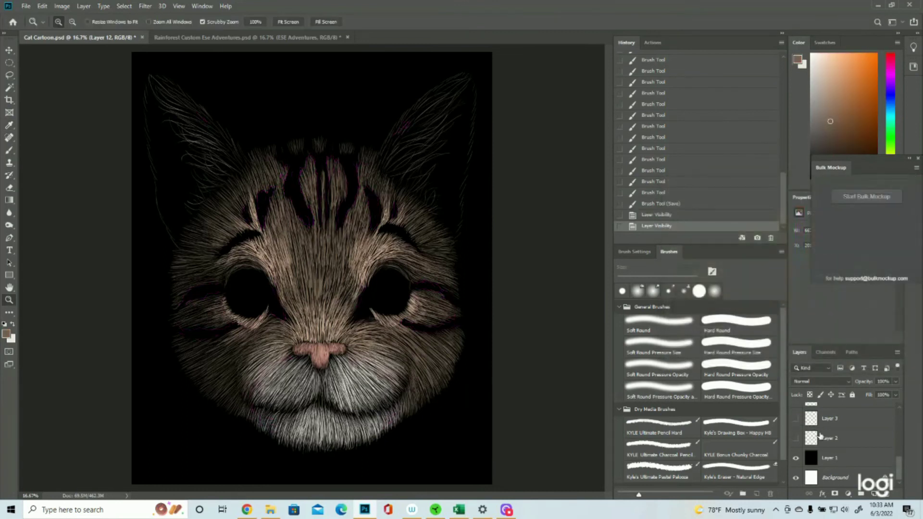
Add a new layer and paint brown 15 px strokes from the tip down the inner edge of the right-hand ear
scroll(838, 450, up, 5)
click(874, 494)
drag(480, 127, 532, 181)
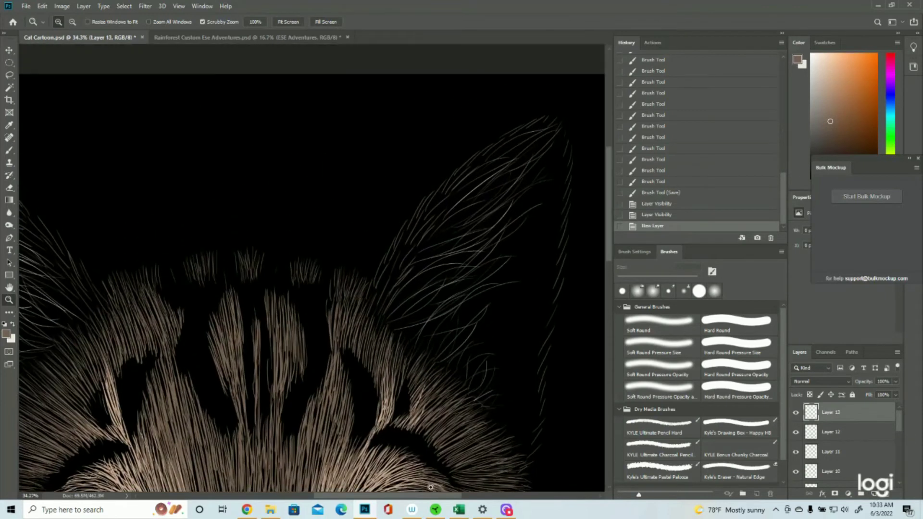
drag(444, 495, 470, 495)
click(9, 151)
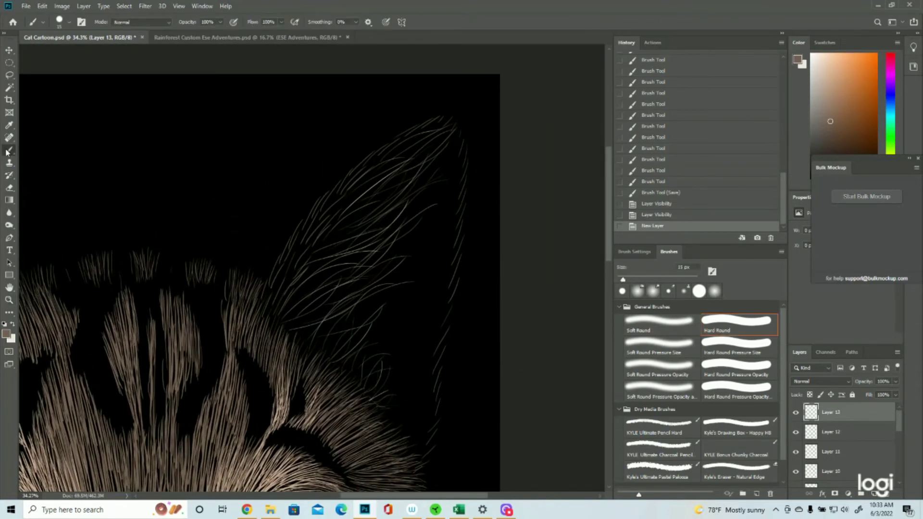
drag(440, 117, 429, 125)
drag(441, 118, 430, 125)
drag(443, 118, 427, 127)
mouse_move(442, 117)
mouse_down()
mouse_move(396, 144)
mouse_move(428, 125)
mouse_up()
mouse_move(441, 117)
mouse_down()
mouse_move(389, 146)
mouse_move(427, 126)
mouse_up()
mouse_move(441, 117)
mouse_down()
mouse_move(381, 147)
mouse_move(346, 186)
mouse_move(352, 172)
mouse_up()
mouse_move(330, 201)
mouse_down()
mouse_move(346, 176)
mouse_move(294, 235)
mouse_up()
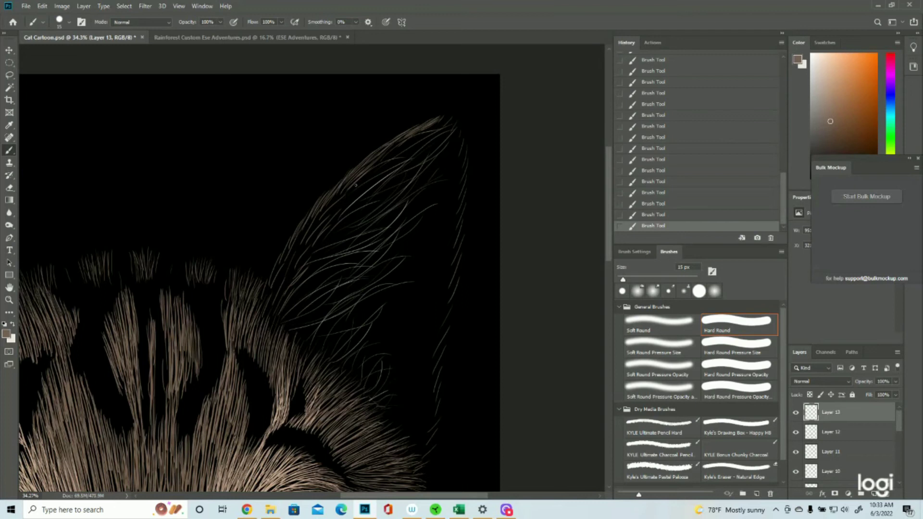
Thicken the brown fur along the lower inner edge of the right-hand ear down to the head
drag(348, 180, 325, 217)
drag(319, 220, 294, 269)
mouse_move(291, 274)
mouse_down()
mouse_move(276, 320)
mouse_move(295, 249)
mouse_up()
drag(280, 293, 310, 233)
Paint dense brown strokes along the inner edge of the left-hand ear from its base to its tip
scroll(308, 231, down, 3)
mouse_move(221, 269)
mouse_down()
mouse_move(192, 222)
mouse_move(156, 198)
mouse_up()
drag(197, 245, 144, 179)
drag(113, 147, 79, 127)
drag(144, 176, 98, 139)
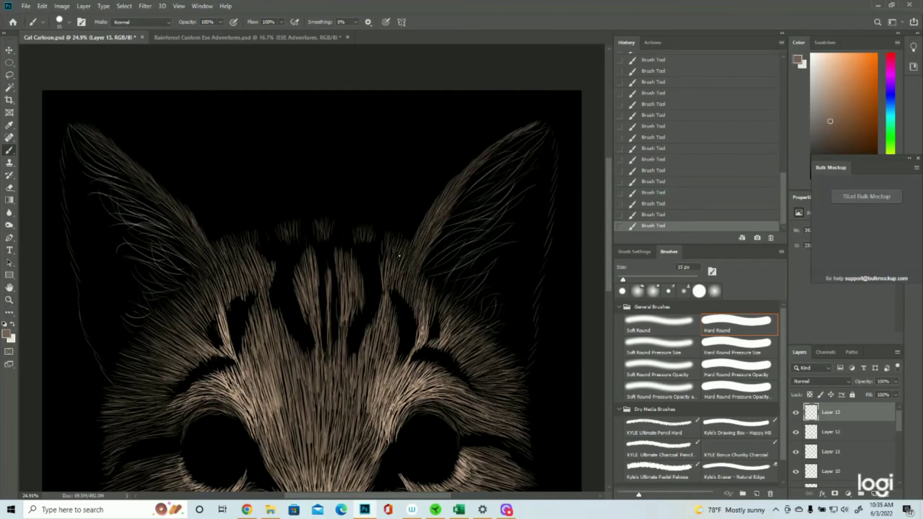
scroll(115, 186, down, 1)
scroll(115, 185, up, 1)
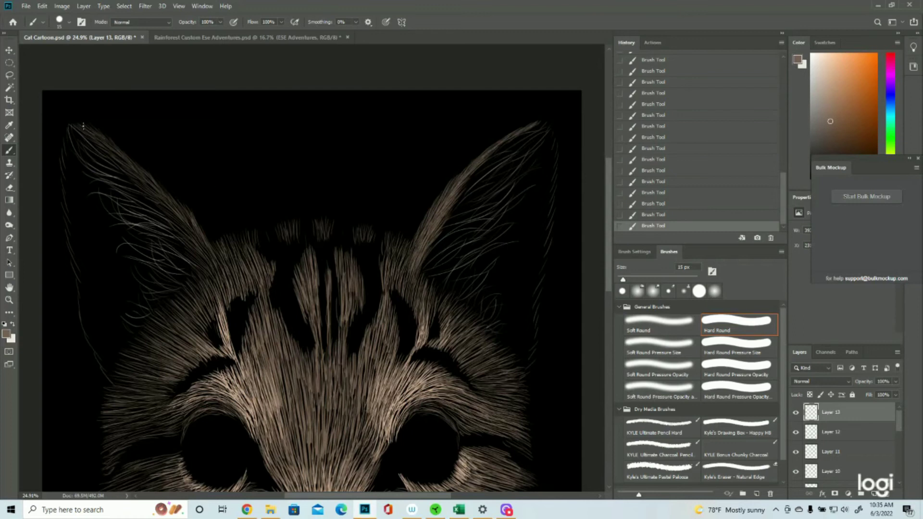
drag(80, 128, 120, 156)
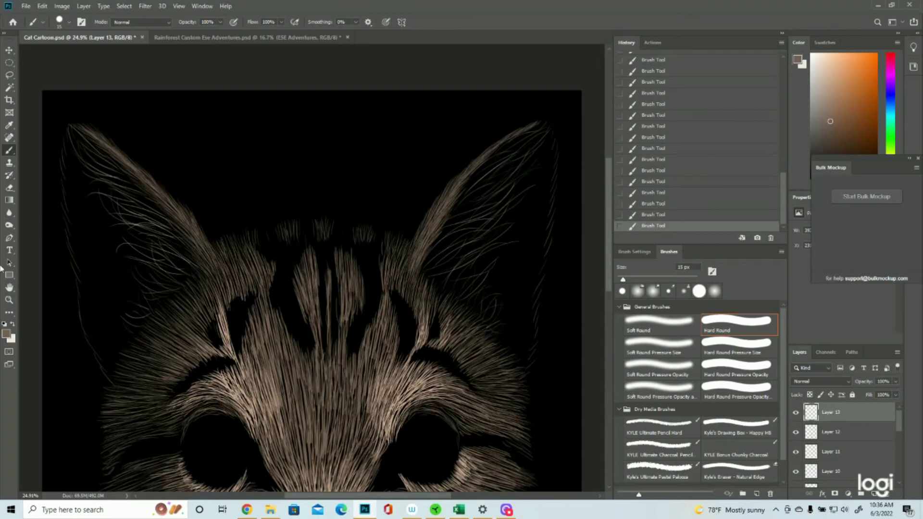
Add another layer and paint brown strokes around the right-hand ear's tip and down its upper outer edge
click(9, 300)
mouse_move(266, 255)
mouse_down()
mouse_move(227, 253)
mouse_move(248, 252)
mouse_up()
drag(456, 238, 494, 186)
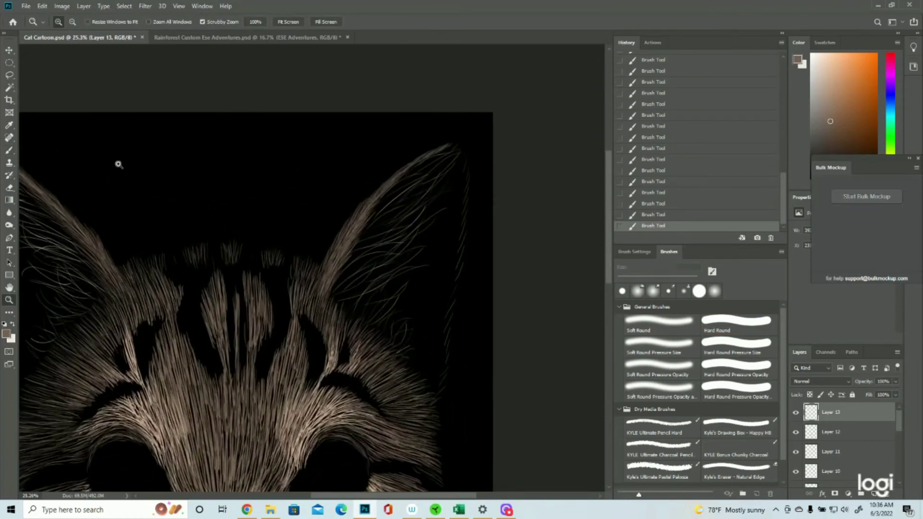
click(9, 150)
click(875, 495)
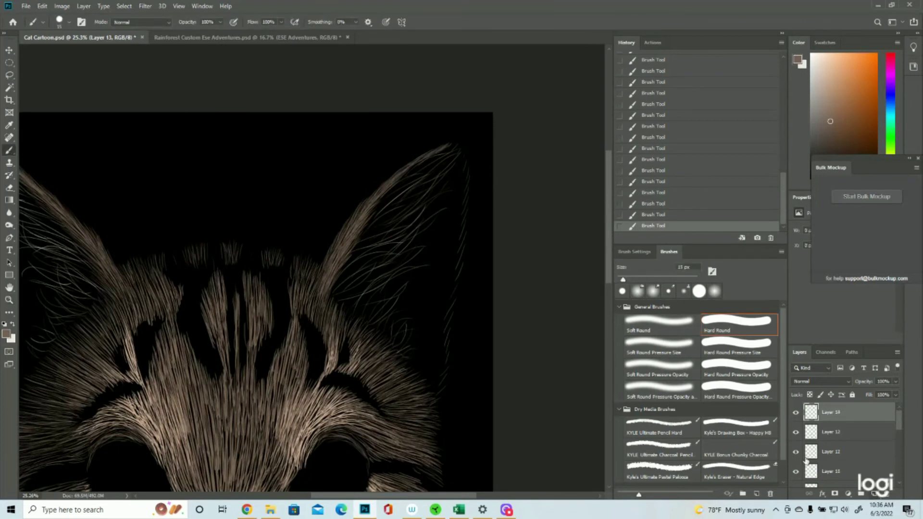
drag(447, 148, 453, 142)
drag(449, 148, 458, 141)
drag(453, 147, 460, 141)
drag(451, 145, 459, 142)
drag(451, 146, 460, 141)
drag(453, 146, 465, 147)
mouse_move(461, 160)
mouse_down()
mouse_move(464, 146)
mouse_move(465, 155)
mouse_up()
drag(461, 201, 464, 195)
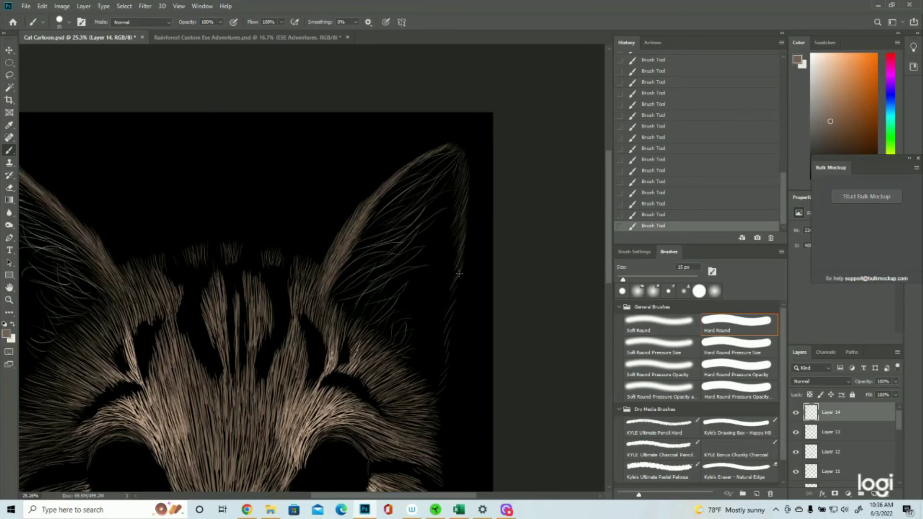
Continue the brown strokes down the lower outer edge of the right-hand ear to where it meets the head
drag(438, 323, 456, 293)
drag(437, 326, 453, 305)
drag(443, 362, 436, 379)
mouse_move(442, 390)
mouse_down()
mouse_move(431, 402)
mouse_move(422, 392)
mouse_up()
mouse_move(456, 202)
mouse_down()
mouse_move(438, 229)
mouse_move(462, 239)
mouse_move(436, 310)
mouse_up()
mouse_move(439, 346)
mouse_down()
mouse_move(428, 375)
mouse_move(409, 366)
mouse_up()
Paint brown strokes down the outer edge of the left-hand ear to its base
scroll(311, 268, down, 3)
drag(126, 128, 124, 196)
drag(122, 220, 136, 265)
drag(141, 290, 156, 306)
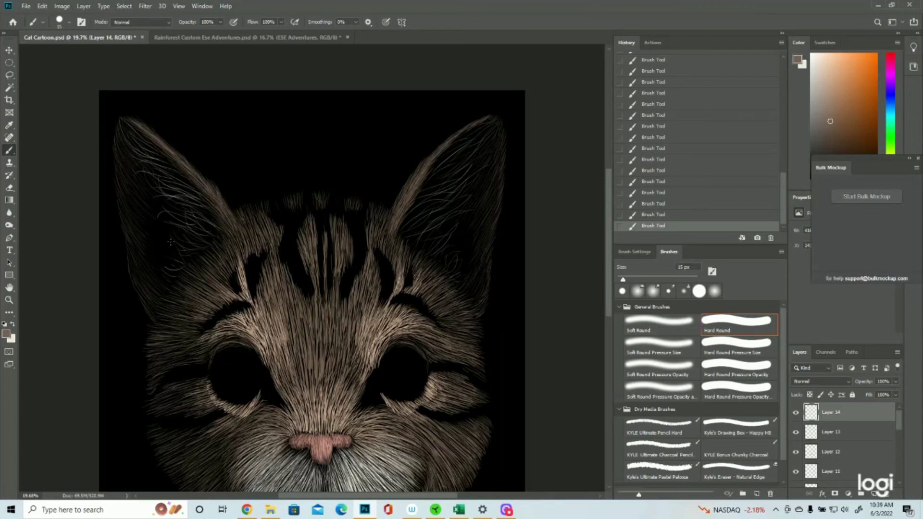
Add a new layer and paint short brown strokes just inside the outer edge of the right-hand ear
click(874, 493)
drag(500, 136, 500, 126)
drag(501, 143, 497, 137)
mouse_move(497, 157)
mouse_down()
mouse_move(483, 180)
mouse_move(494, 150)
mouse_up()
drag(488, 170, 492, 164)
drag(489, 182, 490, 176)
mouse_move(486, 194)
mouse_down()
mouse_move(486, 164)
mouse_move(484, 175)
mouse_move(494, 164)
mouse_move(486, 189)
mouse_up()
drag(483, 206, 484, 201)
drag(481, 219, 483, 205)
Paint matching short brown strokes just inside the outer edge of the left-hand ear
mouse_move(121, 137)
mouse_down()
mouse_move(118, 127)
mouse_move(122, 137)
mouse_up()
drag(137, 176, 128, 163)
drag(140, 214, 128, 202)
drag(139, 239, 120, 208)
click(9, 300)
mouse_move(338, 271)
mouse_down()
mouse_move(311, 269)
mouse_move(343, 269)
mouse_up()
Add a new layer, set the foreground colour to off-white #ede7dd, and paint fine hairs in the right-hand ear's lower interior
click(875, 495)
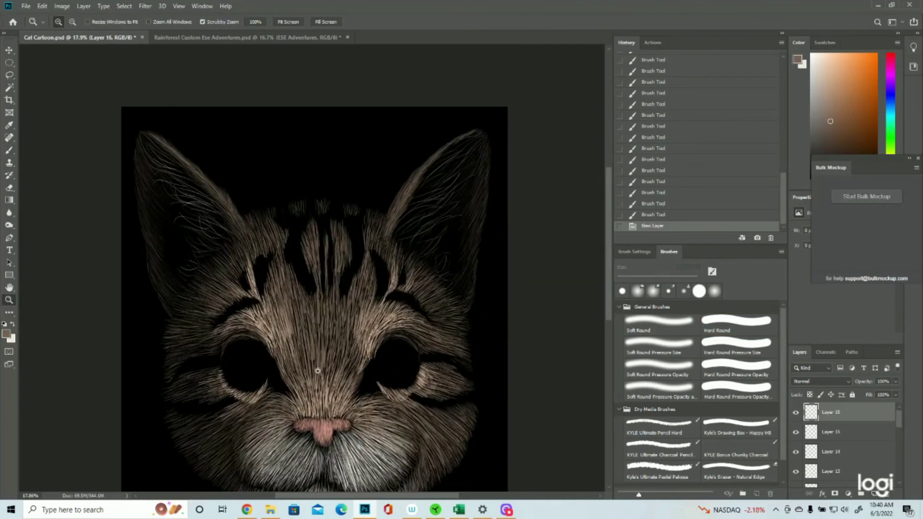
click(7, 334)
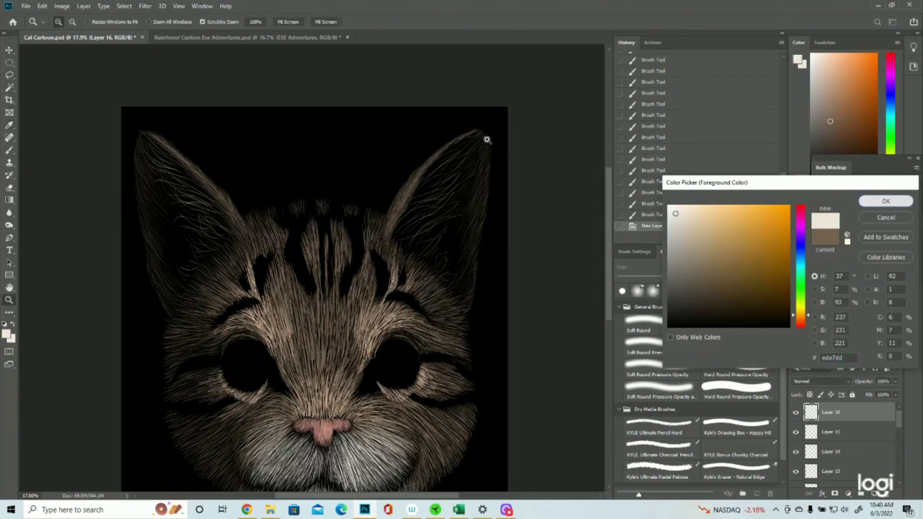
click(886, 202)
click(10, 150)
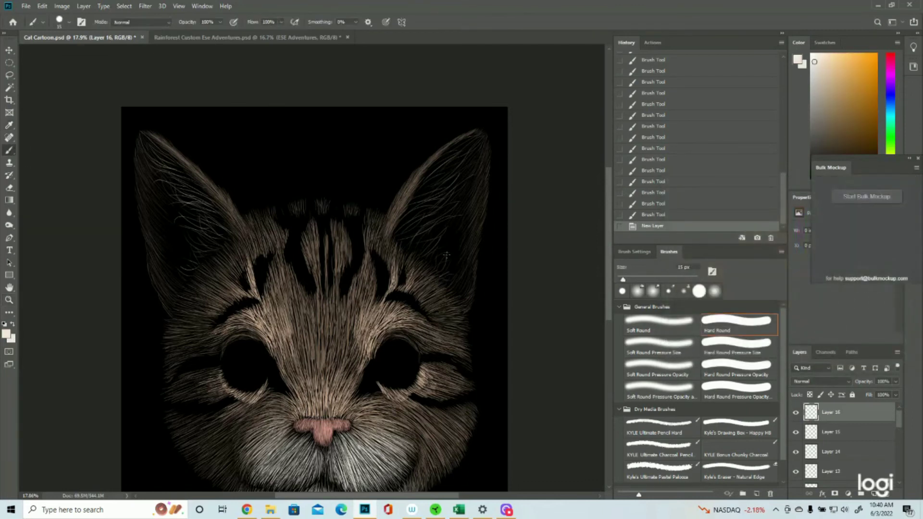
drag(445, 255, 436, 271)
drag(442, 260, 436, 272)
drag(445, 262, 438, 274)
drag(444, 266, 441, 276)
mouse_move(447, 270)
mouse_down()
mouse_move(443, 280)
mouse_move(445, 269)
mouse_up()
drag(444, 273, 446, 264)
mouse_move(446, 269)
mouse_down()
mouse_move(431, 231)
mouse_move(443, 255)
mouse_up()
mouse_move(436, 261)
mouse_down()
mouse_move(436, 261)
mouse_move(442, 233)
mouse_move(419, 255)
mouse_move(445, 230)
mouse_move(407, 254)
mouse_move(424, 228)
mouse_move(422, 244)
mouse_move(405, 249)
mouse_move(436, 233)
mouse_move(421, 231)
mouse_move(410, 246)
mouse_move(441, 233)
mouse_move(417, 244)
mouse_move(427, 229)
mouse_move(402, 247)
mouse_move(426, 225)
mouse_up()
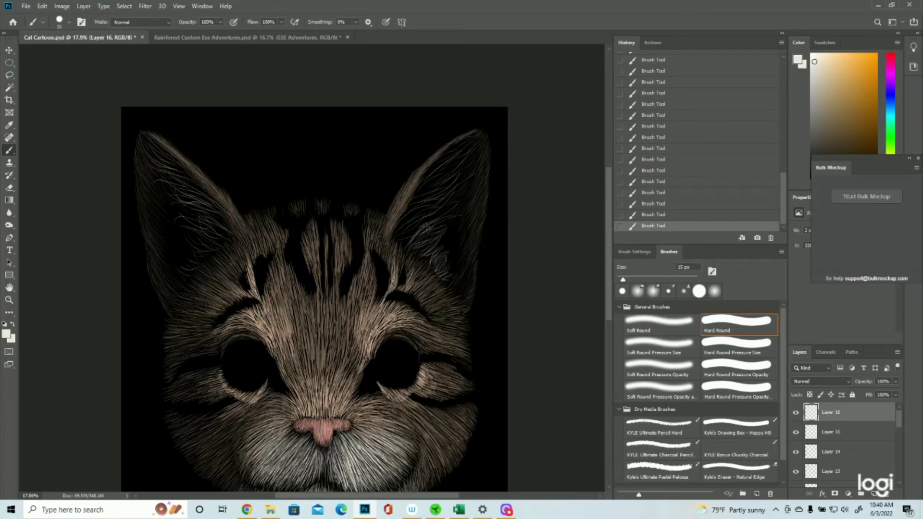
Extend the off-white hairs up the interior of the right-hand ear to its tip
drag(399, 252, 421, 224)
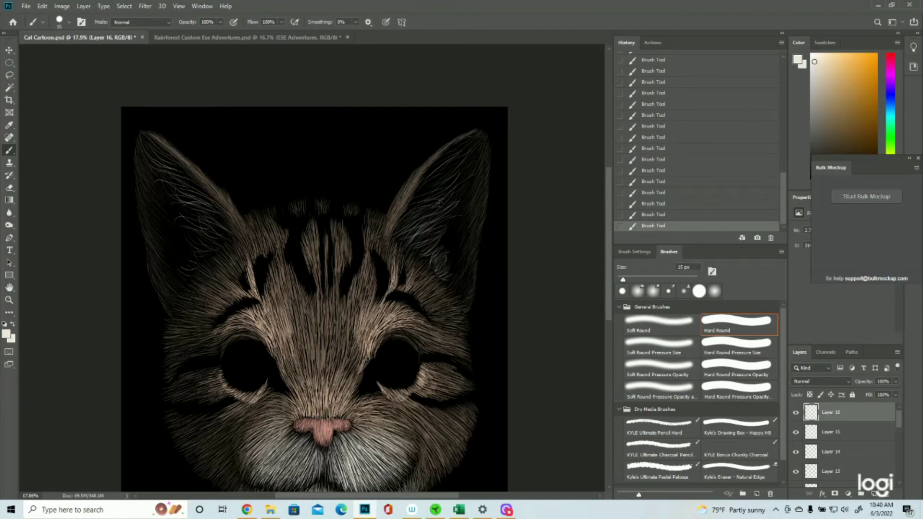
drag(408, 212, 448, 191)
mouse_move(419, 196)
mouse_down()
mouse_move(461, 164)
mouse_move(476, 136)
mouse_up()
Paint off-white hairs throughout the left-hand ear's interior and add more at the inner base of the right-hand ear
drag(199, 267, 183, 279)
drag(213, 252, 195, 263)
mouse_move(220, 248)
mouse_down()
mouse_move(189, 235)
mouse_move(181, 210)
mouse_up()
mouse_move(207, 209)
mouse_down()
mouse_move(165, 182)
mouse_move(155, 157)
mouse_up()
drag(209, 196, 174, 177)
drag(176, 160, 156, 144)
drag(225, 223, 204, 210)
drag(394, 232, 404, 247)
drag(405, 244, 416, 261)
drag(415, 254, 431, 269)
drag(215, 256, 202, 269)
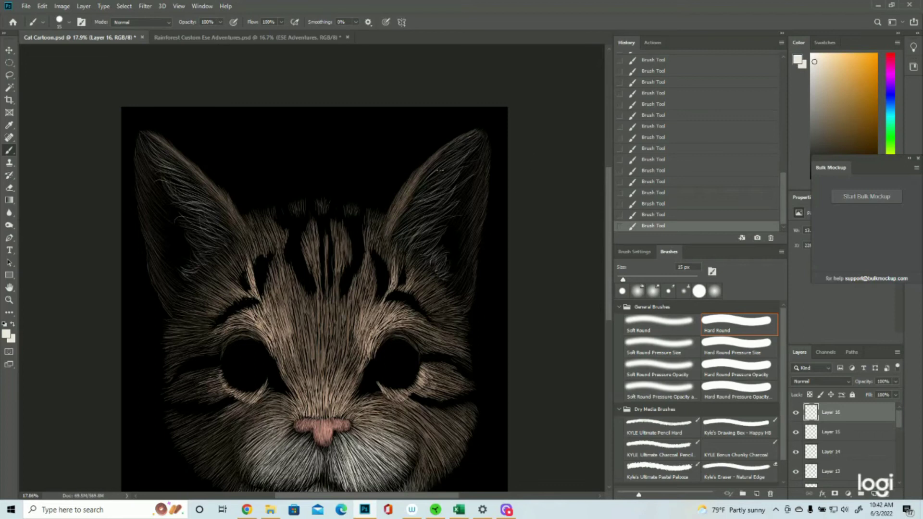
Layer brighter off-white strokes over the right-hand ear's inner fur from base to tip
mouse_move(435, 204)
mouse_down()
mouse_move(463, 181)
mouse_move(453, 191)
mouse_up()
mouse_move(416, 215)
mouse_down()
mouse_move(449, 197)
mouse_move(437, 203)
mouse_up()
mouse_move(408, 220)
mouse_down()
mouse_move(475, 172)
mouse_move(427, 201)
mouse_move(464, 178)
mouse_move(450, 179)
mouse_move(457, 169)
mouse_move(411, 205)
mouse_move(461, 157)
mouse_up()
mouse_move(428, 184)
mouse_down()
mouse_move(478, 136)
mouse_move(448, 157)
mouse_move(432, 170)
mouse_move(483, 135)
mouse_up()
drag(440, 163, 472, 138)
drag(437, 167, 463, 151)
drag(427, 187, 480, 173)
mouse_move(435, 220)
mouse_down()
mouse_move(459, 193)
mouse_move(456, 203)
mouse_up()
mouse_move(410, 235)
mouse_down()
mouse_move(440, 206)
mouse_move(450, 213)
mouse_move(440, 227)
mouse_move(448, 226)
mouse_move(446, 240)
mouse_move(437, 236)
mouse_up()
mouse_move(426, 247)
mouse_down()
mouse_move(445, 236)
mouse_move(440, 264)
mouse_move(449, 252)
mouse_move(453, 271)
mouse_up()
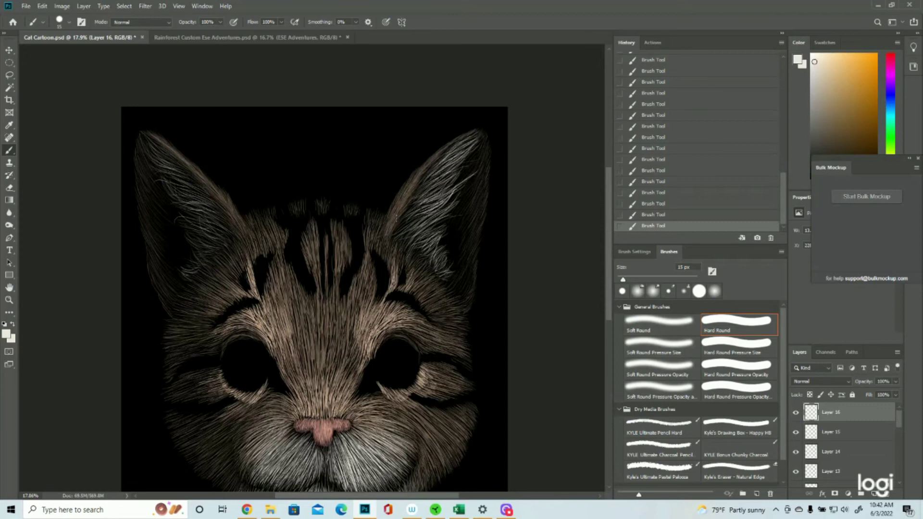
Fill the remaining gaps in the middle and lower inner fur of the right-hand ear with off-white strokes
mouse_move(430, 206)
mouse_down()
mouse_move(443, 181)
mouse_move(464, 196)
mouse_up()
mouse_move(421, 235)
mouse_down()
mouse_move(446, 231)
mouse_move(450, 214)
mouse_up()
drag(449, 180, 474, 172)
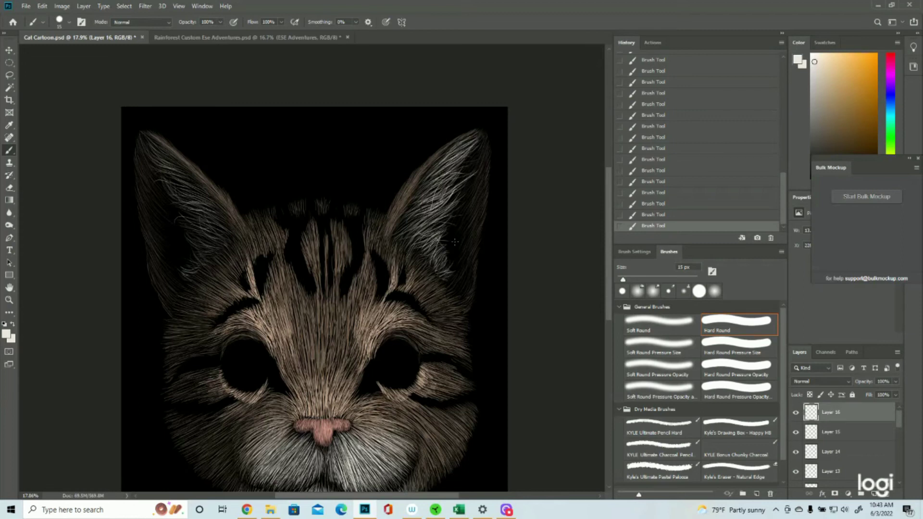
drag(459, 253, 419, 250)
drag(437, 202, 411, 226)
Layer dense off-white strokes over the left-hand ear's inner fur and save the document
mouse_move(152, 155)
mouse_down()
mouse_move(188, 170)
mouse_move(180, 175)
mouse_move(195, 185)
mouse_move(172, 180)
mouse_move(198, 188)
mouse_move(210, 202)
mouse_move(194, 205)
mouse_move(223, 230)
mouse_move(207, 264)
mouse_up()
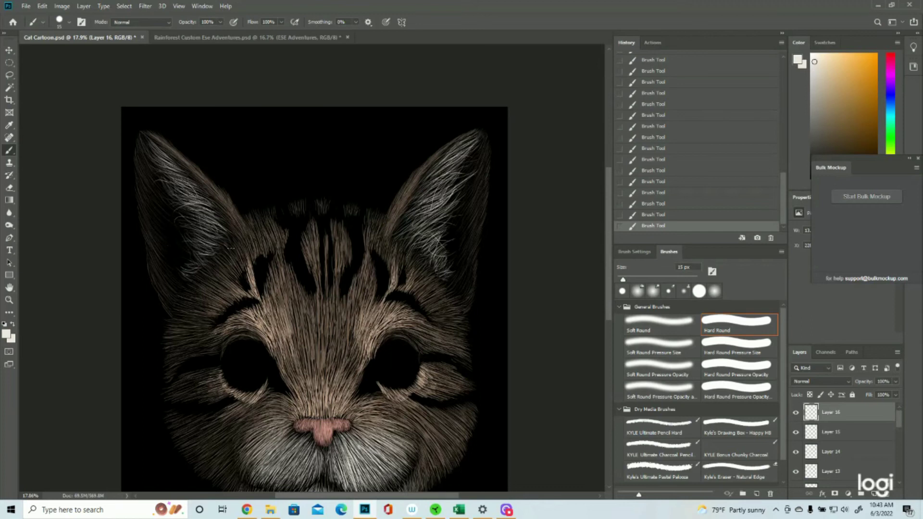
click(8, 299)
drag(338, 299, 315, 223)
drag(323, 169, 326, 155)
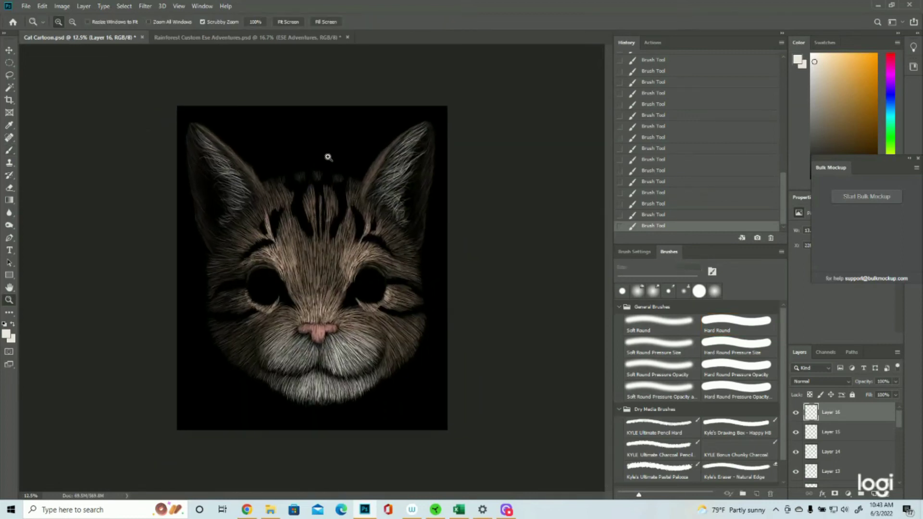
click(26, 7)
click(36, 104)
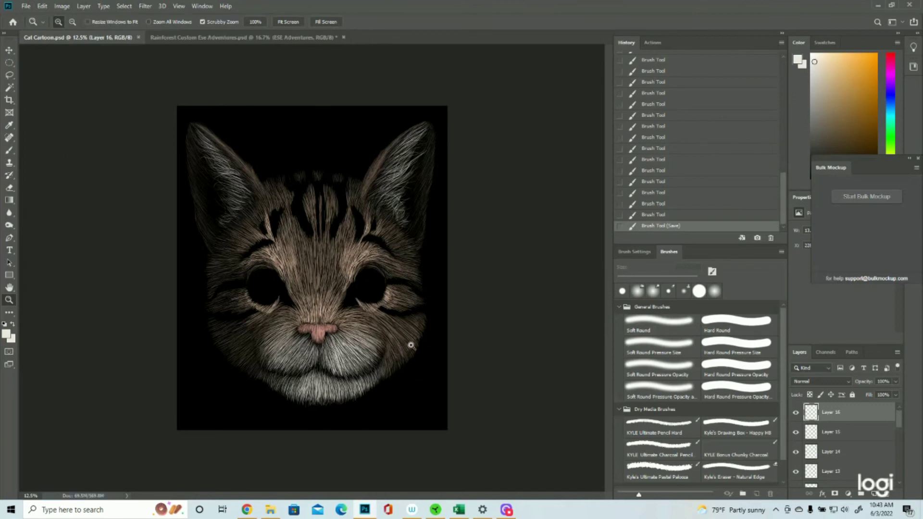
Add fine off-white hairs at the base of the left-hand ear and check them on the whole face
mouse_move(271, 208)
mouse_down()
mouse_move(294, 206)
mouse_move(276, 209)
mouse_up()
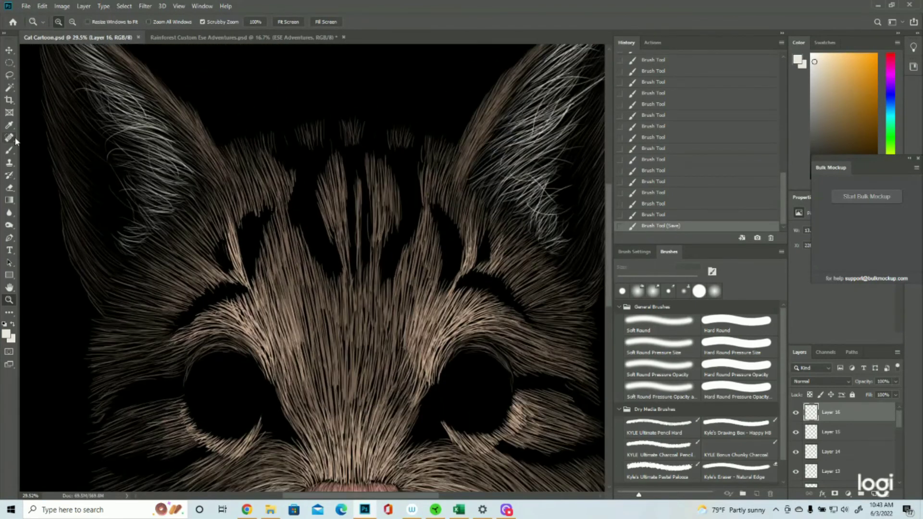
click(9, 150)
drag(176, 223, 157, 216)
mouse_move(164, 220)
mouse_down()
mouse_move(148, 214)
mouse_move(167, 234)
mouse_move(153, 230)
mouse_move(157, 238)
mouse_up()
mouse_move(164, 236)
mouse_down()
mouse_move(166, 203)
mouse_move(188, 204)
mouse_up()
drag(180, 193, 201, 210)
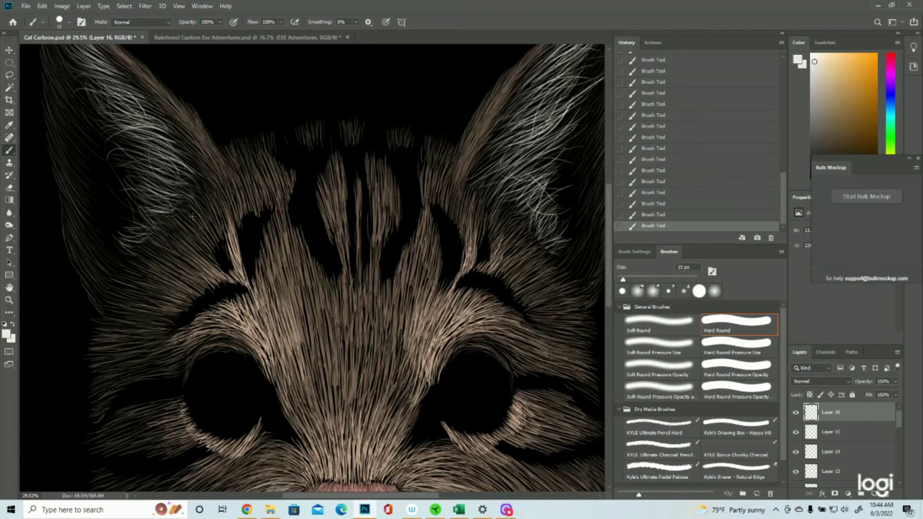
click(9, 299)
drag(339, 261, 276, 245)
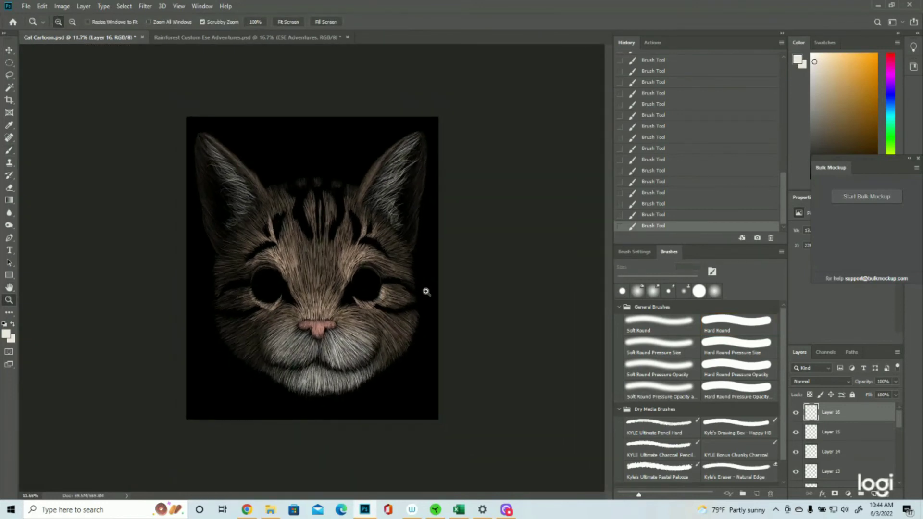
Add a new layer above the fur layers and sample the green swatch 8dae5d as the foreground colour, showing the swatch layer only for sampling
drag(380, 292, 394, 293)
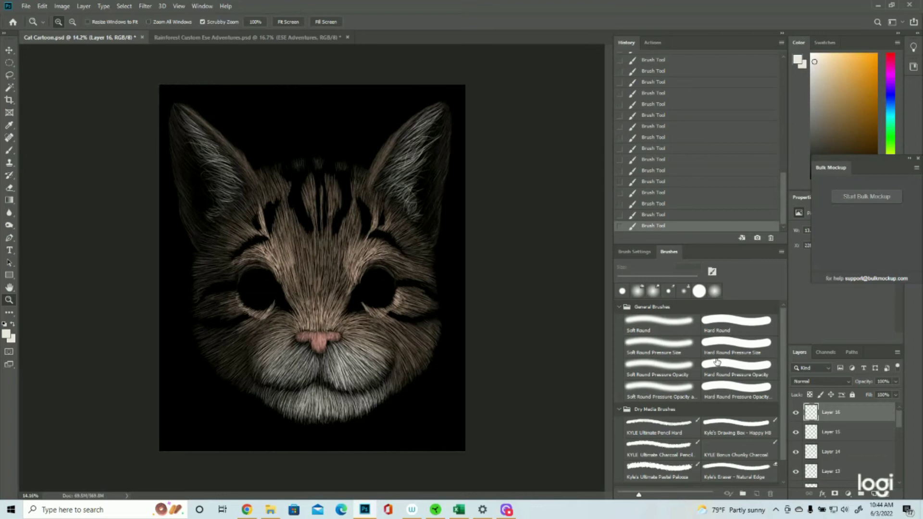
click(873, 494)
scroll(875, 468, down, 5)
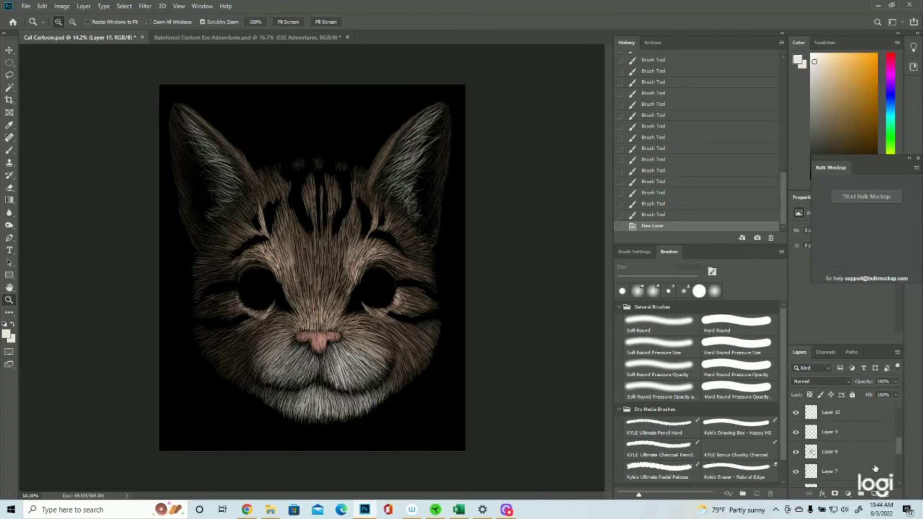
scroll(874, 469, down, 2)
click(795, 432)
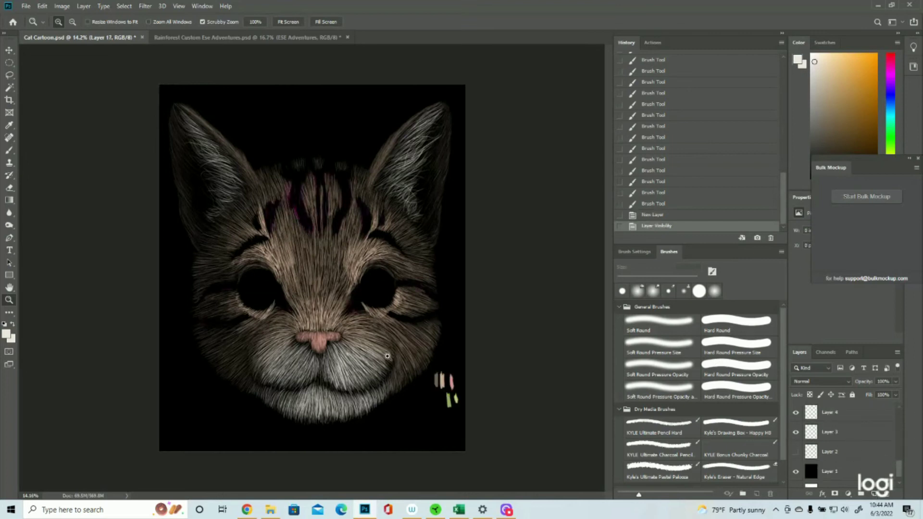
click(6, 334)
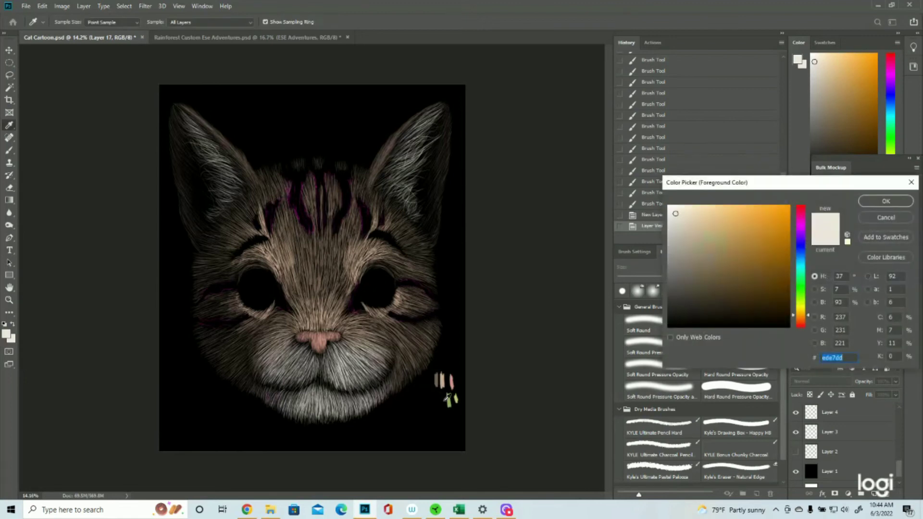
click(452, 398)
key(z)
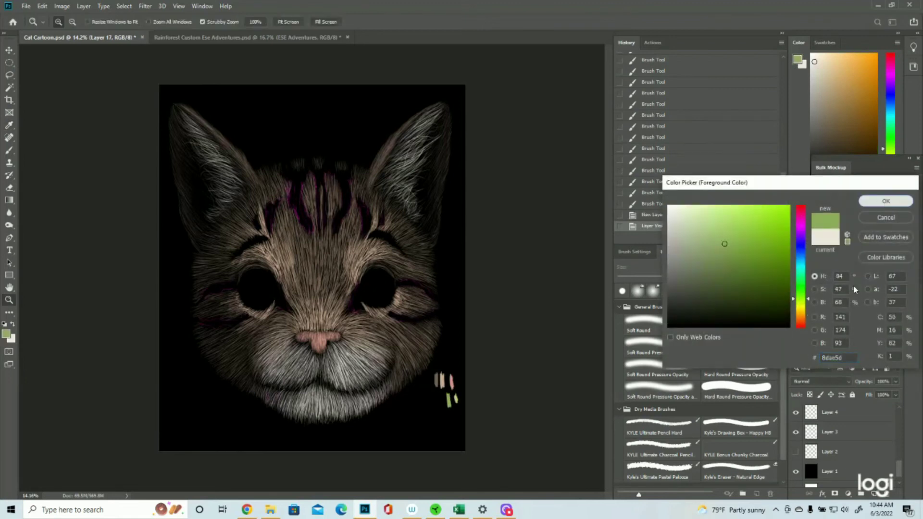
click(882, 202)
click(795, 432)
scroll(797, 428, up, 5)
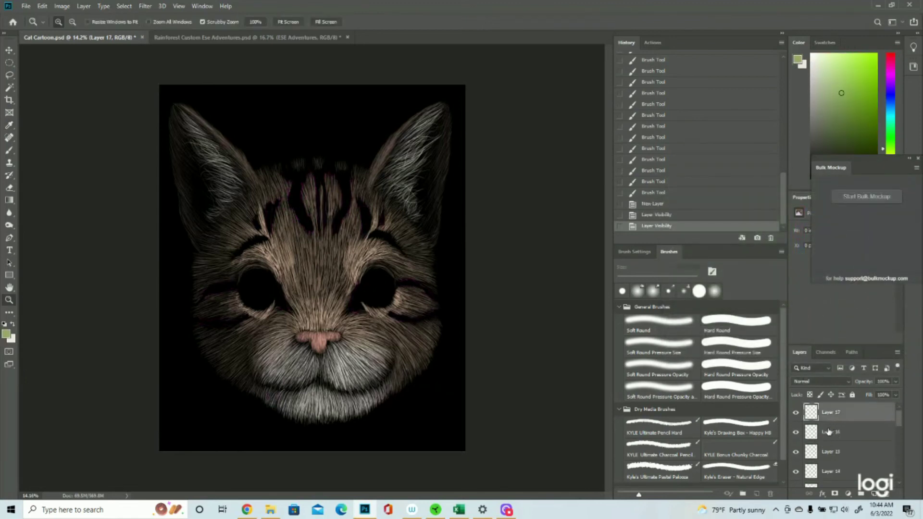
click(796, 413)
click(796, 412)
click(796, 413)
click(796, 412)
click(796, 412)
click(795, 413)
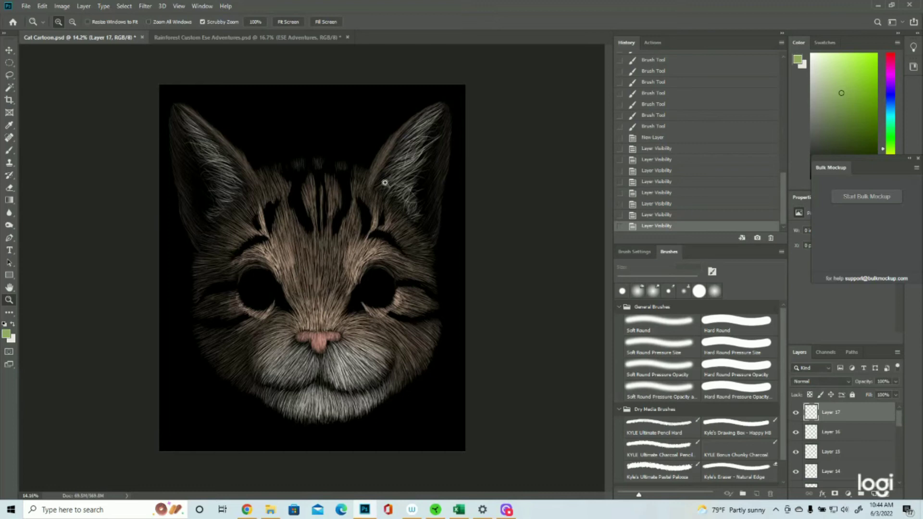
Check the eye outlines against the magenta sketch by showing Layer 2 briefly and hiding it again
click(346, 303)
click(346, 303)
scroll(851, 446, down, 5)
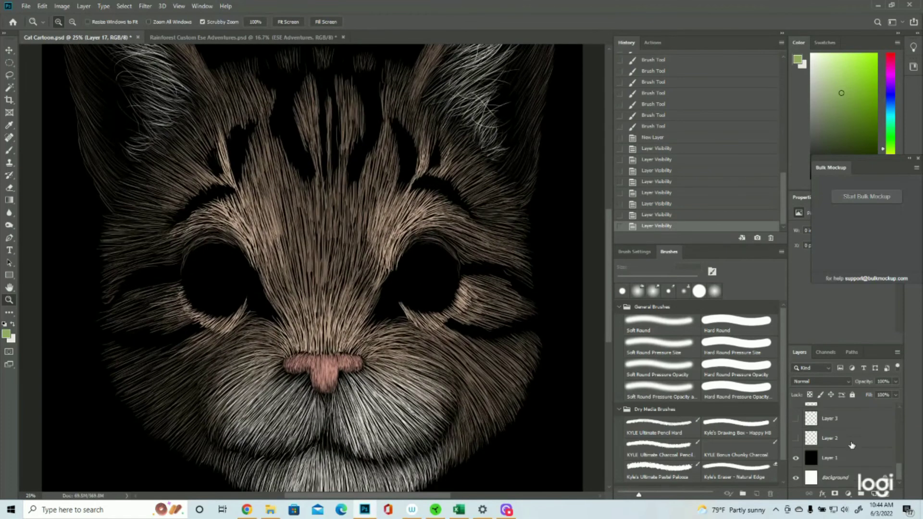
click(796, 438)
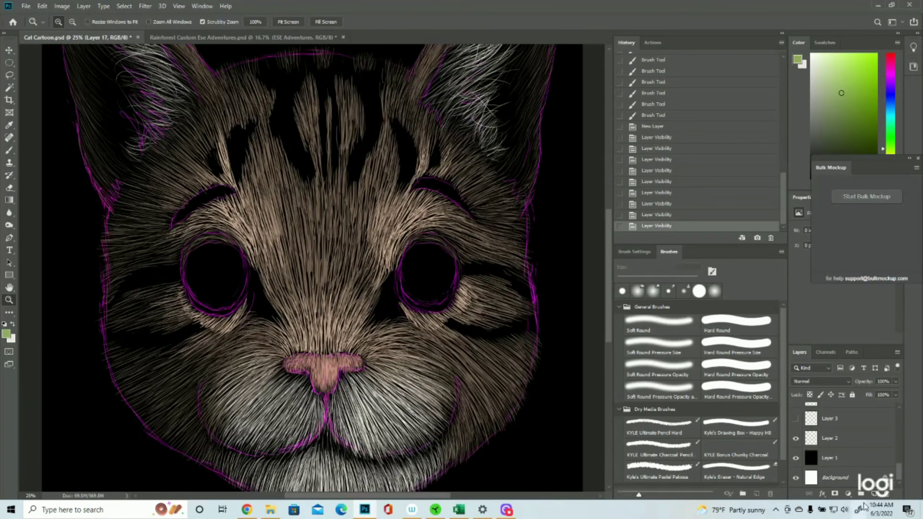
click(795, 438)
scroll(854, 453, up, 5)
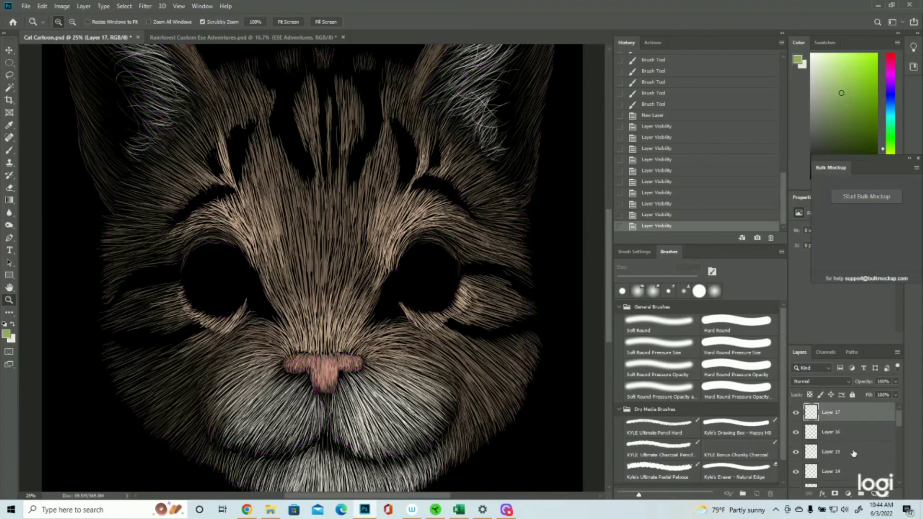
Switch the foreground colour to off-white and show the magenta sketch on Layer 2 as a guide for brushing on the new layer
click(7, 333)
click(12, 337)
click(883, 206)
scroll(878, 430, down, 3)
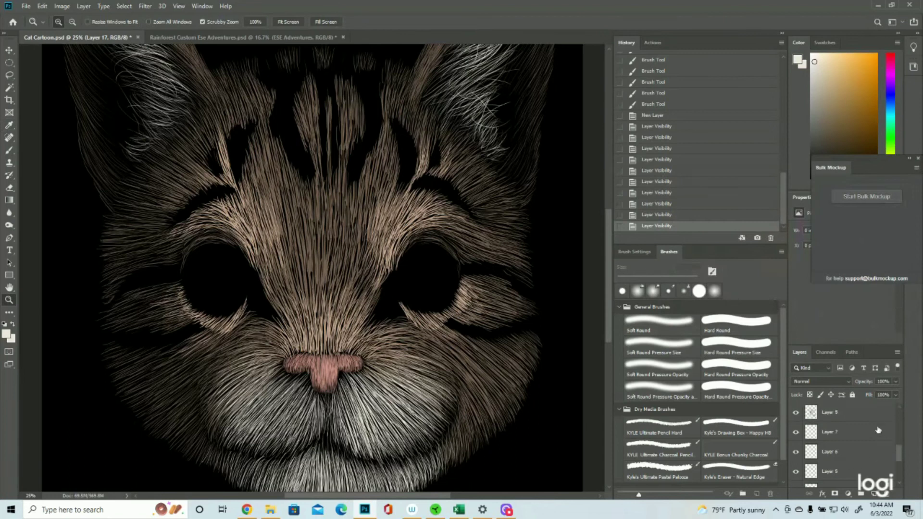
scroll(878, 430, down, 5)
click(795, 437)
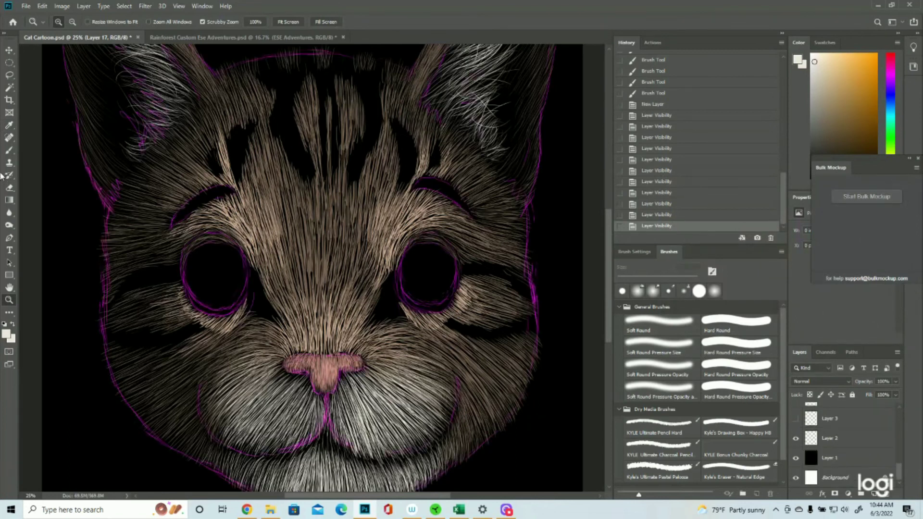
click(9, 150)
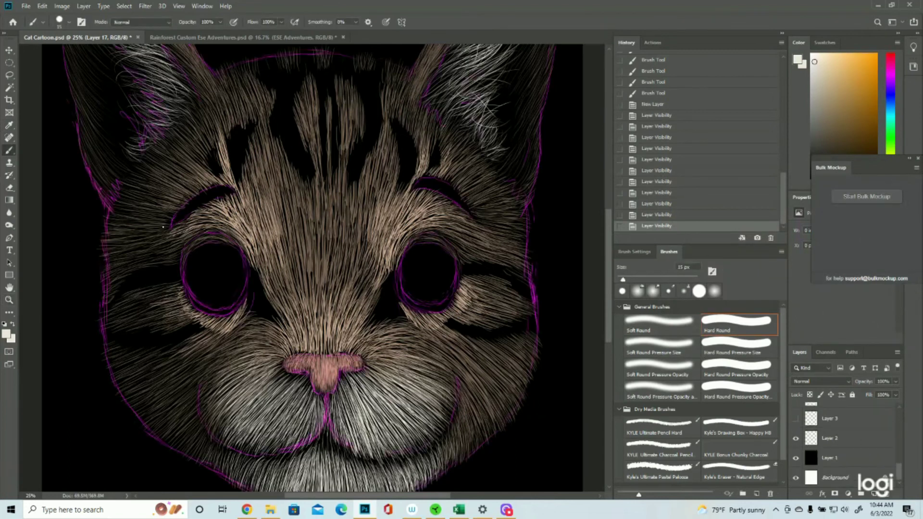
scroll(817, 446, up, 10)
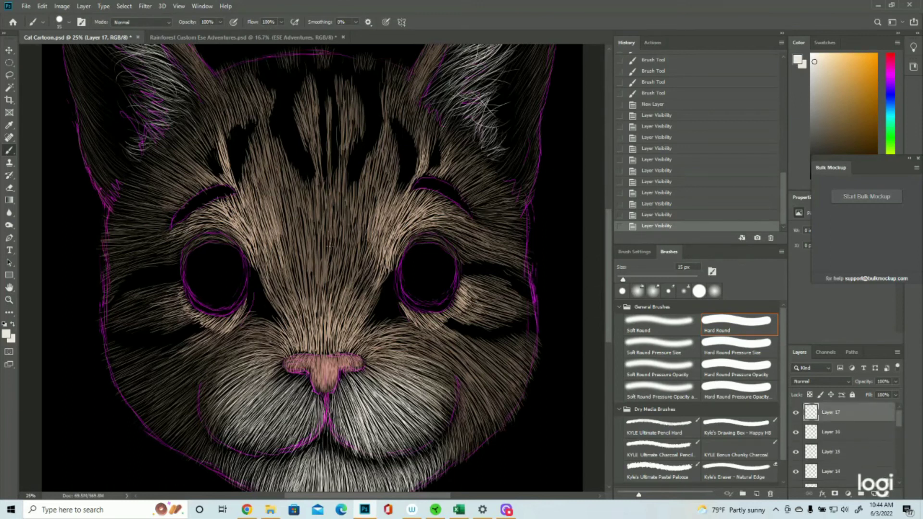
Trace the lower rims of both eyes with thin off-white brush strokes along the sketch lines, and hide the sketch layer
mouse_move(399, 264)
mouse_down()
mouse_move(423, 304)
mouse_move(402, 293)
mouse_move(433, 310)
mouse_up()
mouse_move(428, 308)
mouse_down()
mouse_move(409, 299)
mouse_move(435, 307)
mouse_up()
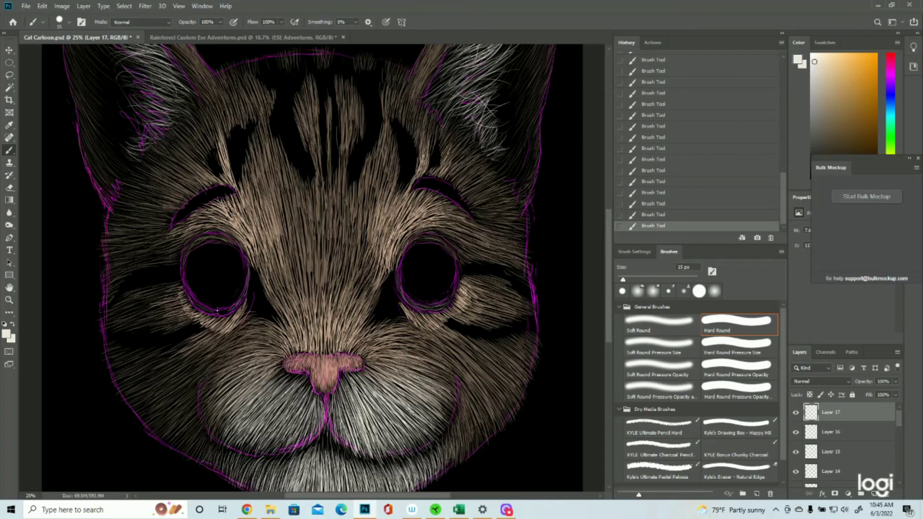
drag(222, 309, 207, 310)
scroll(822, 450, down, 5)
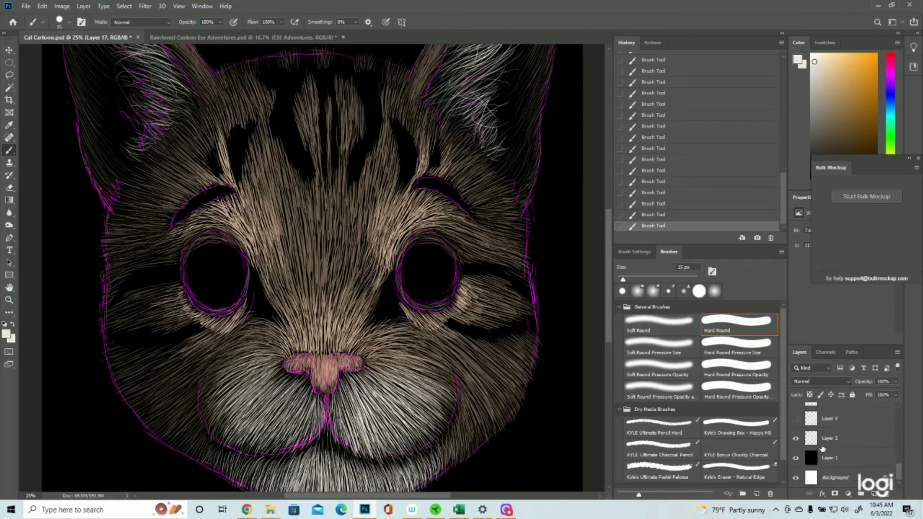
click(796, 439)
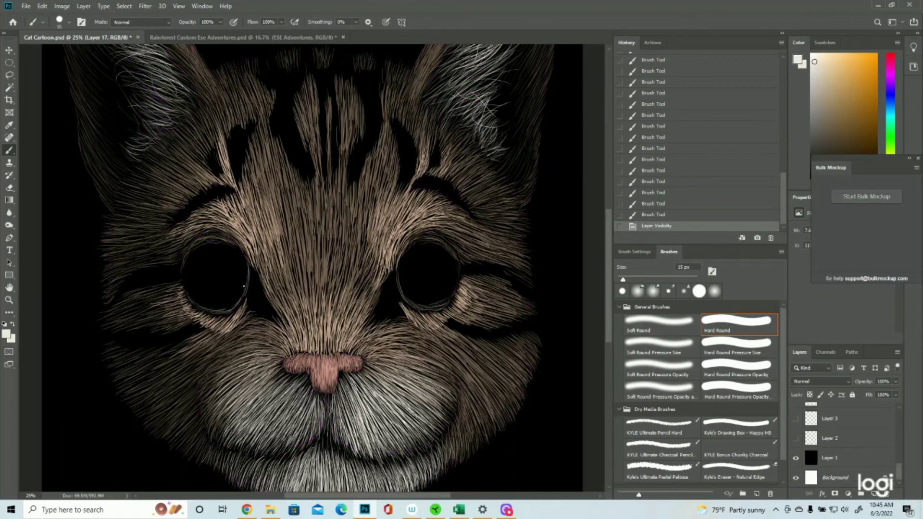
Build up the lower rim of the left-hand eye with curved off-white strokes from its inner edge to the outer corner
drag(248, 266, 242, 299)
drag(243, 298, 223, 312)
drag(231, 311, 209, 310)
drag(207, 309, 196, 301)
mouse_move(197, 303)
mouse_down()
mouse_move(174, 273)
mouse_move(189, 298)
mouse_move(237, 310)
mouse_up()
Build up the lower rim of the right-hand eye with curved off-white strokes on both sides
drag(397, 270, 409, 311)
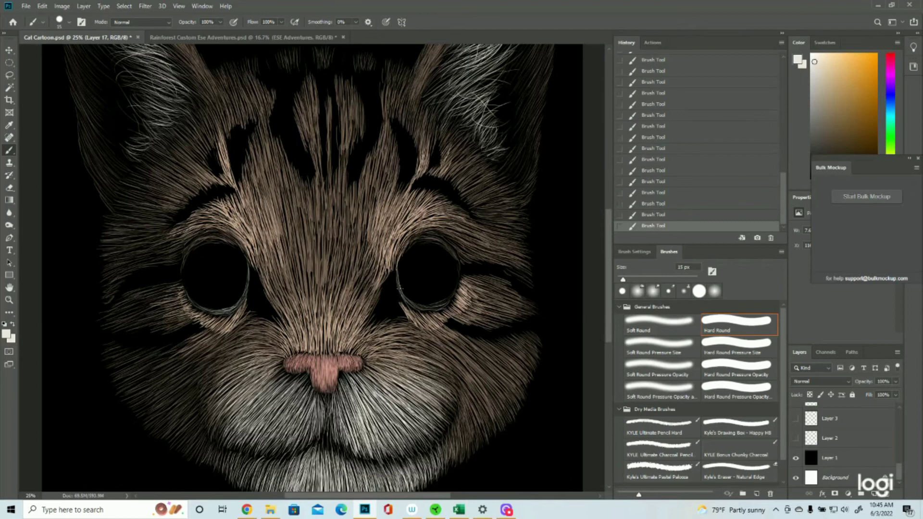
drag(405, 302, 417, 310)
drag(457, 285, 443, 308)
Add another new layer and brighten the lower rim of the right-hand eye with denser off-white strokes
scroll(838, 428, up, 10)
click(872, 493)
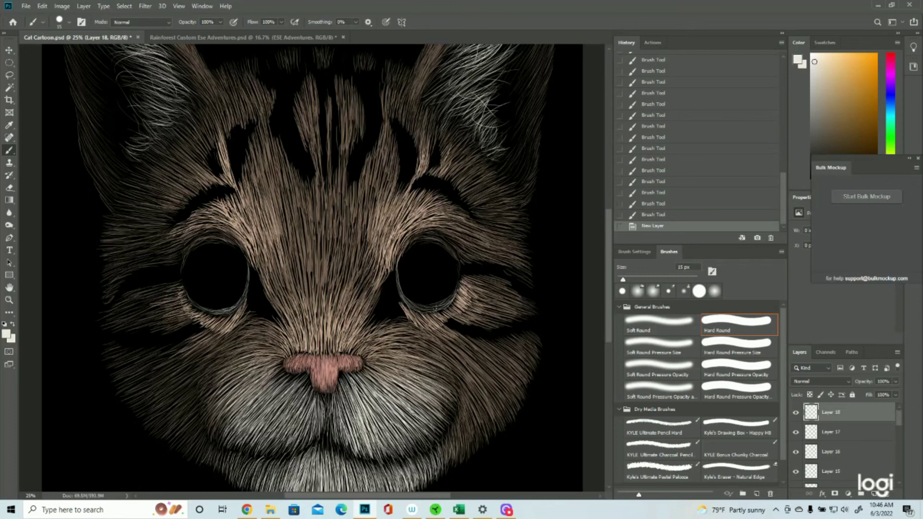
drag(455, 296, 437, 307)
drag(451, 295, 432, 303)
mouse_move(427, 309)
mouse_down()
mouse_move(423, 302)
mouse_move(450, 297)
mouse_move(438, 304)
mouse_up()
drag(405, 298, 432, 306)
drag(429, 308, 419, 304)
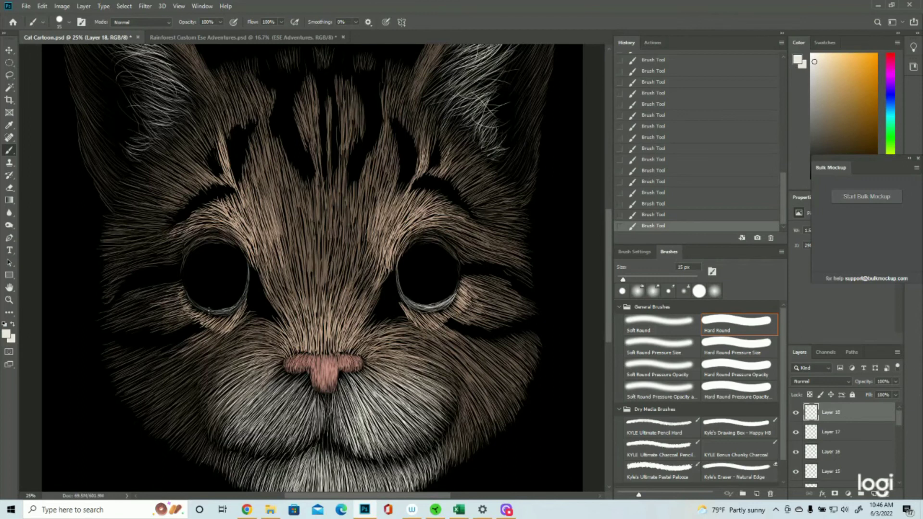
Brighten the lower rim of the left-hand eye with off-white strokes, redo the last one, and check the result on the whole face
drag(206, 310, 232, 308)
click(638, 216)
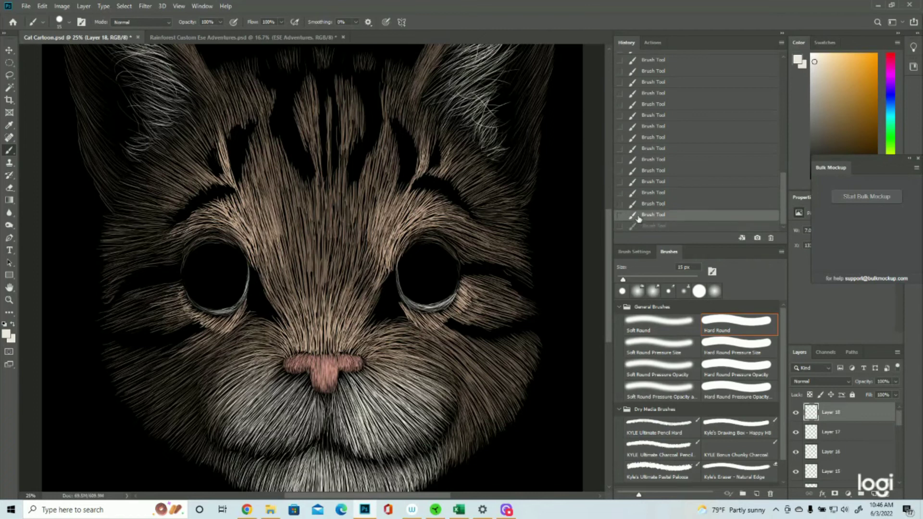
drag(247, 286, 240, 300)
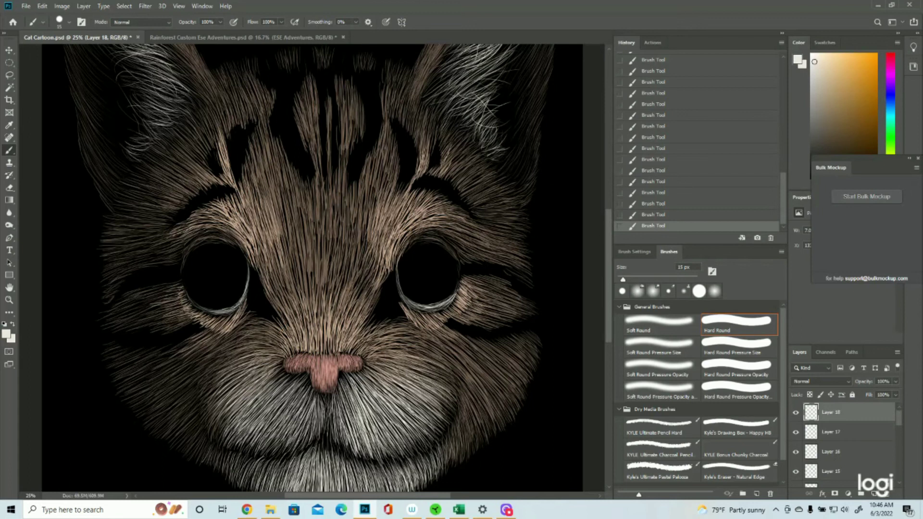
key(z)
drag(348, 301, 302, 296)
click(325, 241)
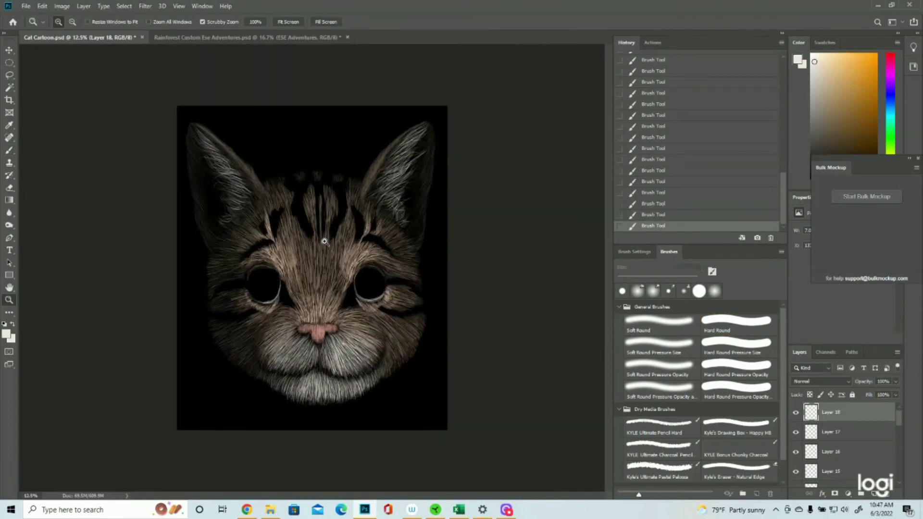
Outline the pupils of both eyes with thin green strokes on a new layer
scroll(861, 446, down, 8)
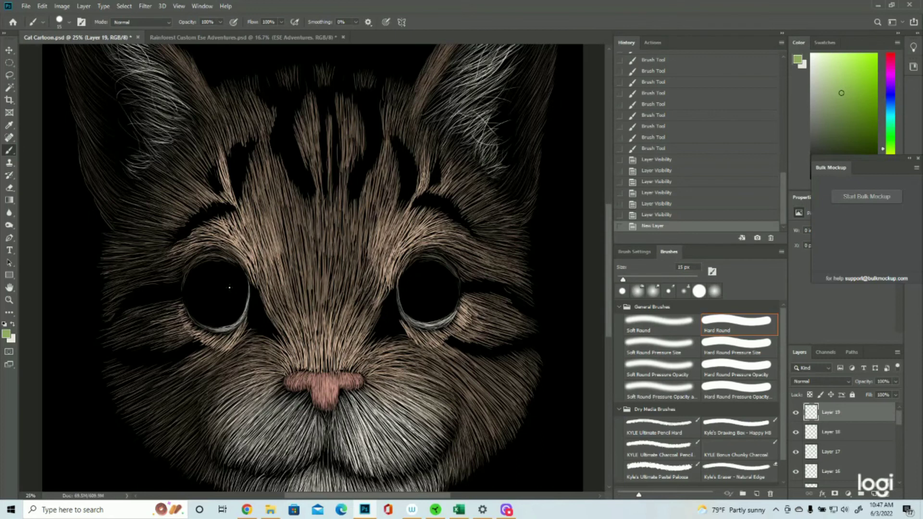
click(231, 284)
click(232, 287)
mouse_move(232, 287)
mouse_down()
mouse_move(227, 302)
mouse_move(215, 301)
mouse_move(219, 277)
mouse_move(230, 287)
mouse_up()
click(213, 289)
click(214, 290)
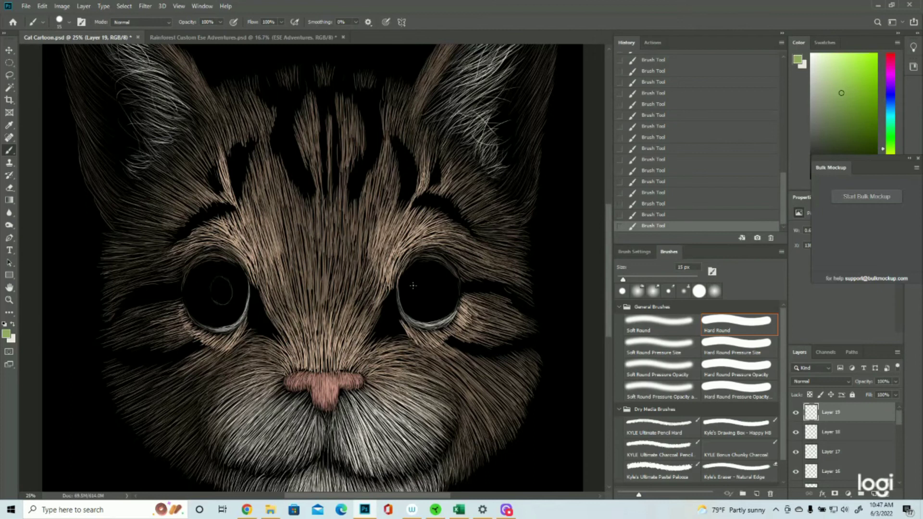
drag(412, 288, 431, 303)
click(417, 285)
Fill the iris of the left-hand eye with thin curved green strokes circling the pupil
mouse_move(234, 278)
mouse_down()
mouse_move(212, 274)
mouse_move(245, 292)
mouse_up()
mouse_move(207, 262)
mouse_down()
mouse_move(238, 269)
mouse_move(187, 292)
mouse_up()
drag(243, 301, 226, 317)
mouse_move(234, 321)
mouse_down()
mouse_move(211, 323)
mouse_move(206, 313)
mouse_up()
Fill the iris of the right-hand eye with thin curved green strokes circling the pupil
mouse_move(403, 286)
mouse_down()
mouse_move(414, 314)
mouse_move(431, 317)
mouse_up()
drag(403, 286, 423, 275)
mouse_move(415, 280)
mouse_down()
mouse_move(433, 283)
mouse_move(435, 318)
mouse_move(423, 268)
mouse_up()
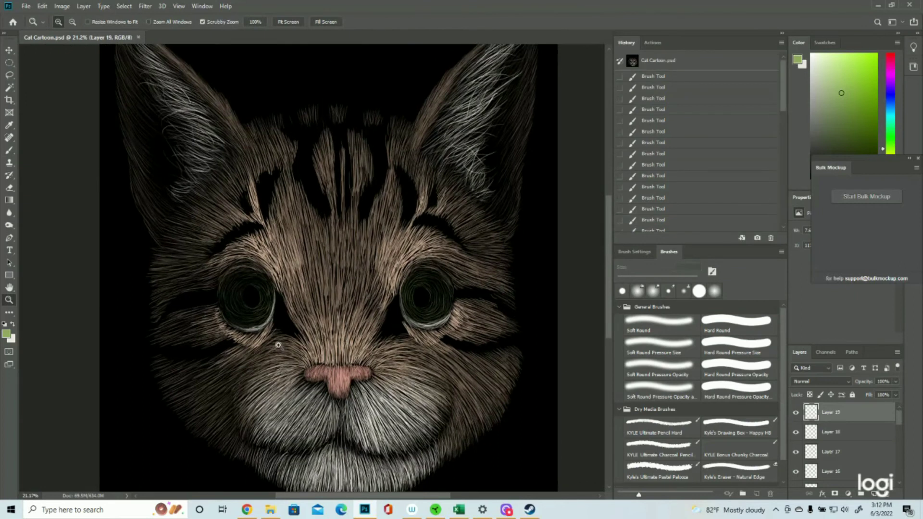
Compare the face with and without the green iris strokes by toggling Layer 19's visibility
click(796, 412)
click(795, 412)
click(344, 284)
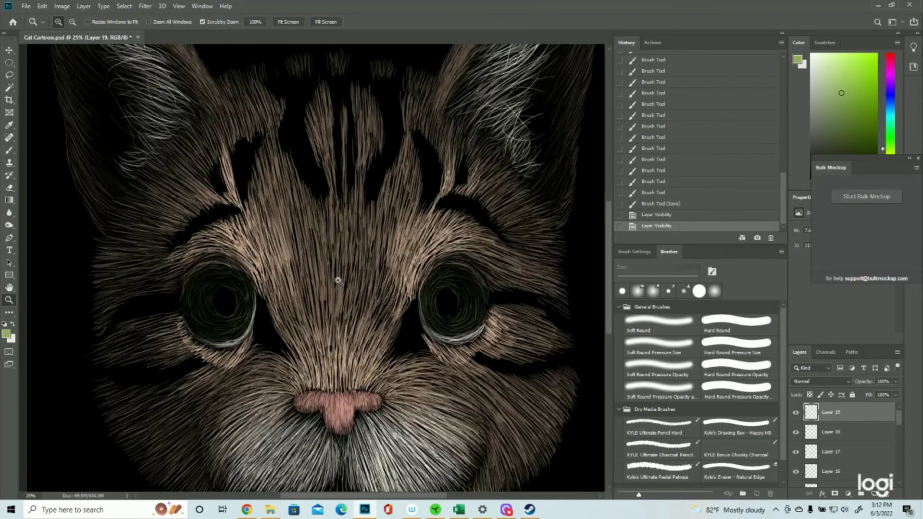
key(ctrl+0)
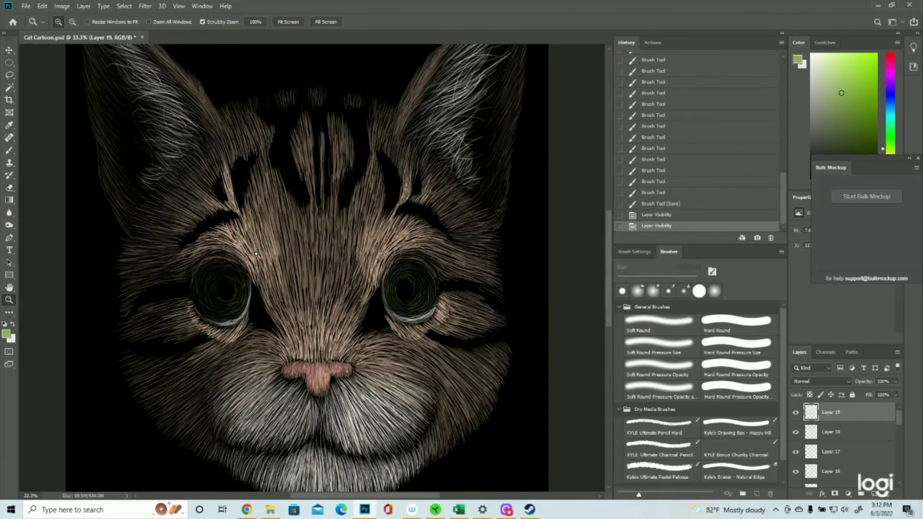
Select the left-hand eye's pupil with an elliptical marquee, nudge the outline into place and clear the strokes inside it
click(9, 63)
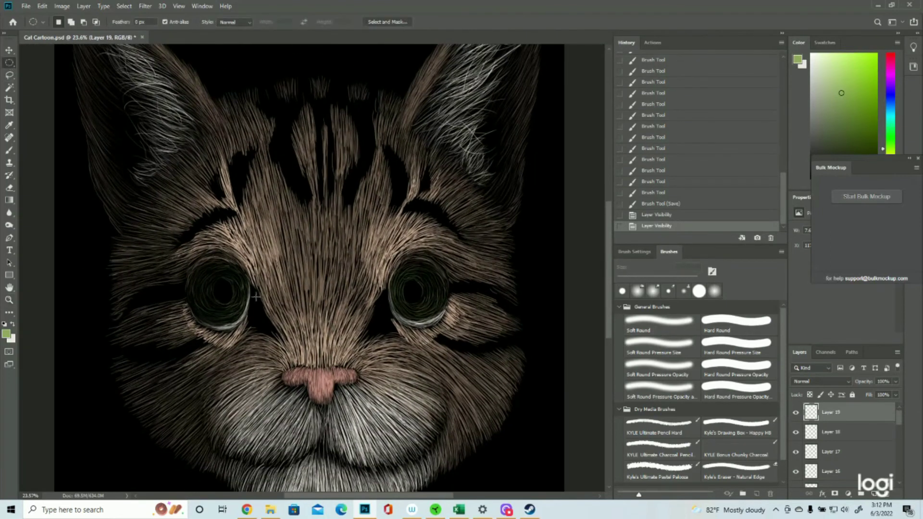
drag(217, 279, 234, 302)
key(Left)
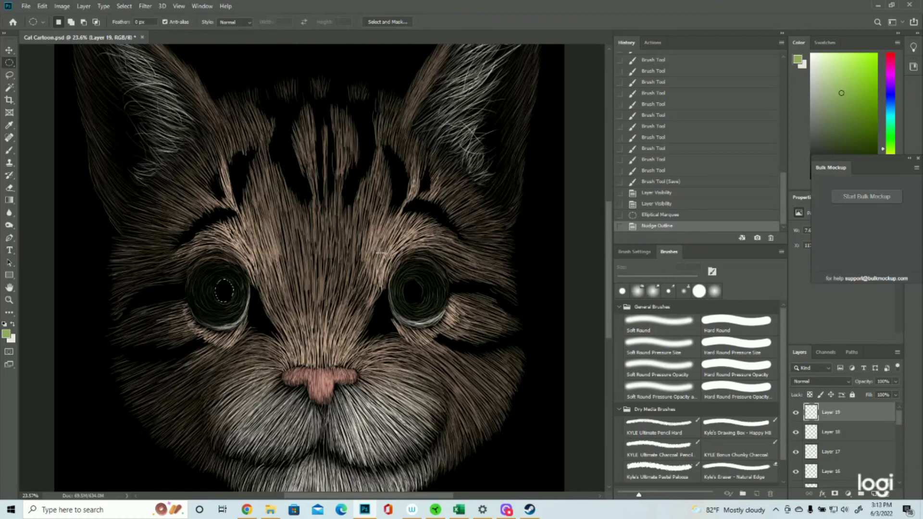
key(Delete)
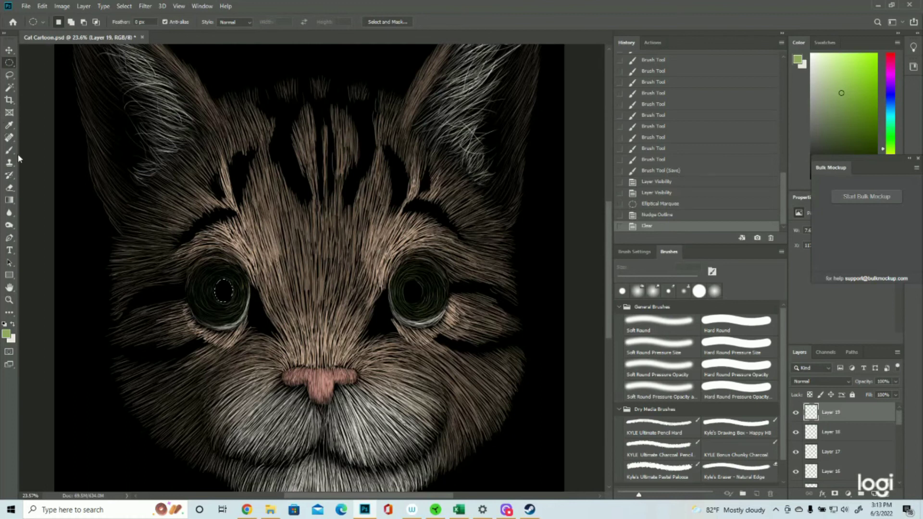
Invert the pupil selection and paint green strokes around the pupil's edge in the left-hand eye
click(124, 6)
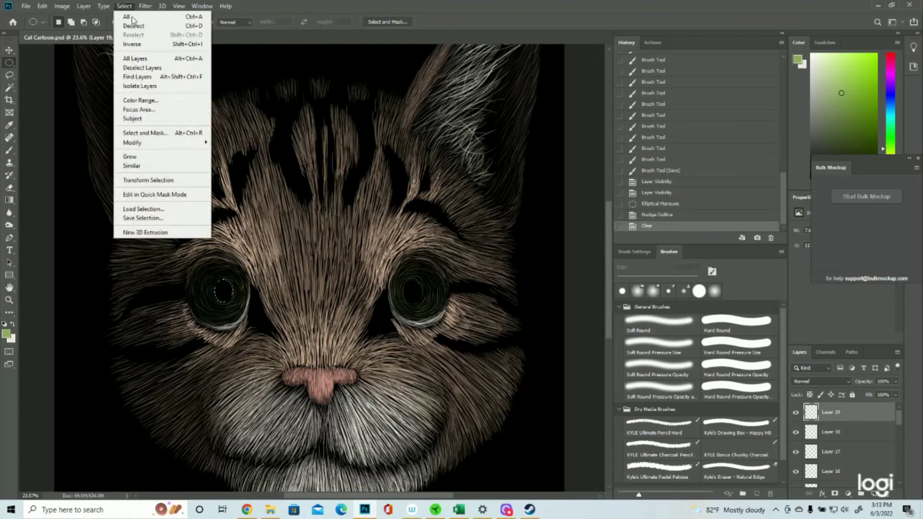
click(138, 44)
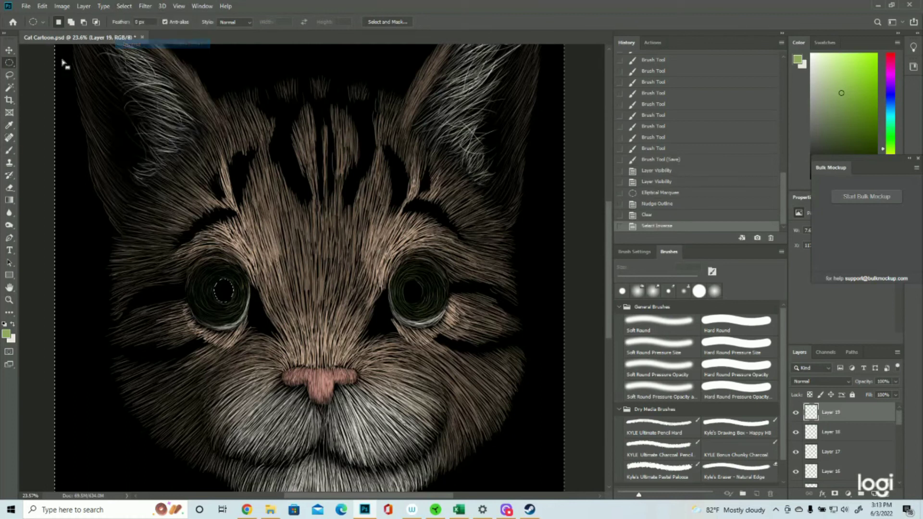
click(9, 150)
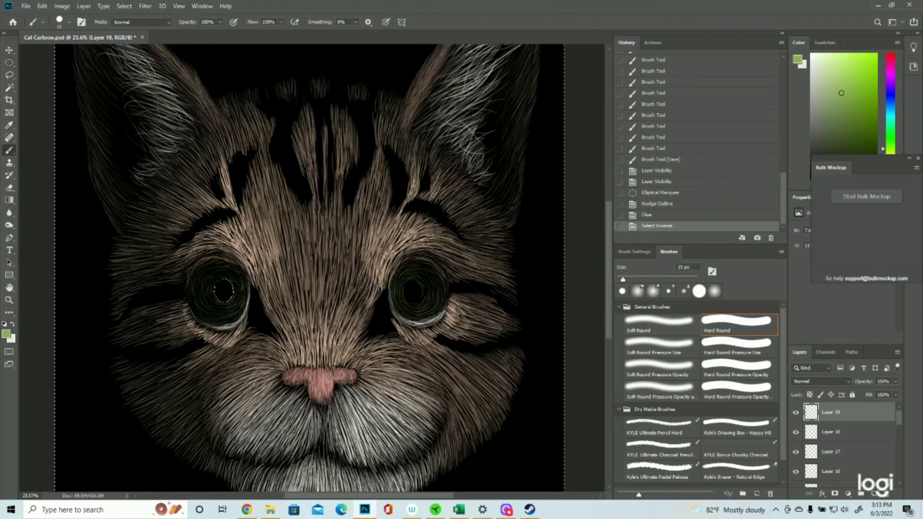
mouse_move(221, 271)
mouse_down()
mouse_move(215, 294)
mouse_move(226, 301)
mouse_up()
drag(229, 299, 224, 277)
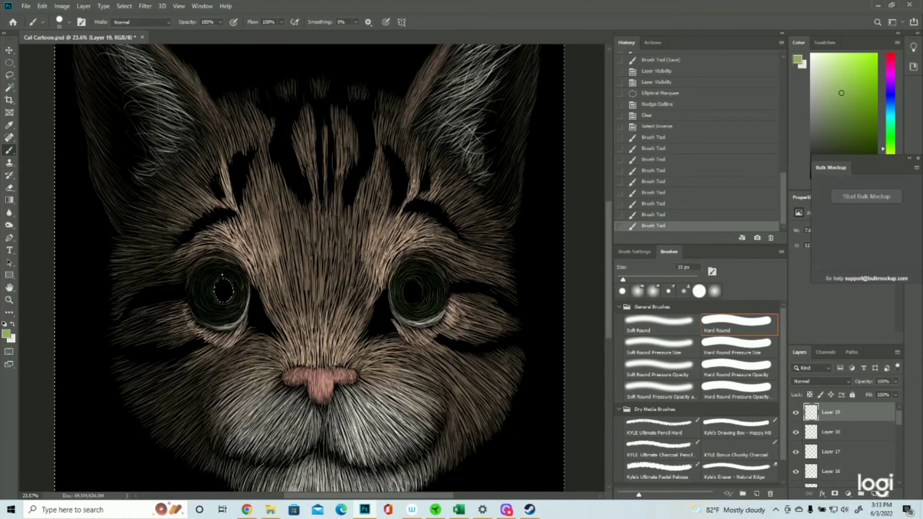
Complete the ring of short green strokes around the left-hand eye's pupil, outside the selected pupil area
click(225, 276)
click(227, 276)
click(229, 278)
click(231, 281)
drag(231, 279, 233, 287)
drag(233, 288, 233, 290)
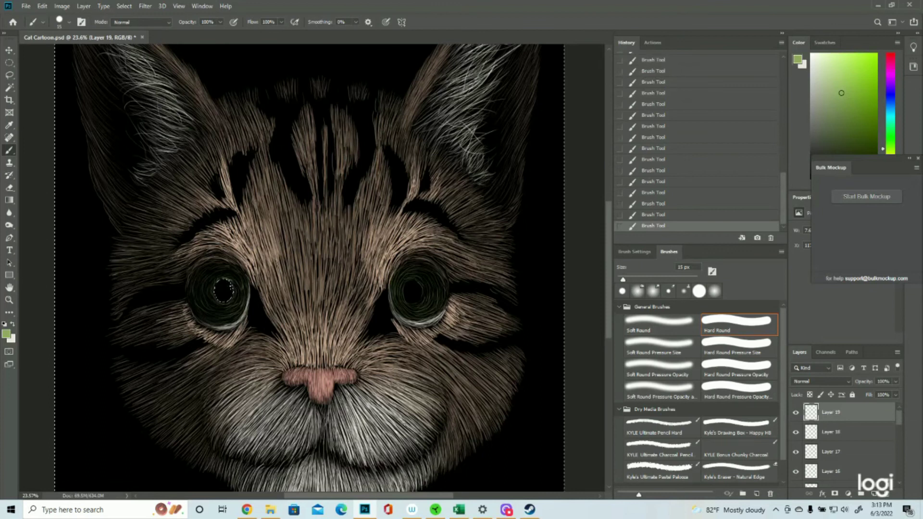
click(219, 302)
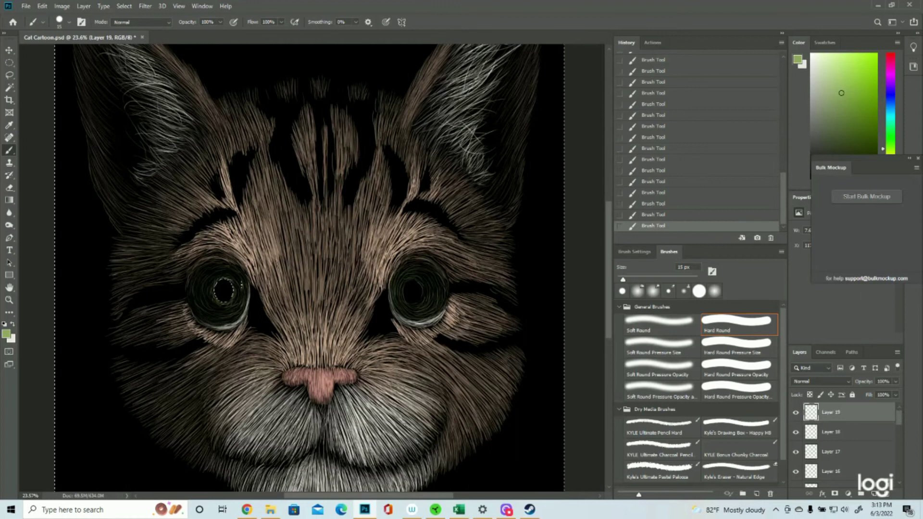
Invert the selection back to the pupil, move it onto the right-hand eye's pupil and clear the strokes inside it
click(123, 6)
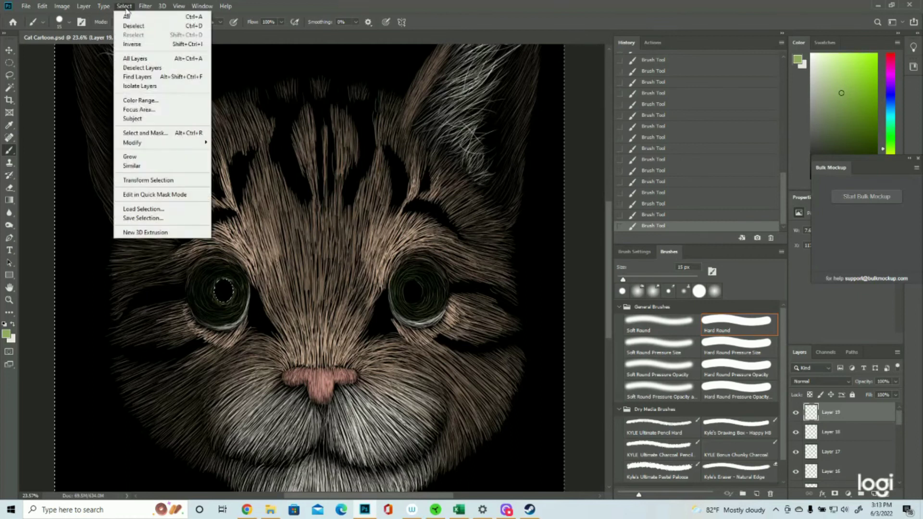
click(128, 45)
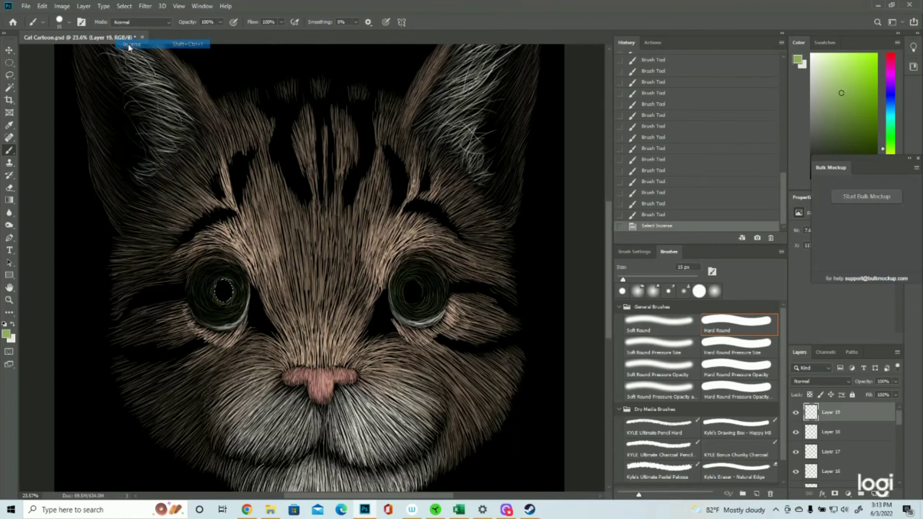
click(9, 63)
drag(222, 290, 412, 291)
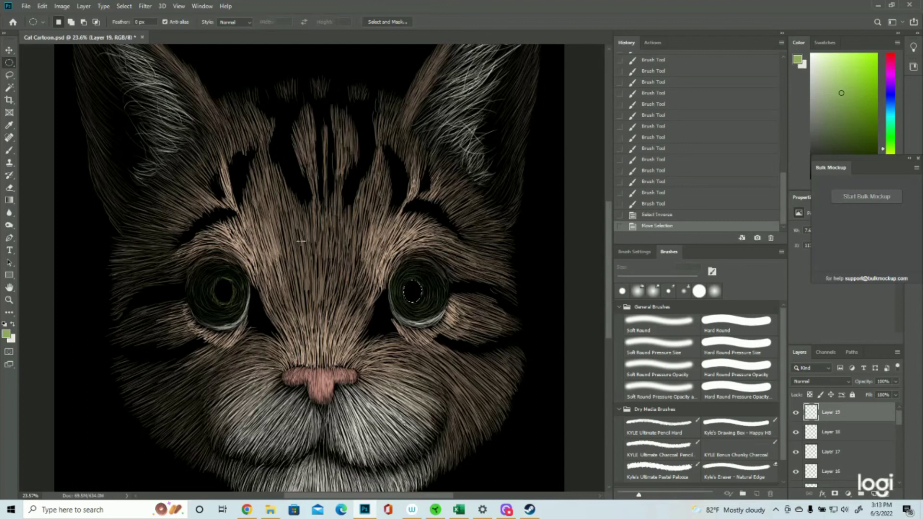
key(Delete)
Invert the selection and paint short green strokes around the pupil's edge in the right-hand eye
click(124, 6)
click(132, 45)
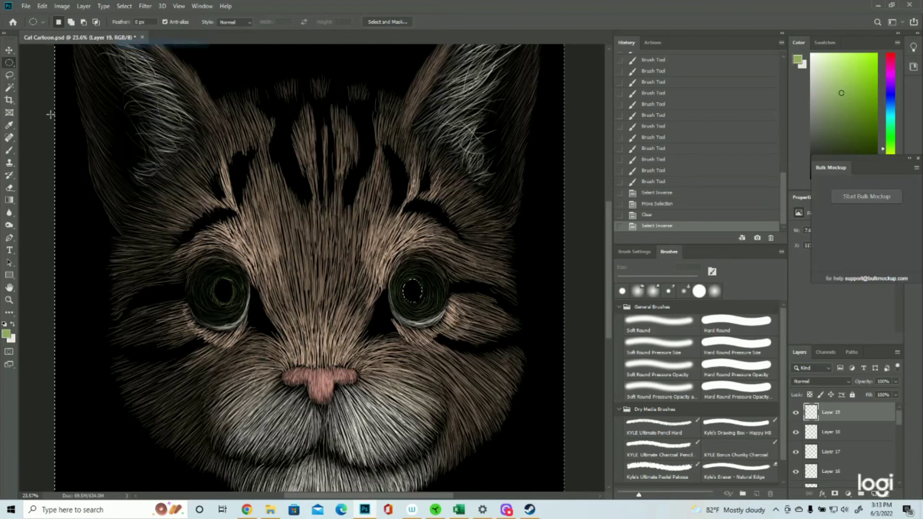
key(b)
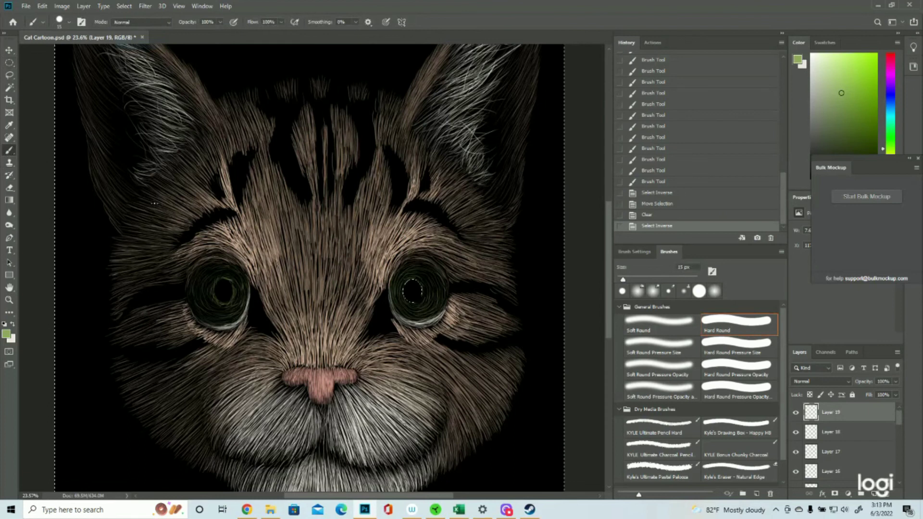
drag(410, 278, 402, 284)
drag(408, 279, 403, 282)
click(404, 285)
click(403, 284)
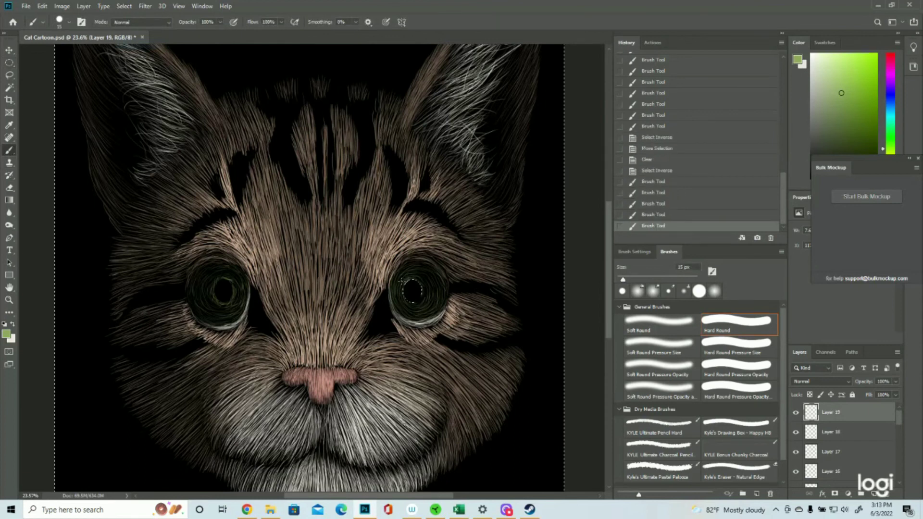
click(124, 6)
click(131, 27)
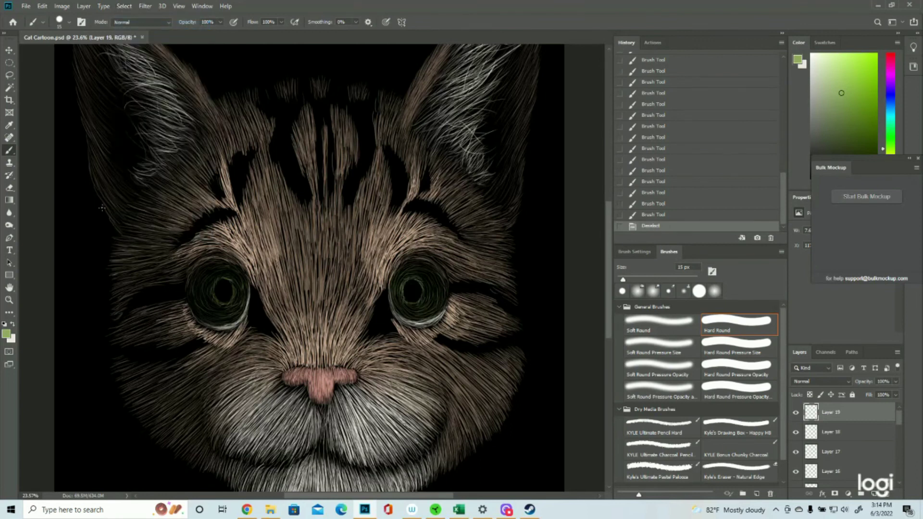
click(8, 300)
drag(249, 299, 229, 298)
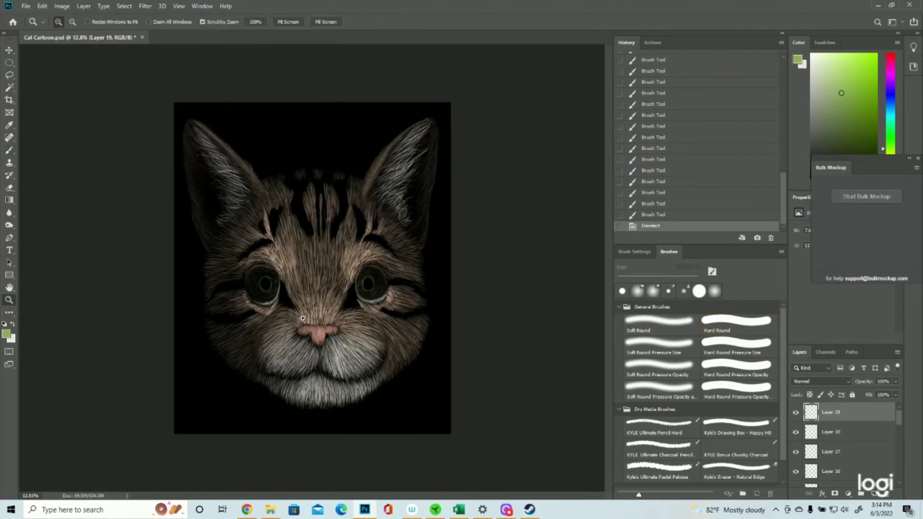
click(338, 294)
click(340, 287)
scroll(359, 285, down, 1)
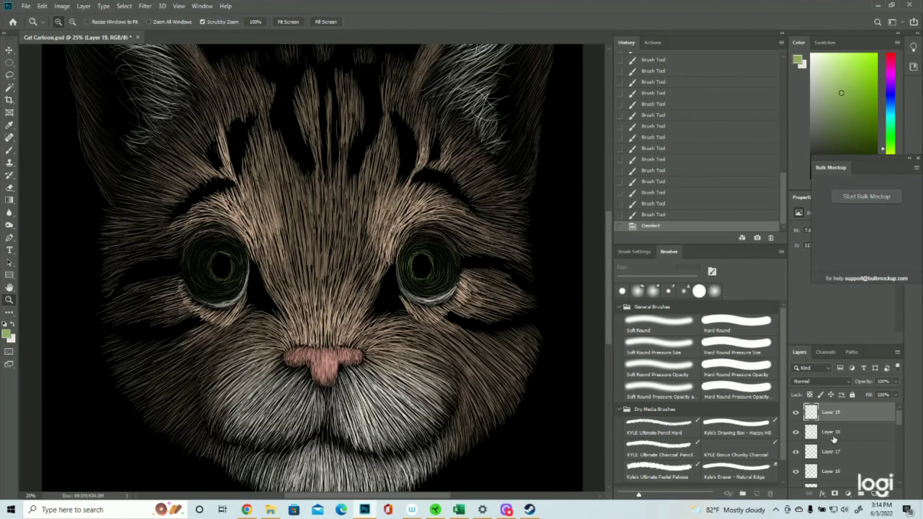
click(660, 214)
Add one more green stroke at the right-hand eye's pupil and deselect the pupil outline
key(b)
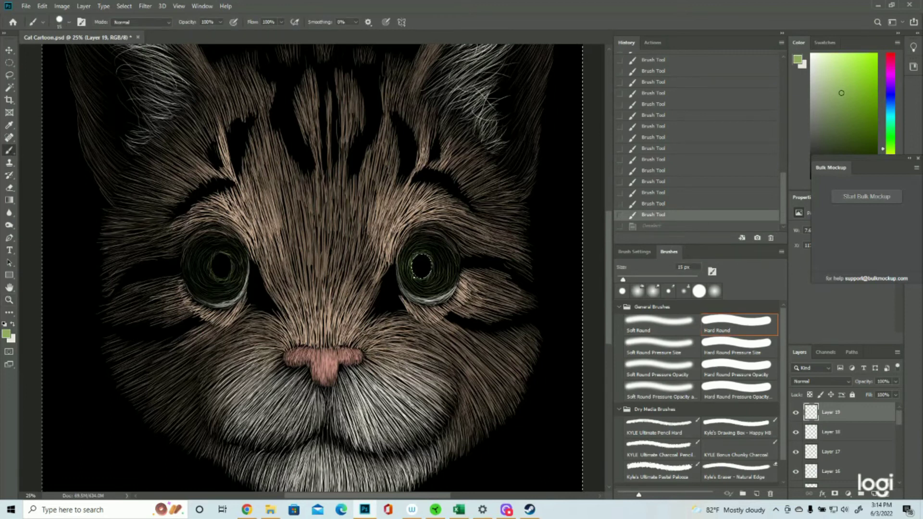
click(420, 265)
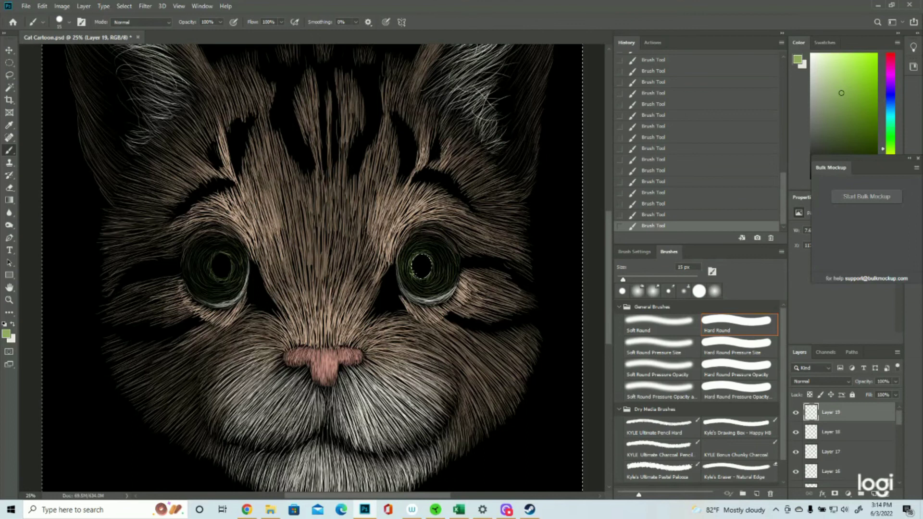
click(124, 5)
click(132, 28)
Create a new layer and paint dense green strokes around the pupil and across the right side of the right-hand eye's iris
click(874, 494)
drag(411, 264, 427, 278)
mouse_move(425, 272)
mouse_down()
mouse_move(453, 275)
mouse_move(447, 288)
mouse_up()
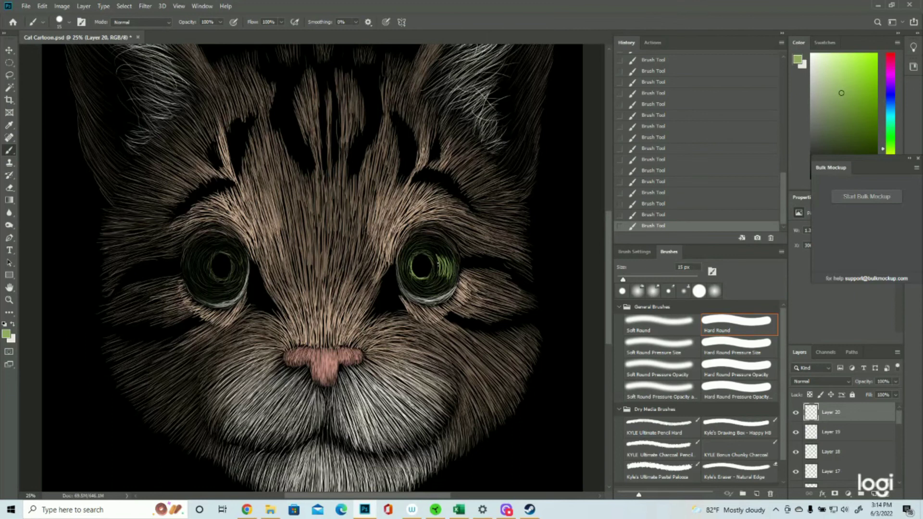
drag(439, 261, 435, 275)
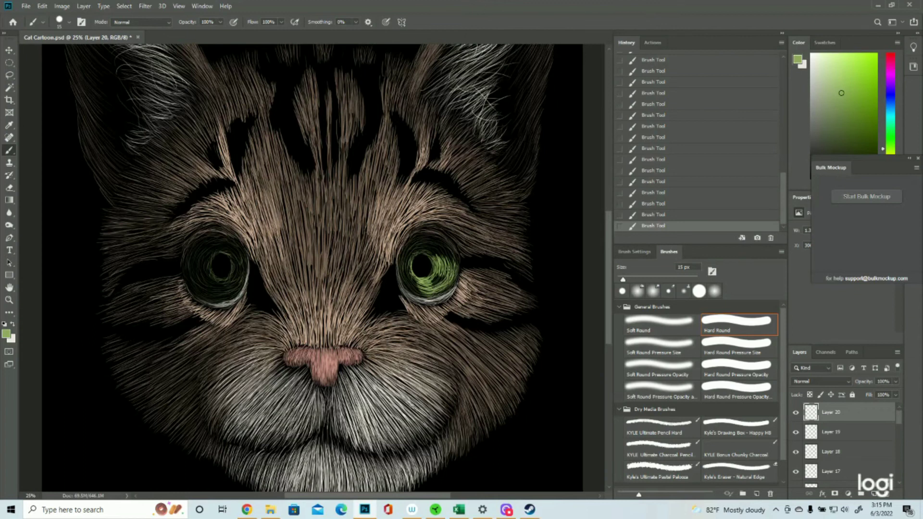
drag(443, 278, 425, 284)
mouse_move(441, 272)
mouse_down()
mouse_move(428, 283)
mouse_move(449, 276)
mouse_up()
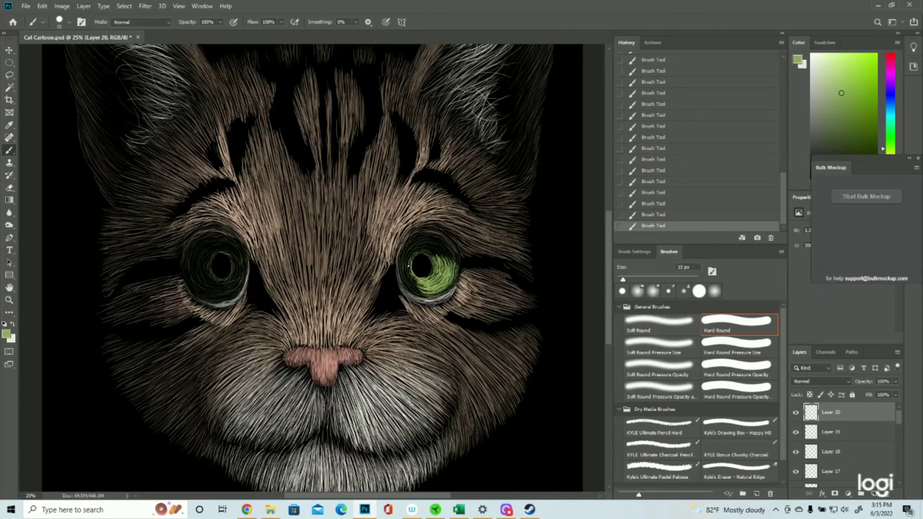
Fill the left and lower parts of the right-hand eye's iris with curved green strokes following the pupil
drag(410, 265, 411, 276)
drag(405, 283, 422, 295)
mouse_move(401, 264)
mouse_down()
mouse_move(405, 284)
mouse_move(426, 293)
mouse_up()
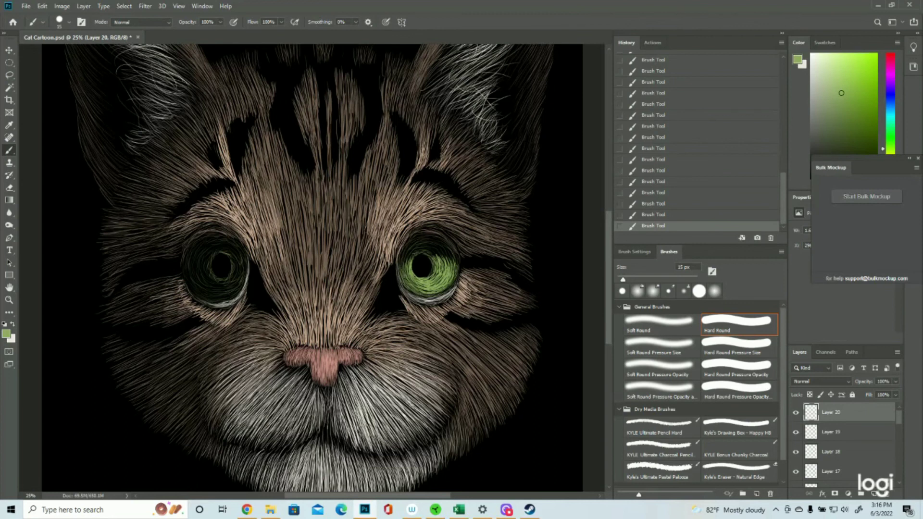
drag(406, 276, 426, 288)
drag(414, 279, 421, 286)
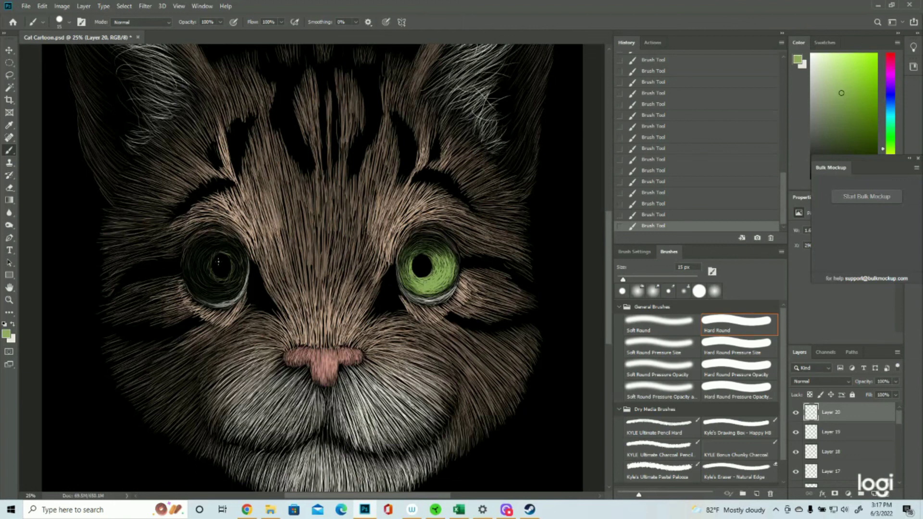
Paint dense curved green strokes around the pupil and across the right and lower iris of the left-hand eye
mouse_move(212, 259)
mouse_down()
mouse_move(223, 280)
mouse_move(239, 264)
mouse_move(234, 283)
mouse_move(240, 263)
mouse_move(238, 284)
mouse_move(245, 264)
mouse_move(240, 293)
mouse_move(244, 259)
mouse_move(232, 288)
mouse_move(232, 266)
mouse_up()
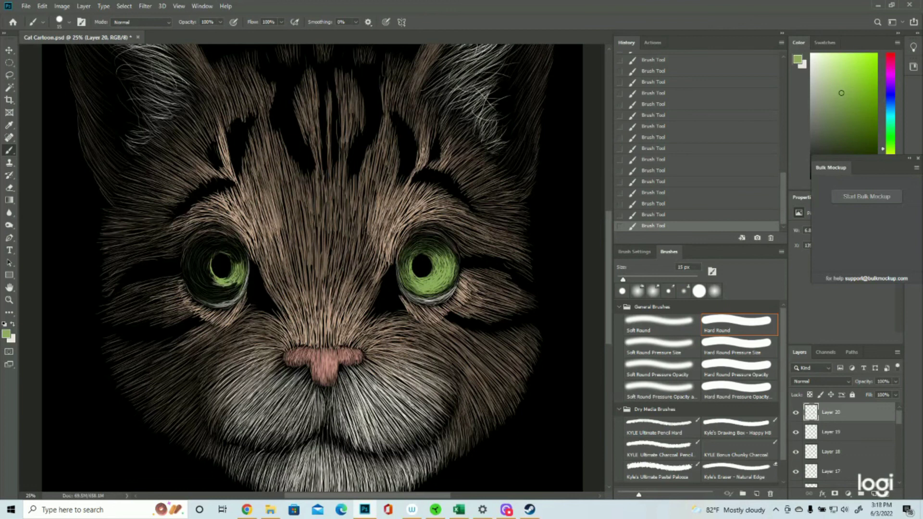
drag(236, 282, 223, 290)
drag(240, 281, 231, 298)
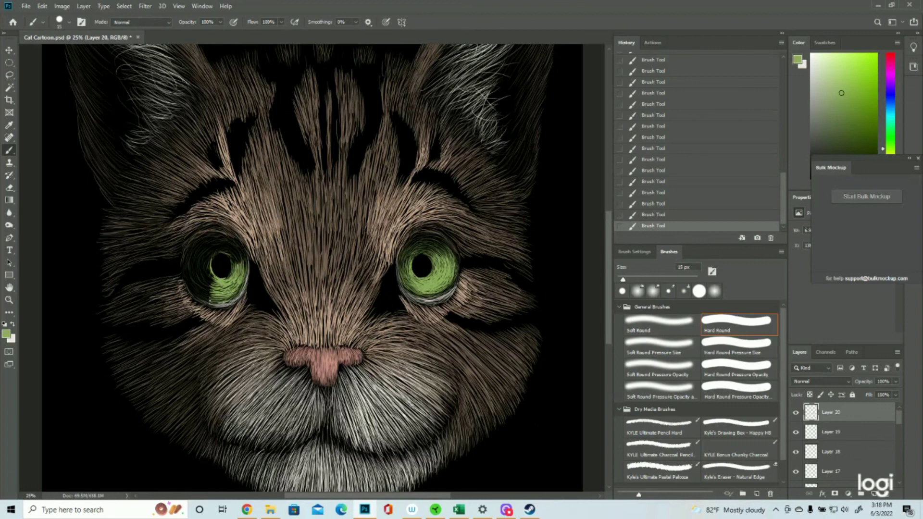
drag(210, 301, 197, 294)
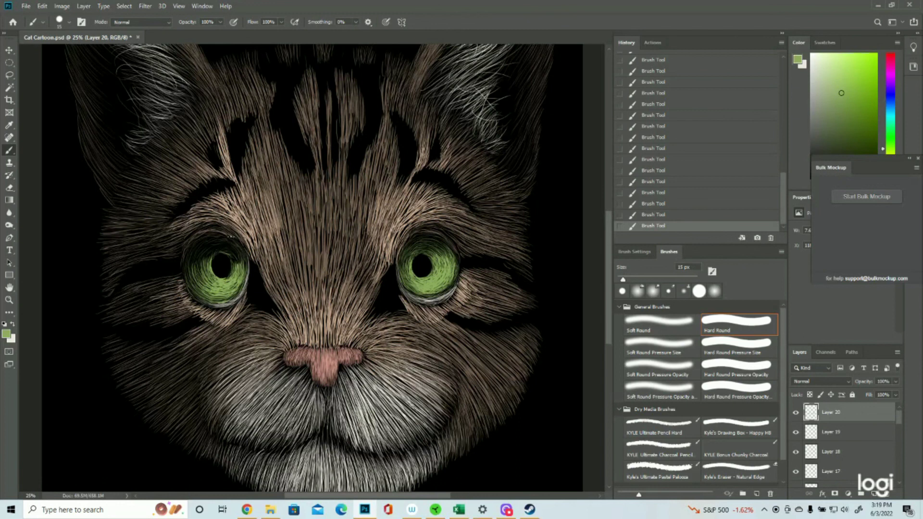
Step back over the latest brush strokes and paint curved green strokes along the upper and side parts of the left-hand eye's iris
drag(240, 265, 234, 249)
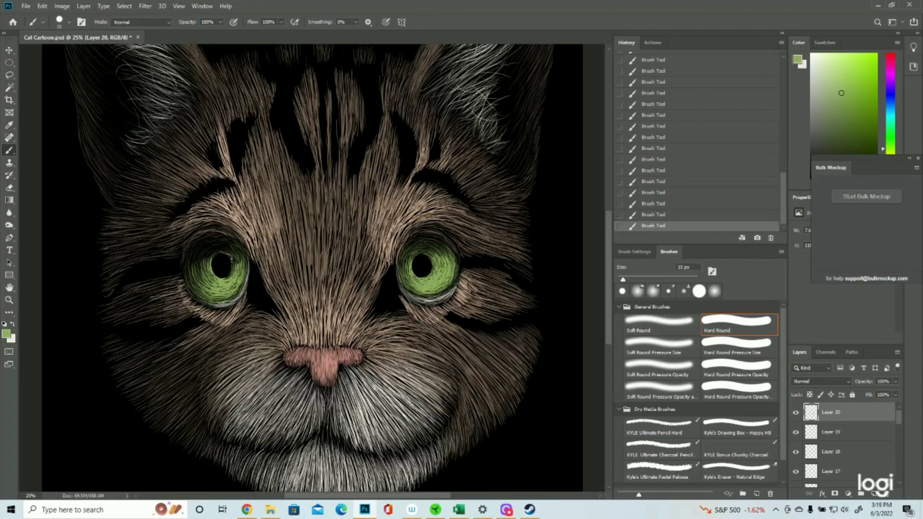
click(649, 127)
drag(228, 242, 203, 260)
drag(200, 248, 192, 272)
drag(241, 254, 232, 275)
drag(243, 263, 219, 296)
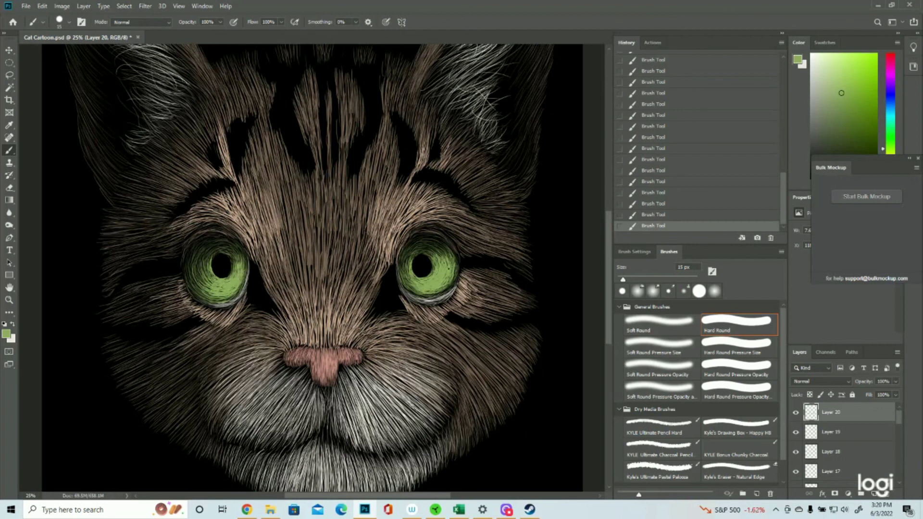
Check the whole face and touch up the left-hand eye's iris with a green stroke above the pupil
click(9, 301)
drag(361, 294, 304, 295)
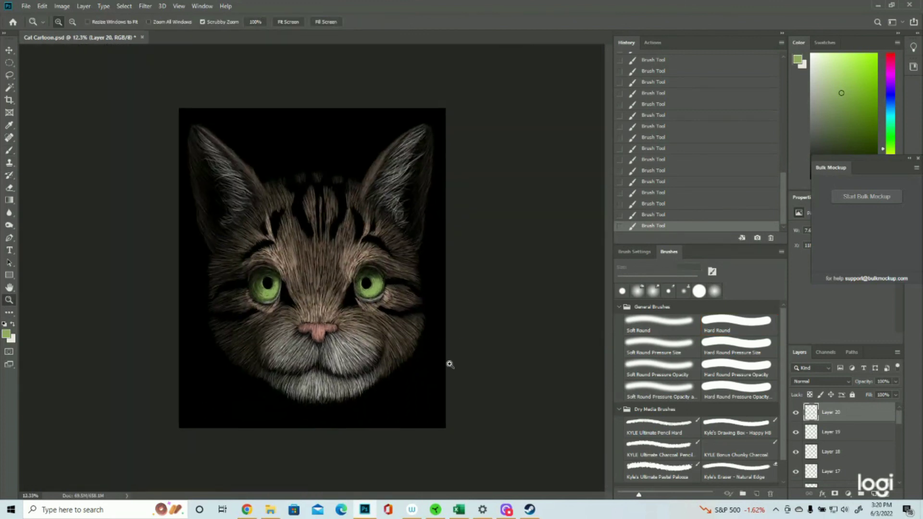
click(339, 340)
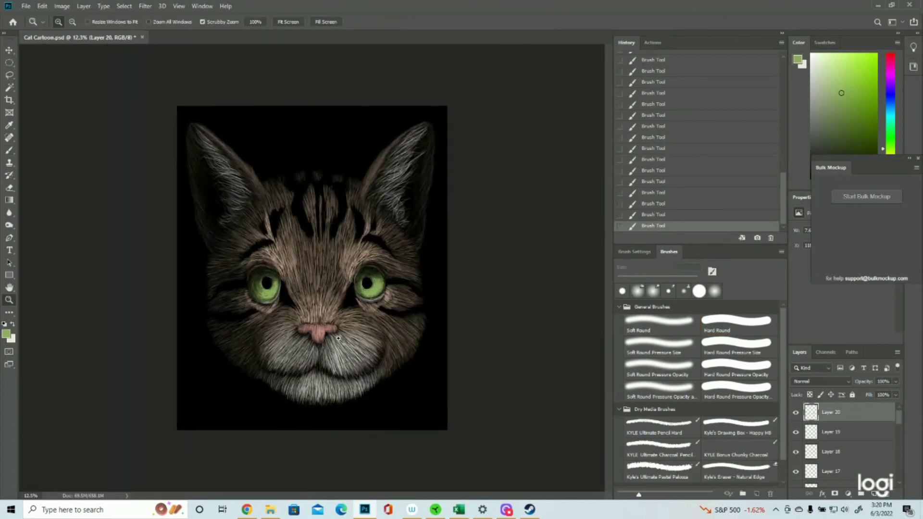
click(339, 340)
click(340, 340)
click(252, 256)
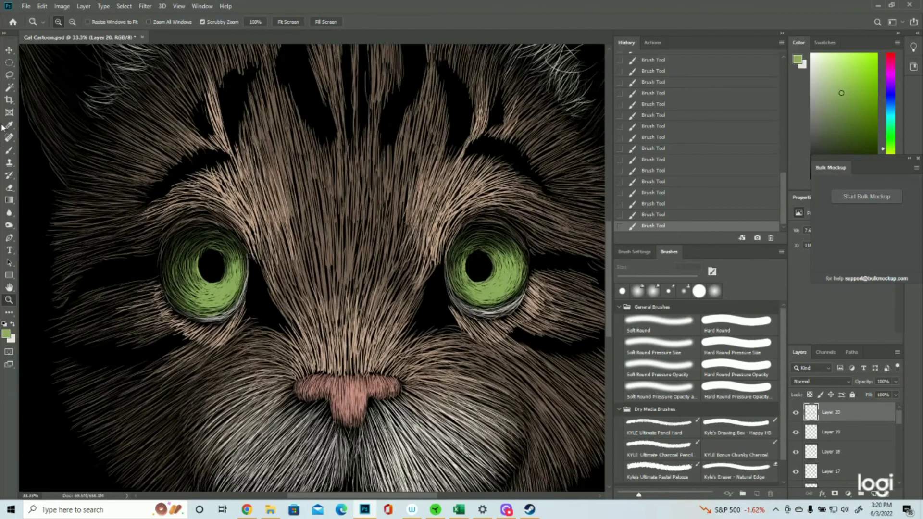
click(8, 150)
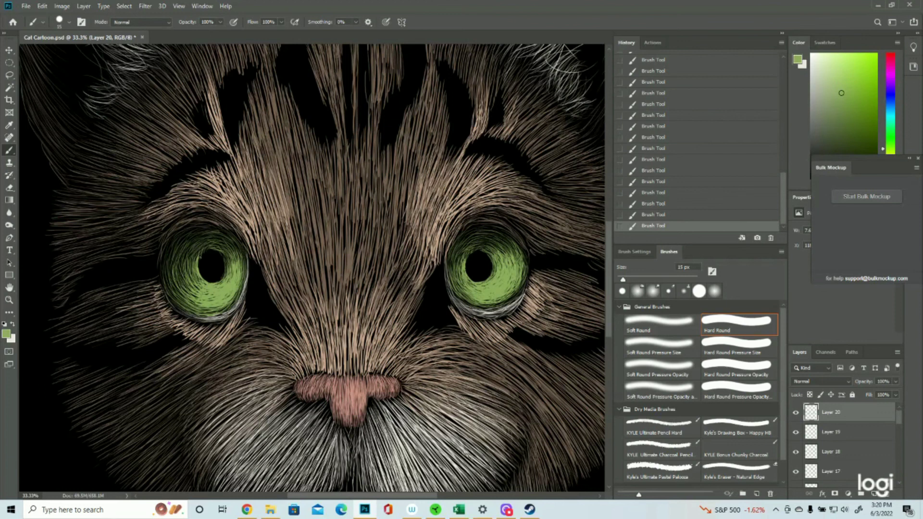
drag(202, 259, 207, 251)
Review the whole cat face with both green irises and save the document
click(9, 299)
drag(257, 287, 163, 287)
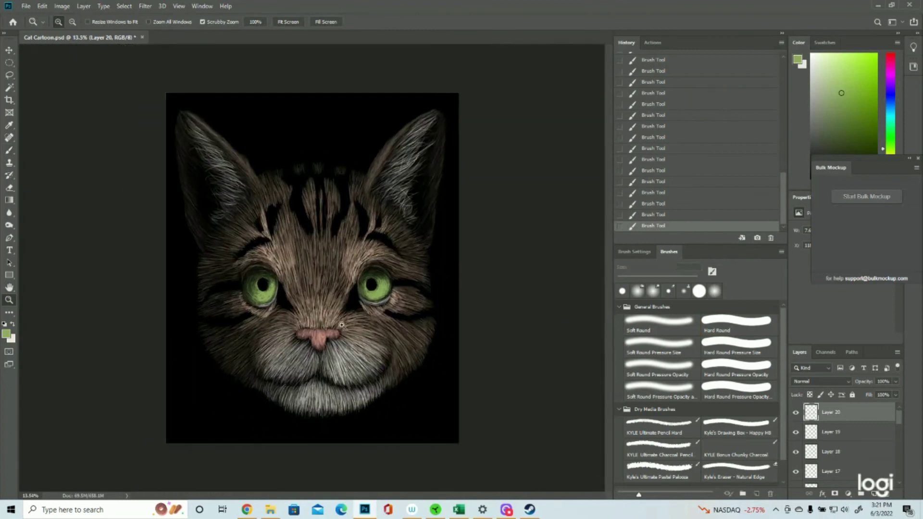
scroll(390, 337, up, 1)
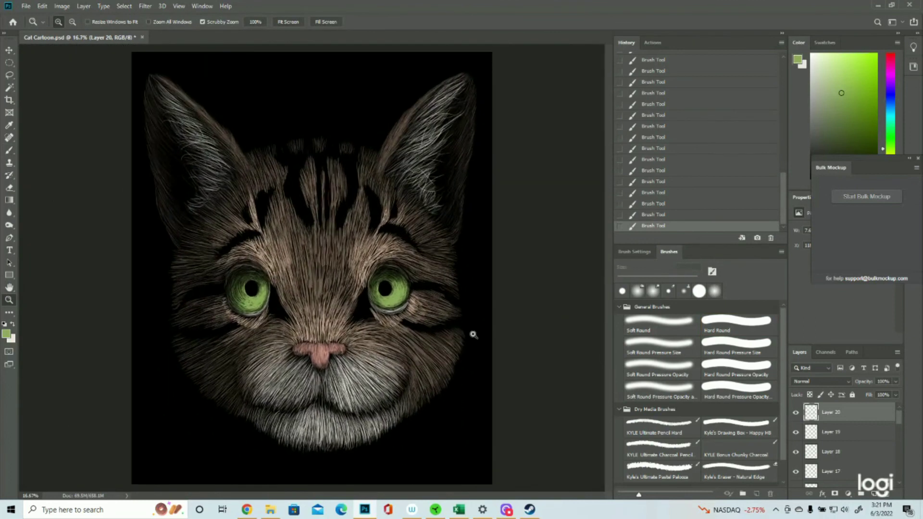
click(26, 6)
click(26, 103)
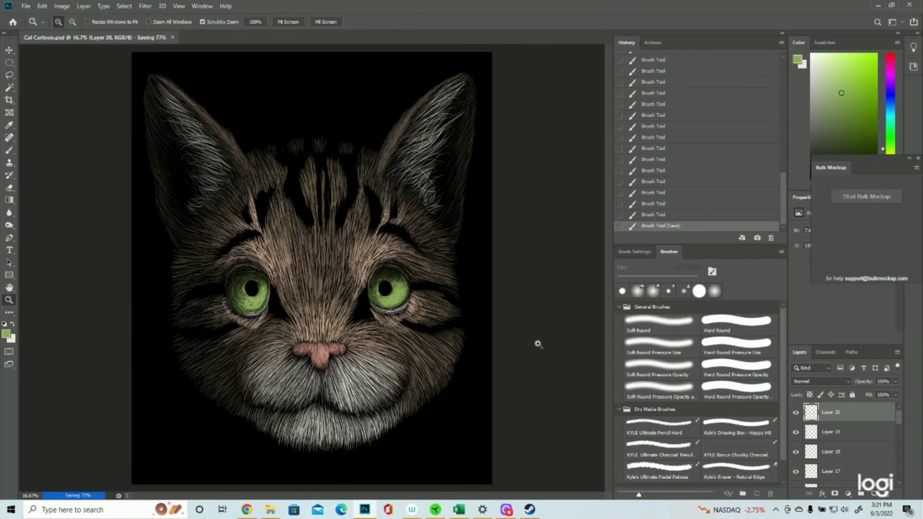
Show Layer 3 with the colour swatches and sample the yellow-green swatch as the foreground colour, #c7c877
scroll(823, 457, down, 10)
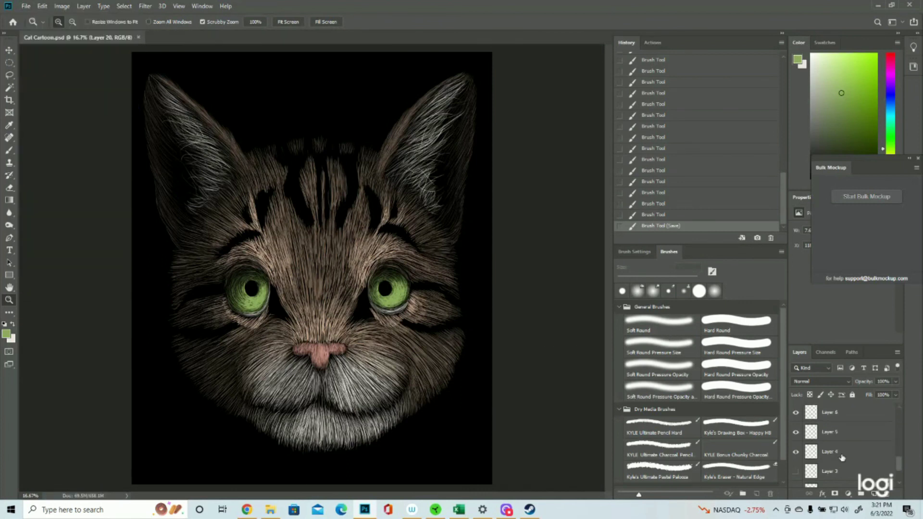
click(795, 419)
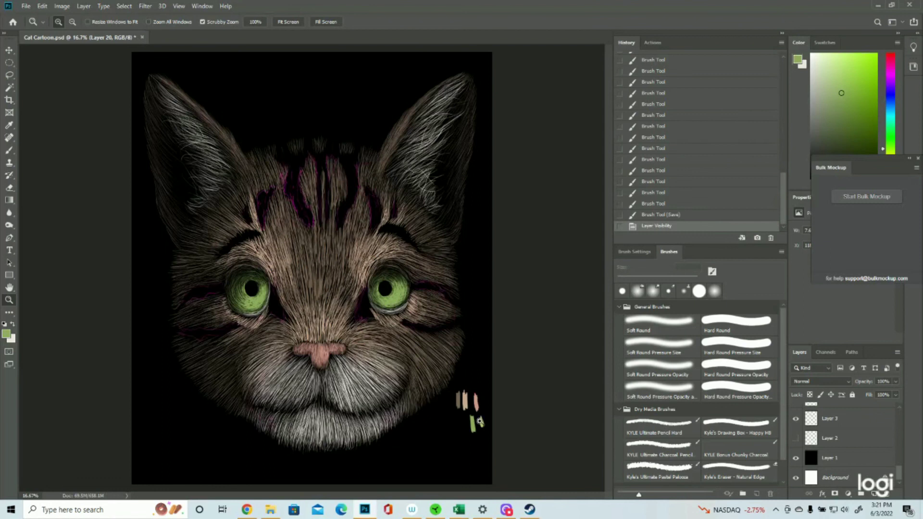
click(6, 336)
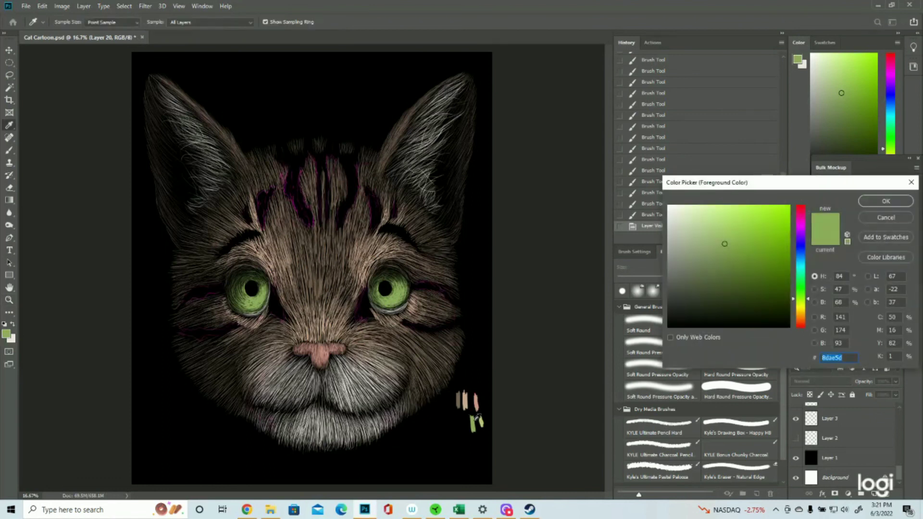
click(483, 419)
key(z)
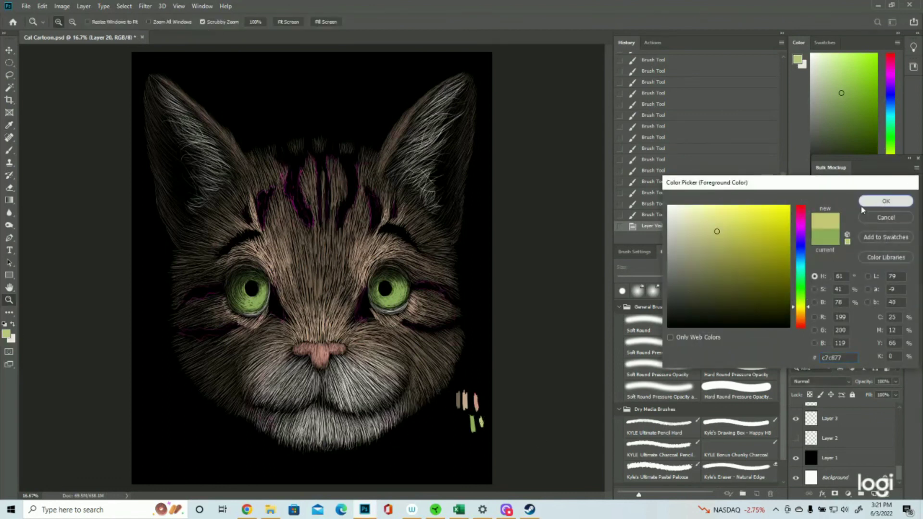
click(884, 201)
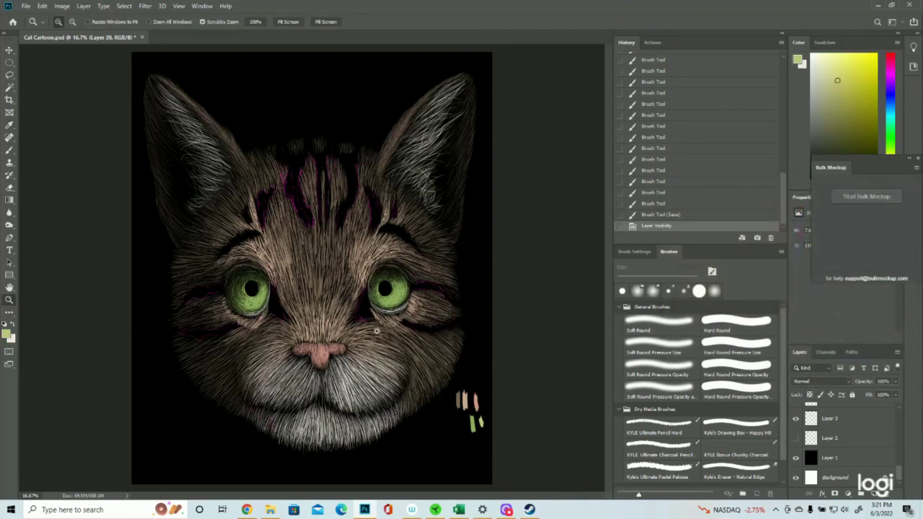
Hide Layer 3 with the colour swatches and add a new layer above Layer 20
click(795, 419)
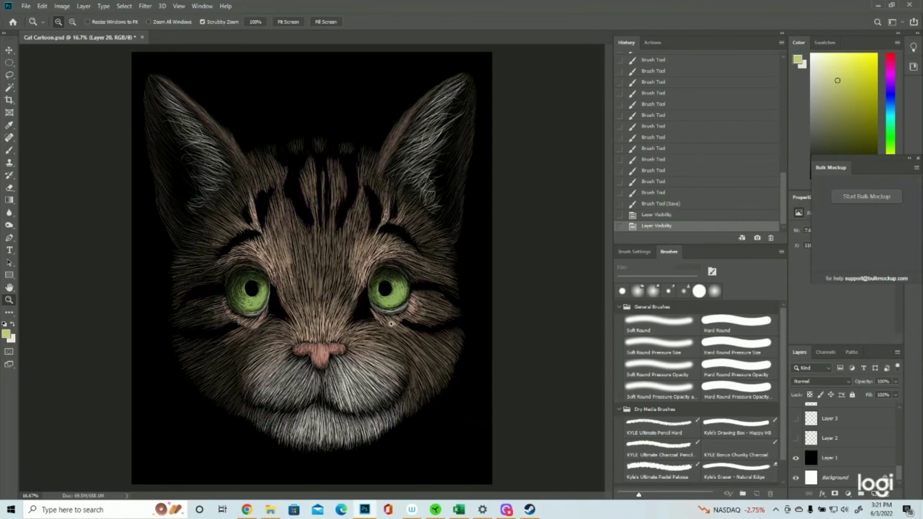
drag(371, 355, 460, 375)
scroll(846, 437, up, 10)
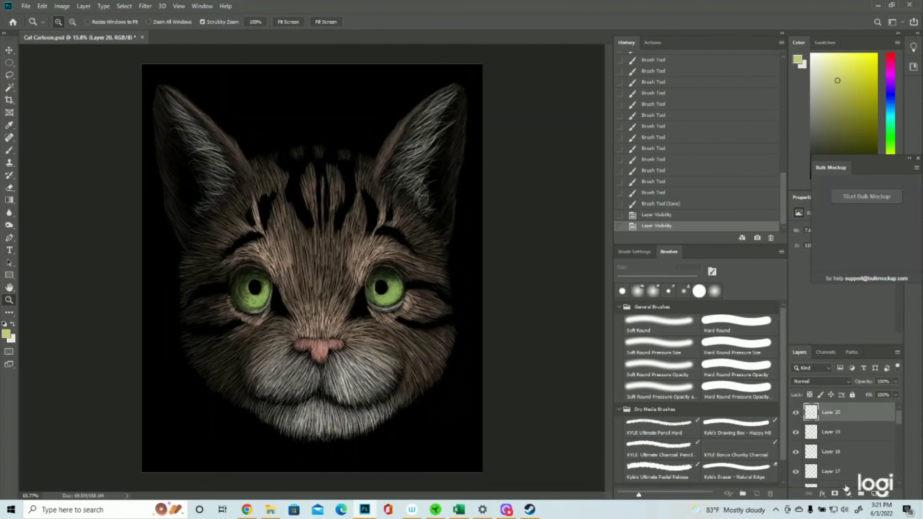
click(874, 494)
click(361, 307)
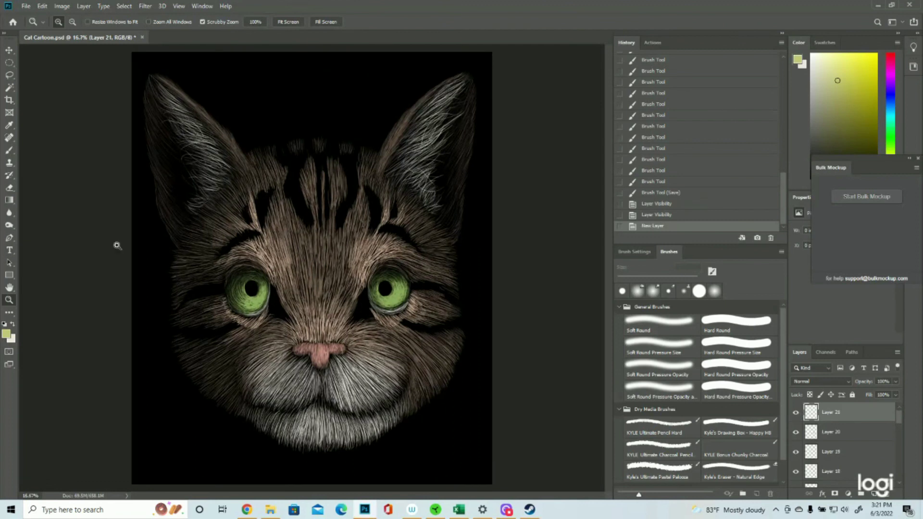
Sample the off-white background colour as the foreground colour, #ede7dd
click(6, 334)
click(13, 337)
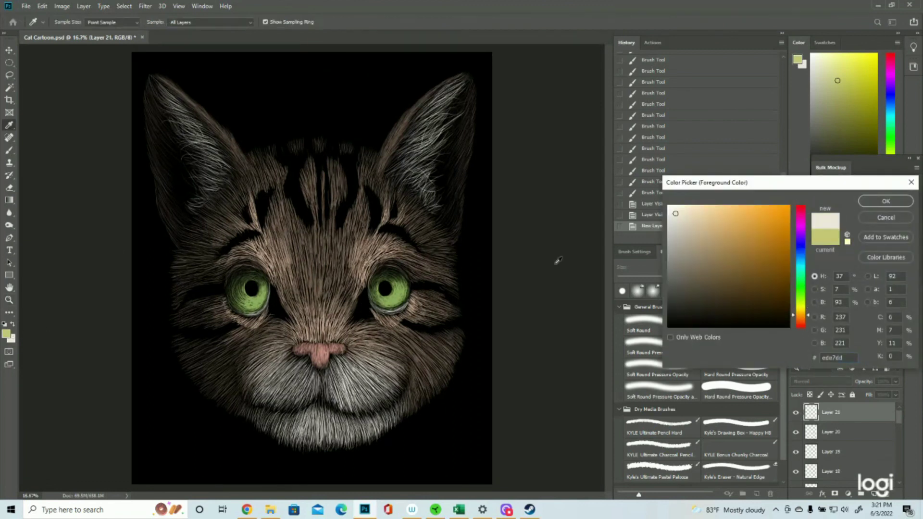
click(885, 201)
Select a small ellipse on the left-hand eye's pupil, nudge the outline and fill it with the foreground colour at 100% opacity
key(m)
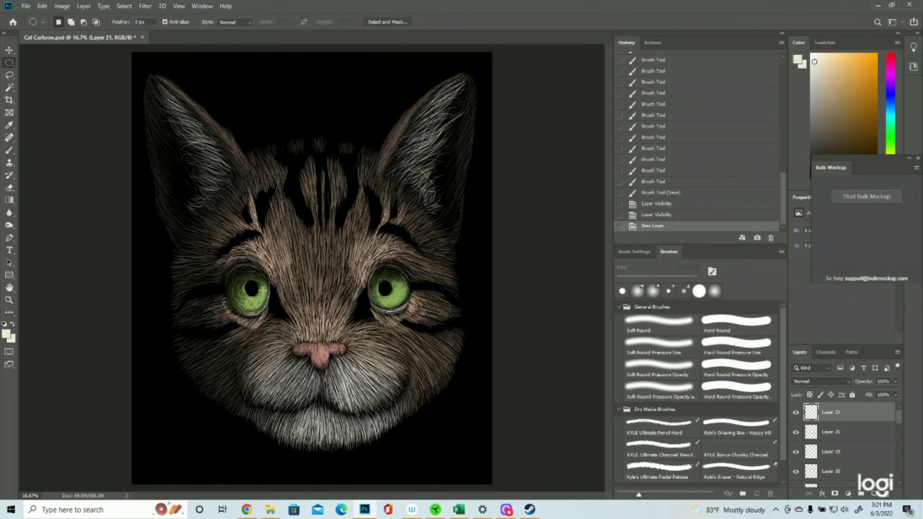
drag(250, 285, 260, 294)
key(Up)
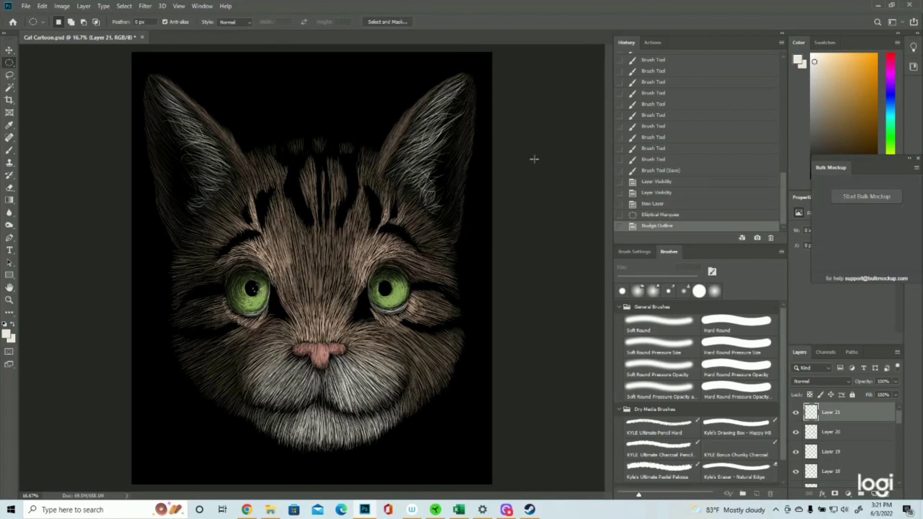
click(43, 6)
click(51, 156)
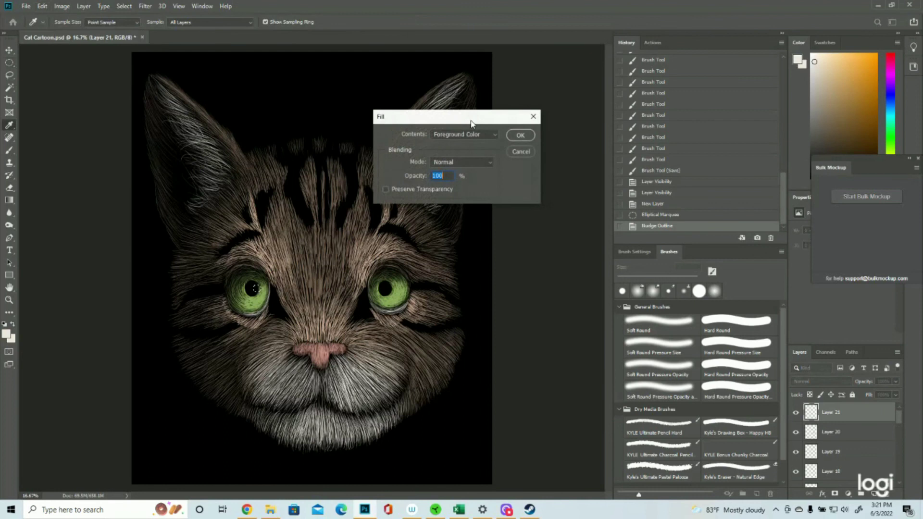
click(517, 133)
Move the elliptical selection to the right-hand eye's pupil, fill it with the off-white foreground colour and deselect
drag(258, 288, 392, 289)
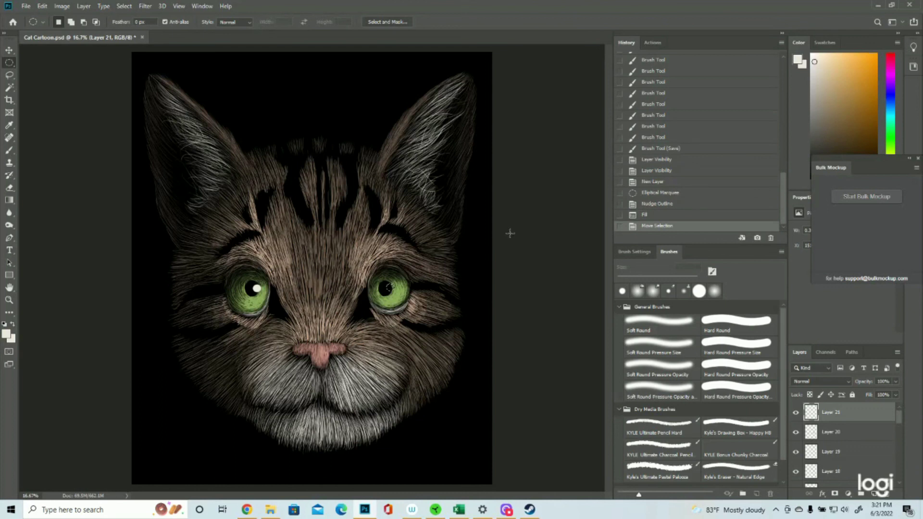
click(43, 5)
click(48, 156)
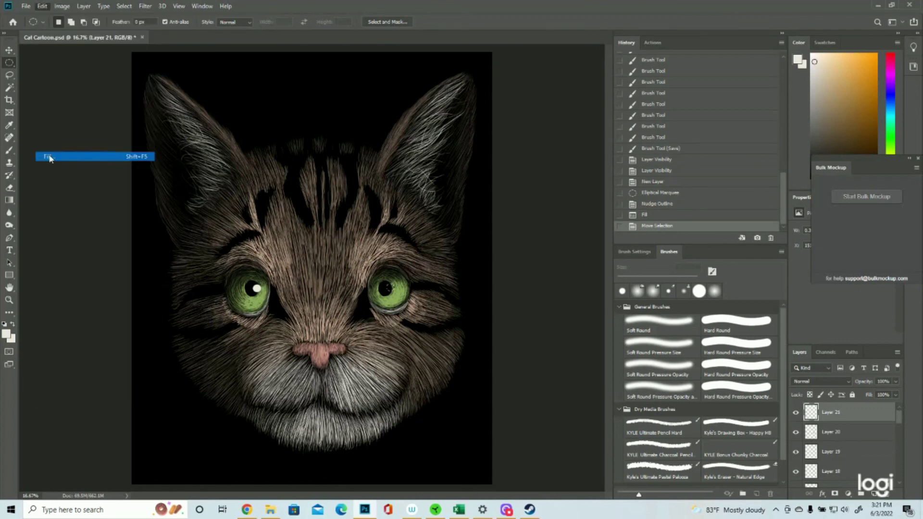
click(520, 134)
click(134, 5)
click(145, 26)
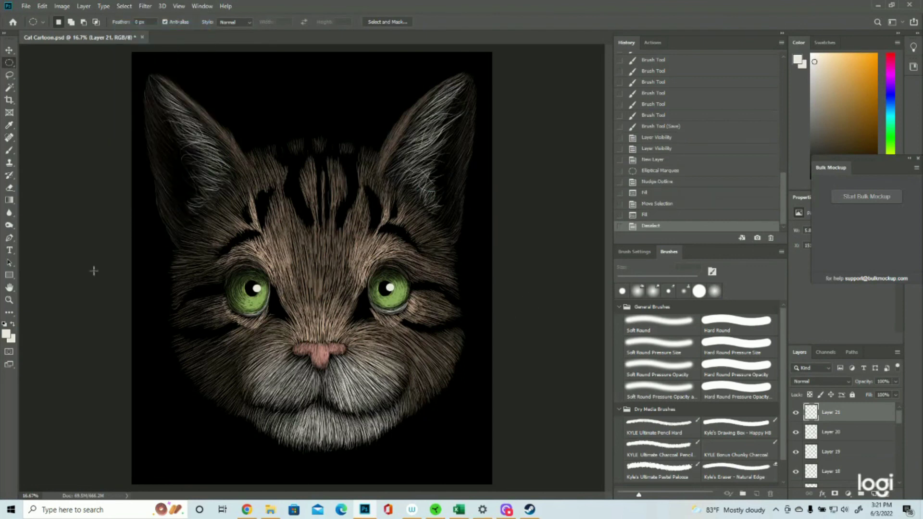
Nudge both off-white eye highlights slightly sideways and add a new layer above Layer 21
click(8, 53)
key(Left)
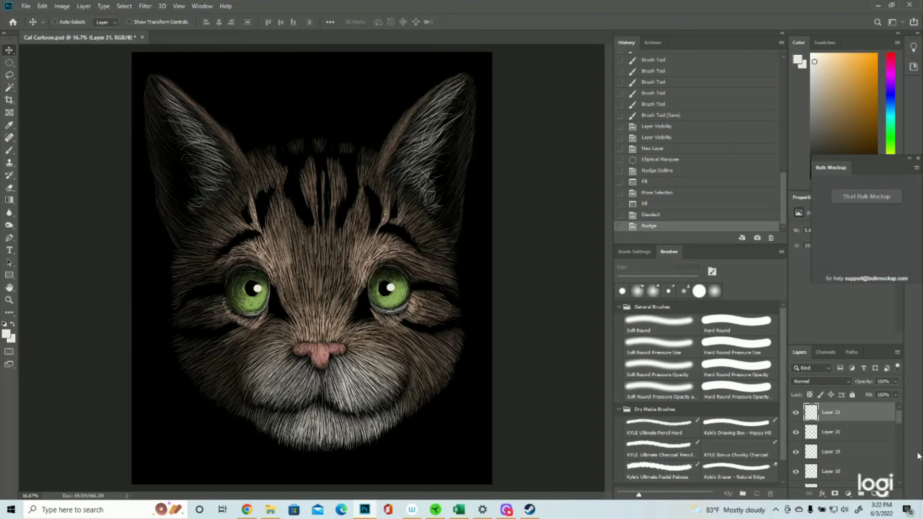
click(874, 495)
click(9, 299)
drag(349, 322, 343, 320)
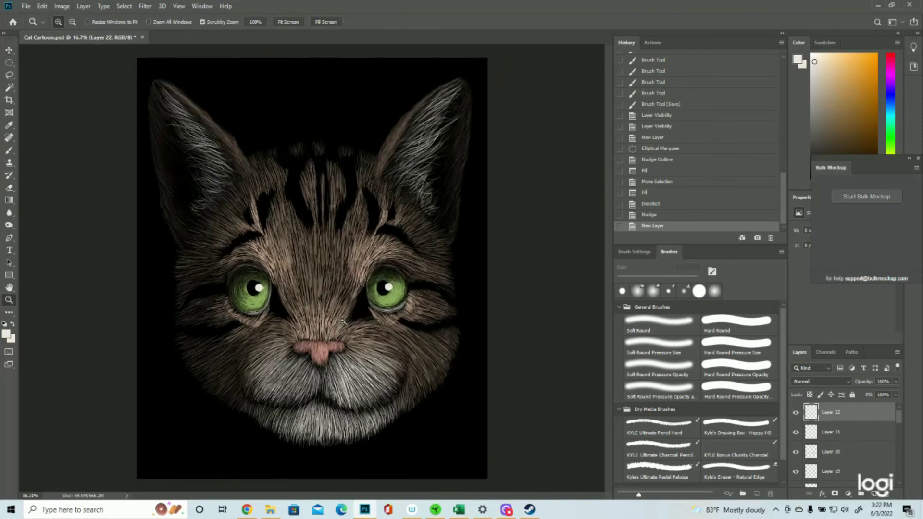
Paint the first thin off-white whiskers from the right-hand muzzle and cheek outward with the 15 px Hard Round brush
click(9, 150)
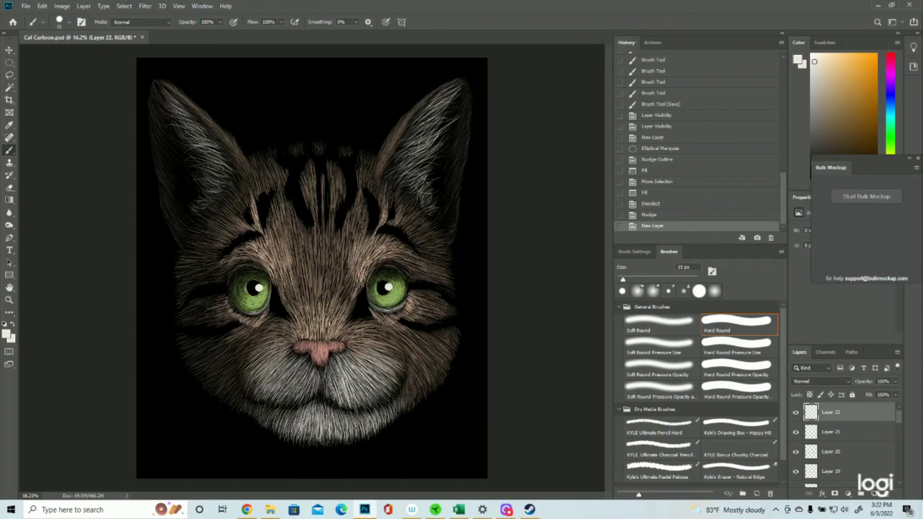
drag(339, 385, 391, 437)
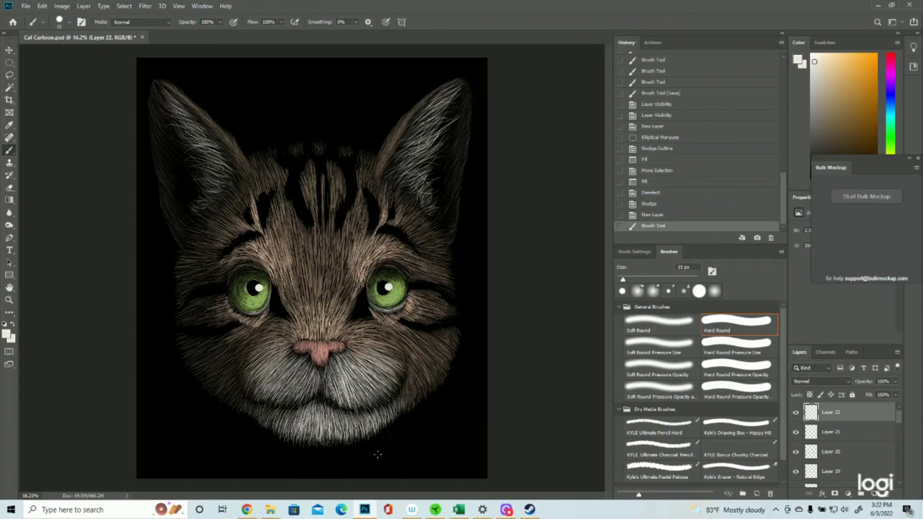
drag(333, 363, 423, 432)
drag(431, 399, 459, 426)
drag(353, 366, 472, 382)
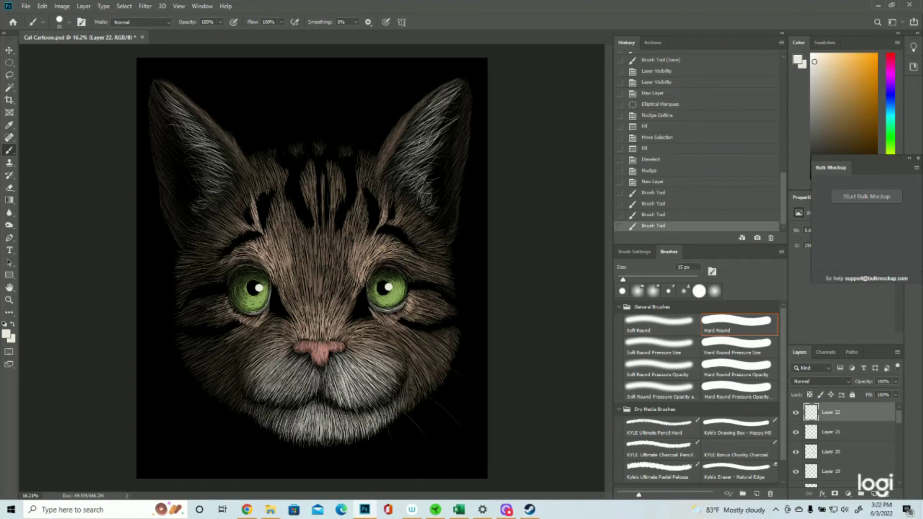
drag(449, 351, 455, 357)
drag(454, 311, 481, 304)
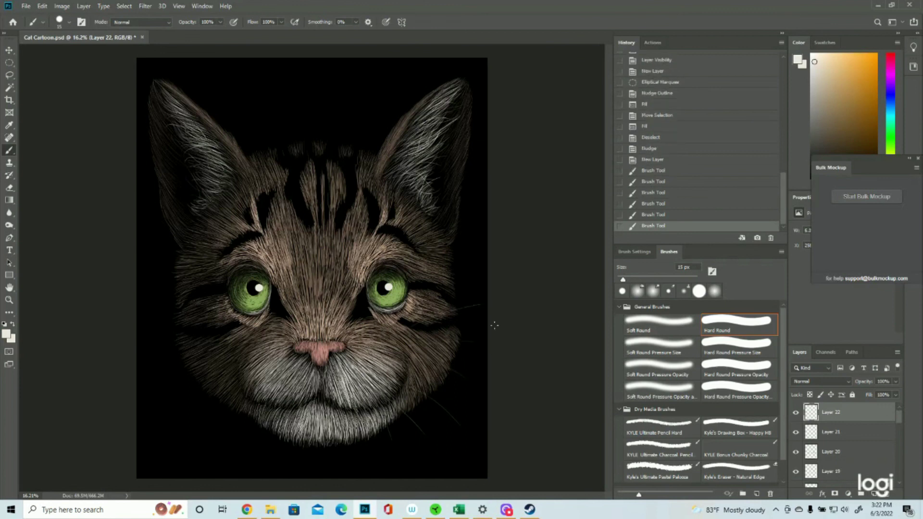
Add more curved off-white whiskers around the right-hand muzzle, lower cheek and jaw, stepping back once and restoring the stroke
drag(338, 373, 386, 363)
drag(332, 376, 389, 368)
mouse_move(441, 385)
mouse_down()
mouse_move(468, 410)
mouse_move(453, 447)
mouse_up()
drag(446, 413, 452, 417)
drag(392, 422, 411, 451)
mouse_move(361, 423)
mouse_down()
mouse_move(372, 451)
mouse_move(434, 466)
mouse_up()
drag(439, 418, 470, 446)
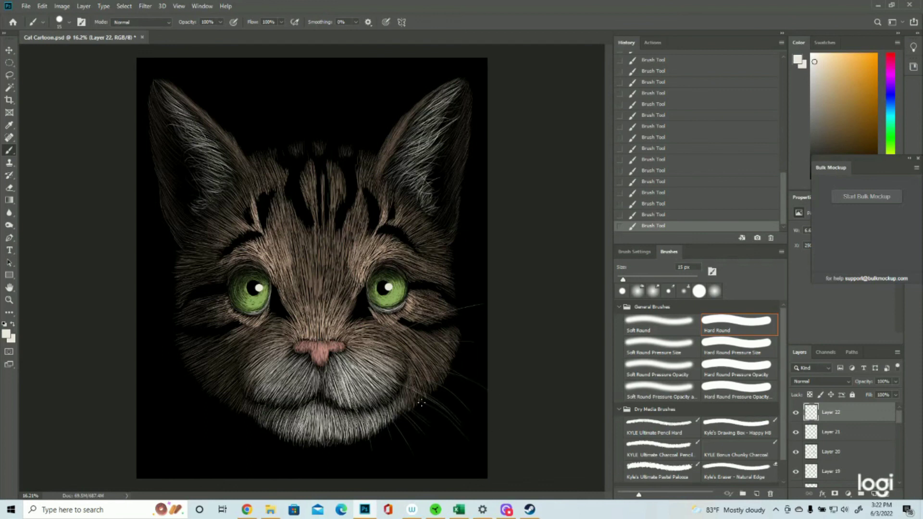
click(672, 217)
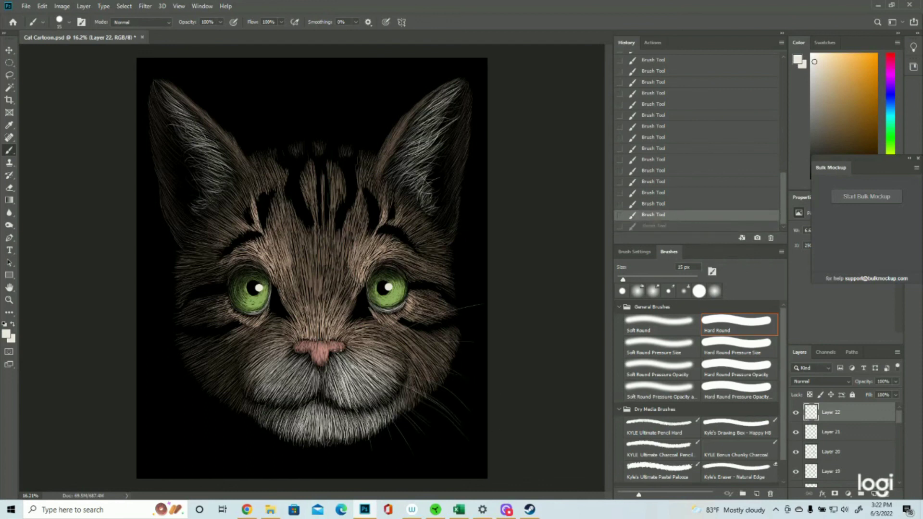
key(ctrl+shift+z)
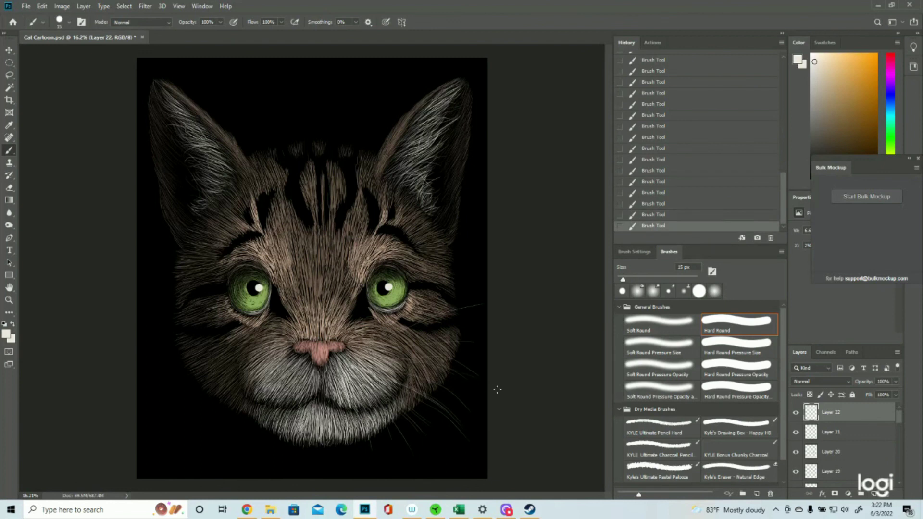
Paint three long whiskers across the upper part of the right-hand cheek towards the edge of the canvas
drag(409, 355, 465, 352)
drag(409, 339, 458, 322)
drag(414, 315, 456, 296)
Paint long off-white whiskers fanning out from the chin's left-hand side up to the left-hand cheek beside the eye
mouse_move(287, 402)
mouse_down()
mouse_move(277, 454)
mouse_move(263, 445)
mouse_up()
mouse_move(259, 400)
mouse_down()
mouse_move(239, 425)
mouse_move(220, 398)
mouse_move(192, 441)
mouse_up()
drag(188, 372, 154, 385)
drag(189, 348, 137, 357)
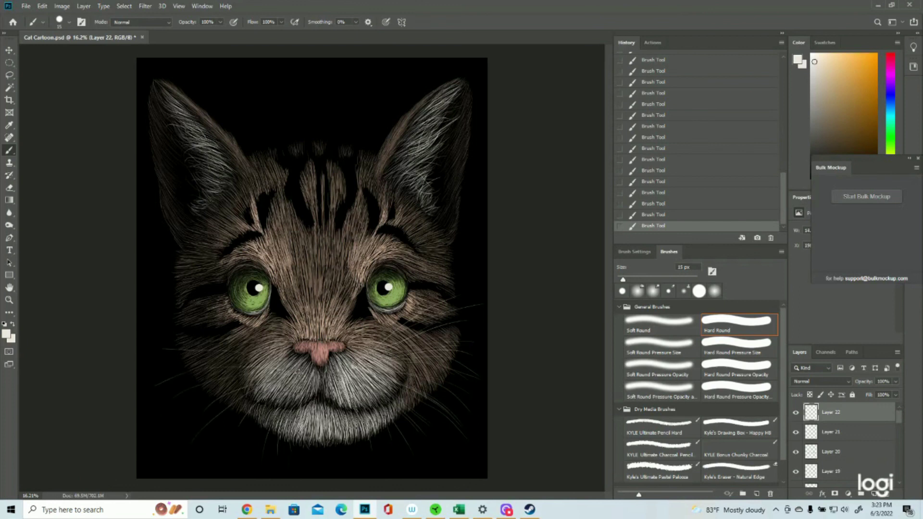
drag(237, 321, 147, 332)
mouse_move(176, 293)
mouse_down()
mouse_move(153, 295)
mouse_move(163, 297)
mouse_up()
Thicken the left-hand whiskers with further curved strokes from the muzzle over the cheek and jaw
drag(228, 361, 170, 360)
drag(230, 372, 176, 398)
mouse_move(251, 386)
mouse_down()
mouse_move(202, 414)
mouse_move(215, 459)
mouse_up()
drag(235, 414, 215, 437)
drag(255, 374, 199, 396)
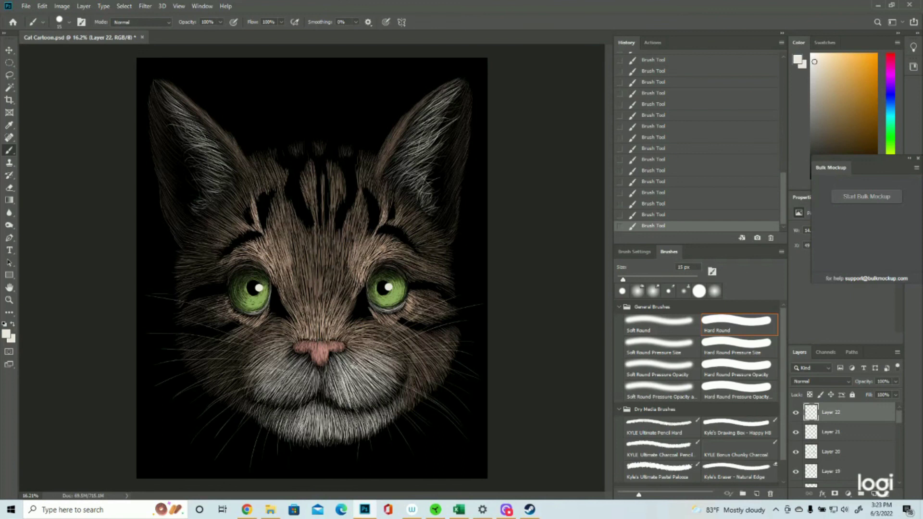
drag(228, 345, 162, 353)
drag(251, 342, 181, 327)
Add two downward whiskers below the right-hand side of the muzzle and chin, and check the whole face
mouse_move(390, 381)
mouse_down()
mouse_move(439, 416)
mouse_move(425, 438)
mouse_up()
drag(379, 421, 388, 461)
click(9, 300)
mouse_move(393, 318)
mouse_down()
mouse_move(339, 318)
mouse_move(384, 320)
mouse_up()
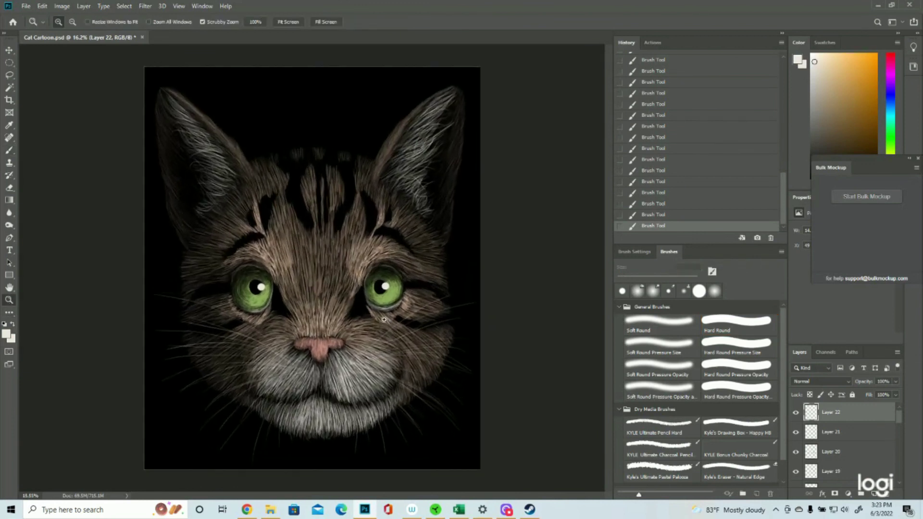
Paint long upward whiskers above both eyes, rising from the brows towards the ears
click(9, 150)
drag(373, 222, 372, 171)
drag(384, 240, 386, 201)
drag(263, 240, 252, 181)
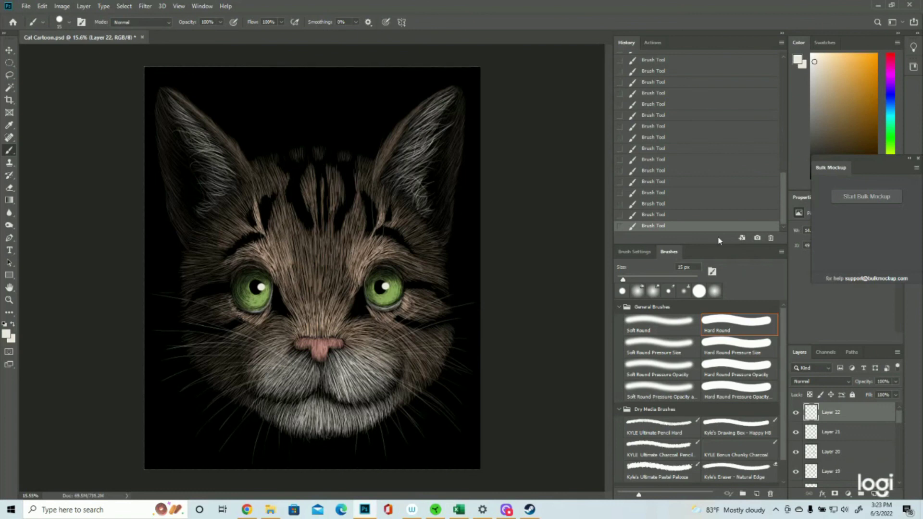
Step back over the latest whisker strokes above the eyes and check the face without them
click(661, 218)
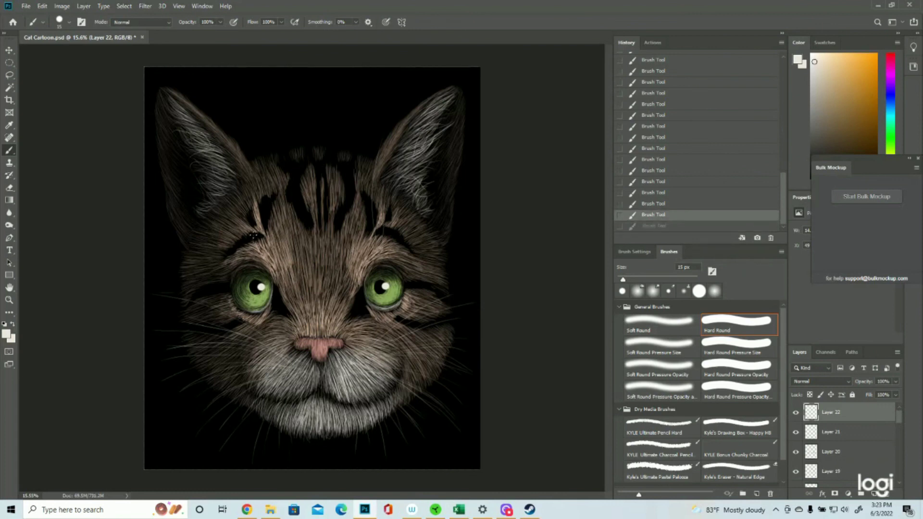
click(655, 193)
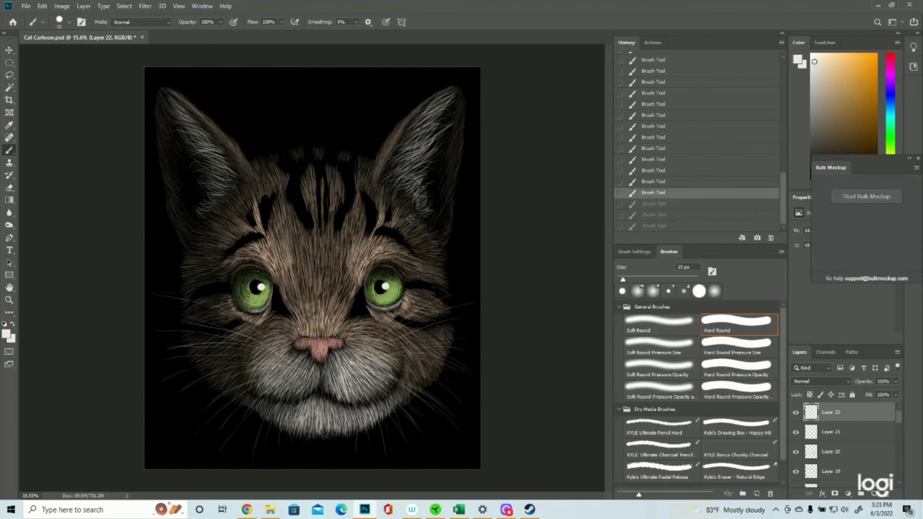
click(9, 299)
drag(347, 318, 360, 319)
click(9, 150)
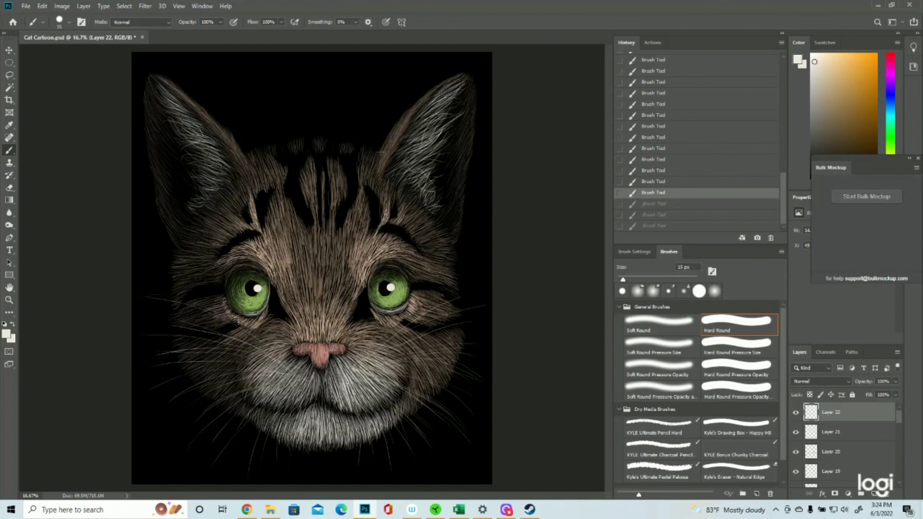
Restore the stepped-back brow whiskers and paint two long upward whiskers above the left-hand eye
key(ctrl+shift+z)
key(ctrl+shift+z)
key(ctrl+shift+z)
drag(257, 238, 229, 113)
drag(252, 241, 221, 150)
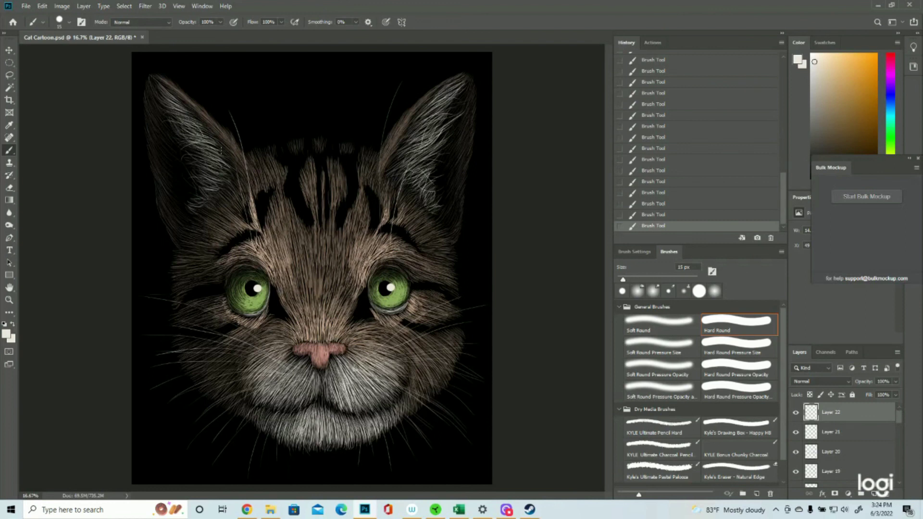
Check the whole face with its whiskers and add a new layer above Layer 22
click(9, 299)
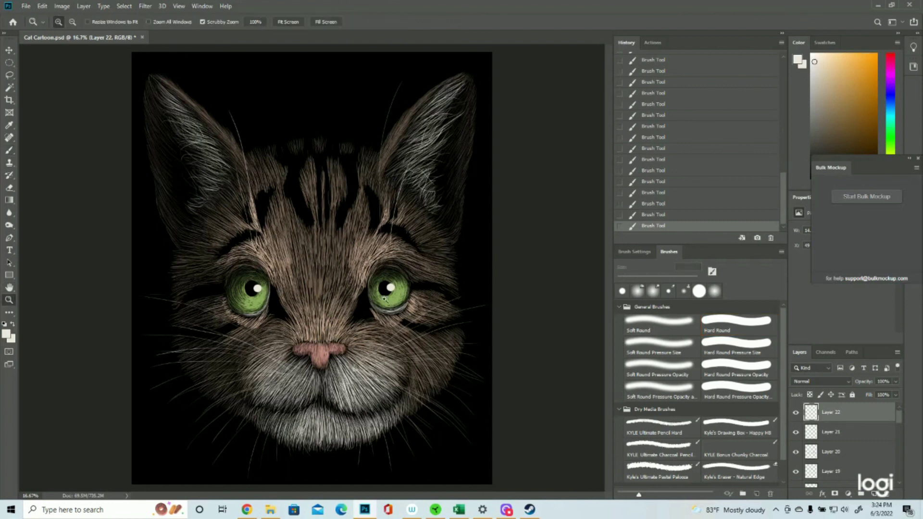
drag(384, 299, 370, 309)
click(328, 317)
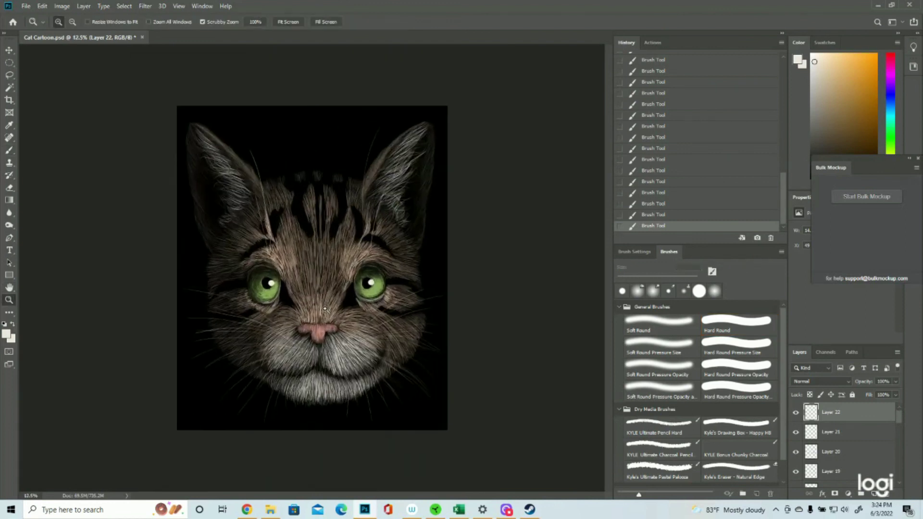
click(325, 308)
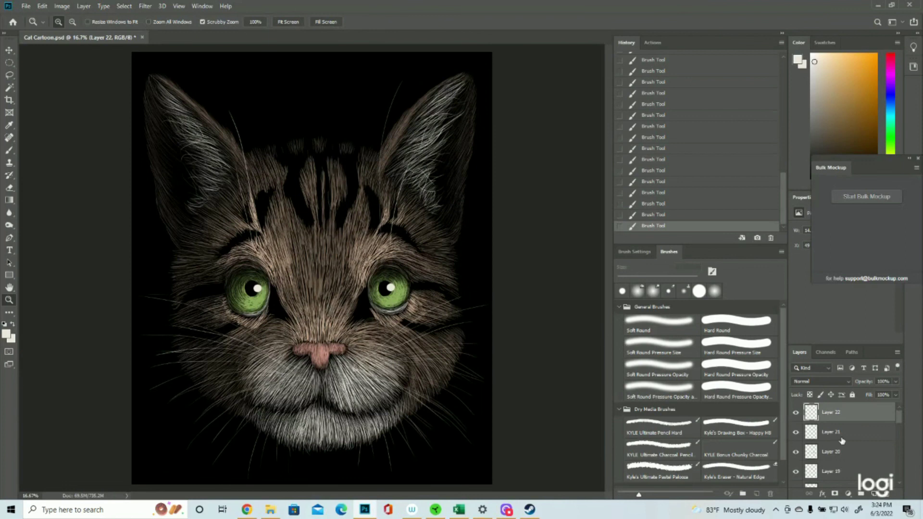
click(874, 493)
Show Layer 3 with the colour swatches and sample the light beige swatch as the foreground colour
scroll(874, 463, down, 10)
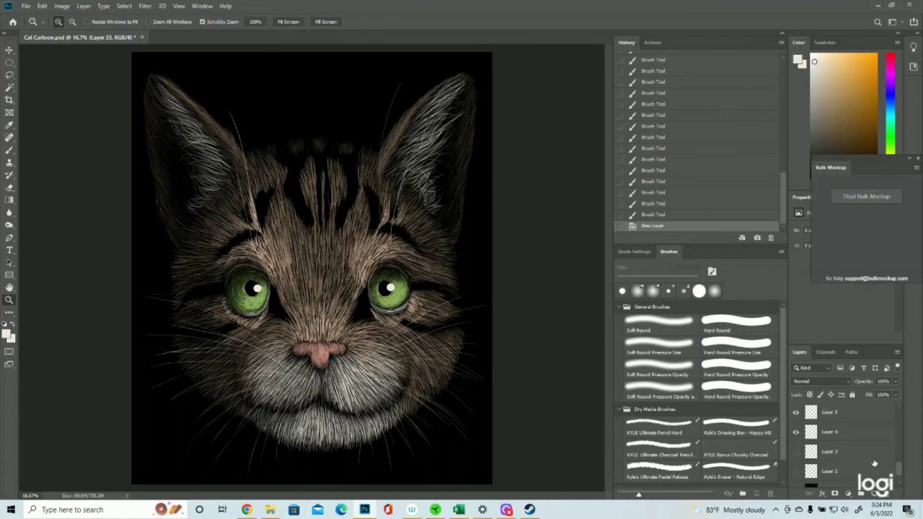
click(796, 452)
key(i)
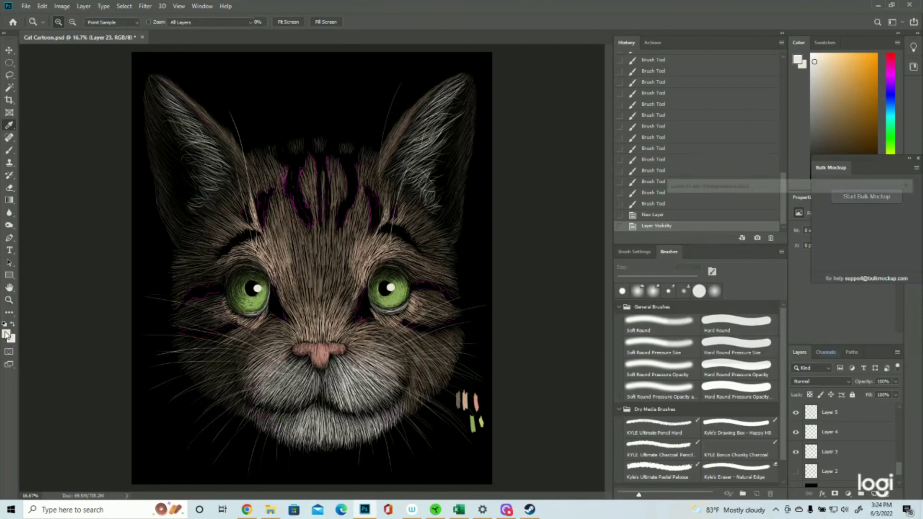
click(6, 334)
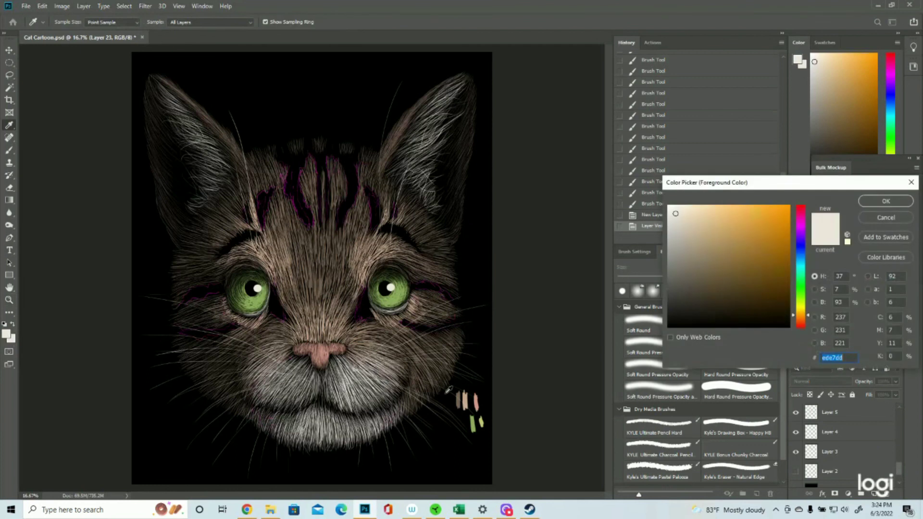
click(469, 396)
click(886, 201)
Hide Layer 3 again and switch the visibility of Layer 23 off and back on
key(z)
click(796, 451)
scroll(798, 432, up, 10)
click(796, 412)
click(795, 412)
Paint light beige fur strokes with the 15 px Hard Round brush in the dark markings around the eyes and nose
click(378, 326)
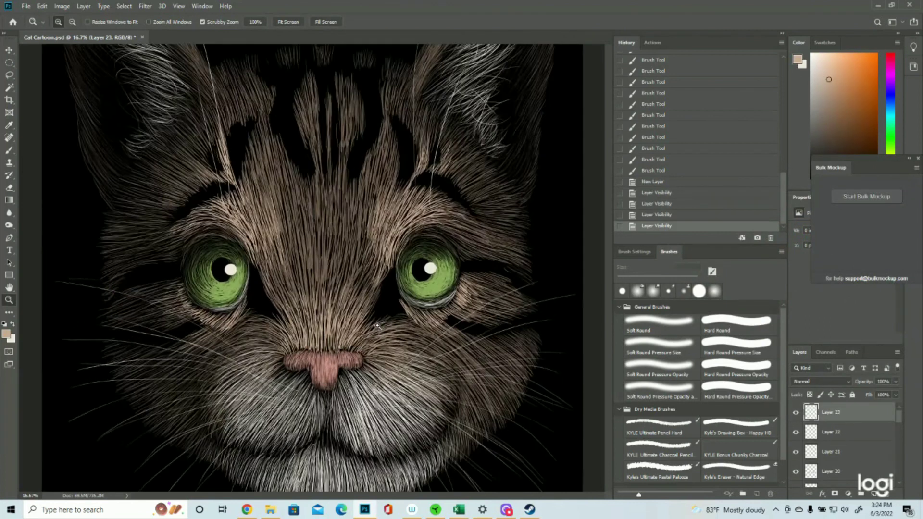
click(377, 325)
click(9, 151)
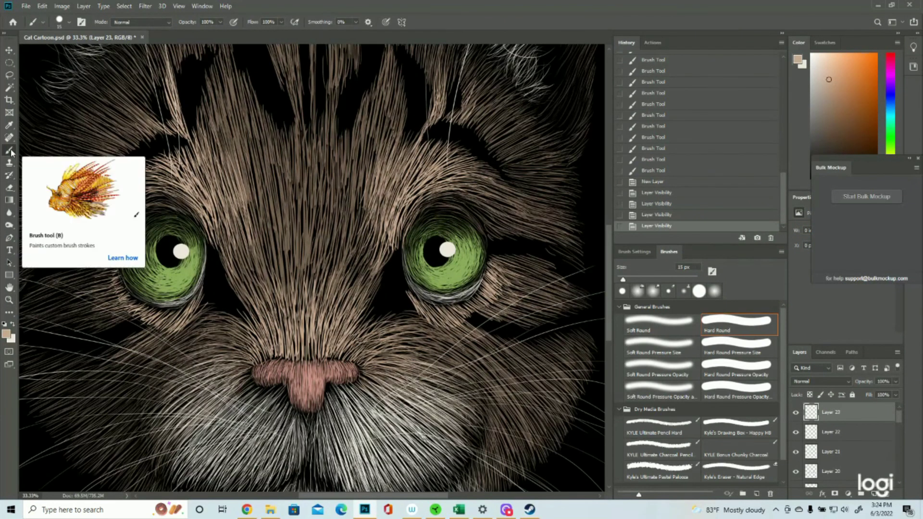
click(9, 299)
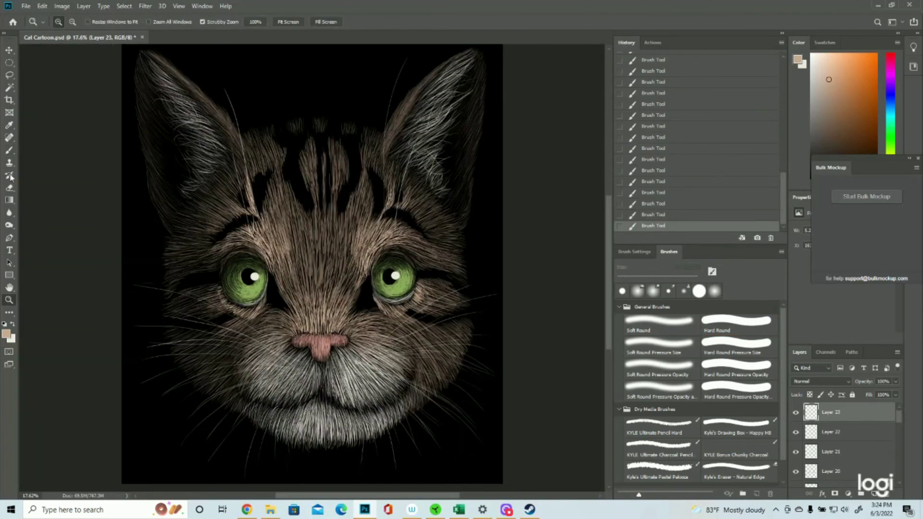
click(9, 150)
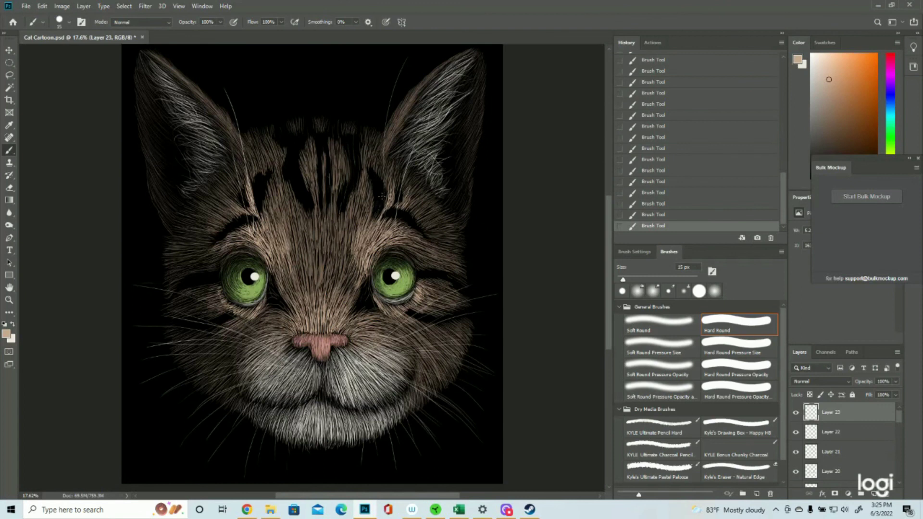
Paint short light beige fur strokes into the dark forehead, brow and cheek stripes on both sides of the face
mouse_move(377, 192)
mouse_down()
mouse_move(375, 205)
mouse_move(396, 213)
mouse_up()
drag(254, 220, 233, 226)
drag(219, 275, 180, 290)
drag(195, 318, 168, 328)
drag(408, 312, 420, 316)
drag(455, 319, 467, 313)
drag(456, 283, 469, 294)
Move Layer 23 with the beige stripe fur below the whisker layer, Layer 22, and check the whole face
click(9, 300)
mouse_move(292, 285)
mouse_down()
mouse_move(270, 297)
mouse_move(287, 294)
mouse_up()
drag(845, 414, 846, 440)
drag(418, 348, 431, 347)
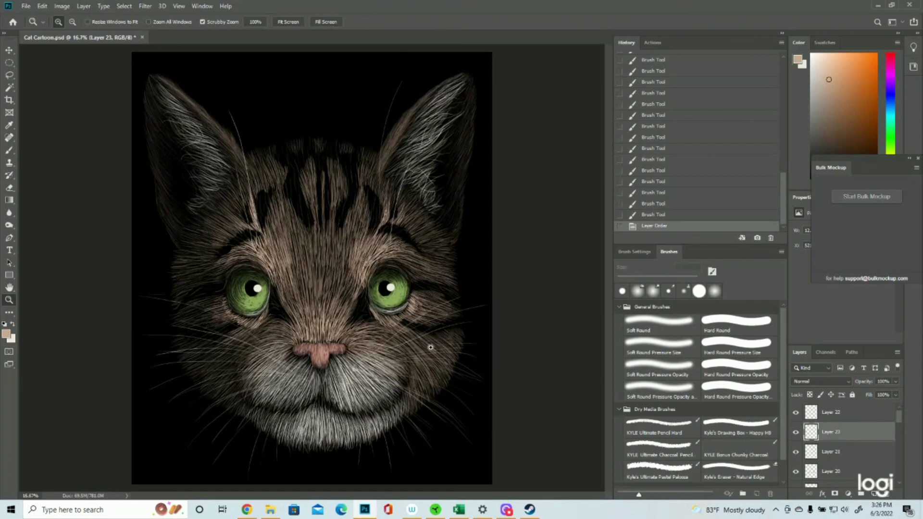